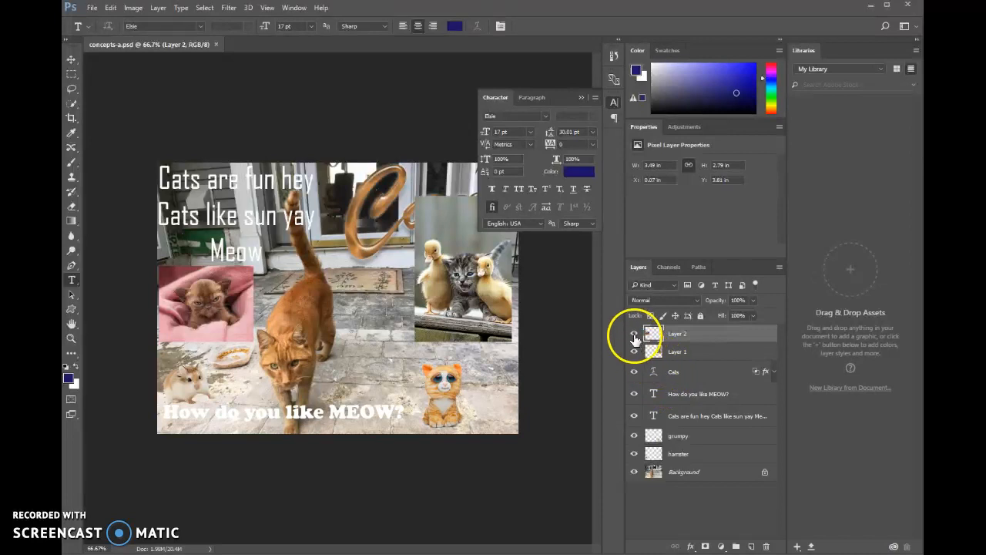
# Hide Layer 1 and Layer 2, and collapse the Character, Libraries and Color panel groups to icons
pyautogui.click(633, 351)
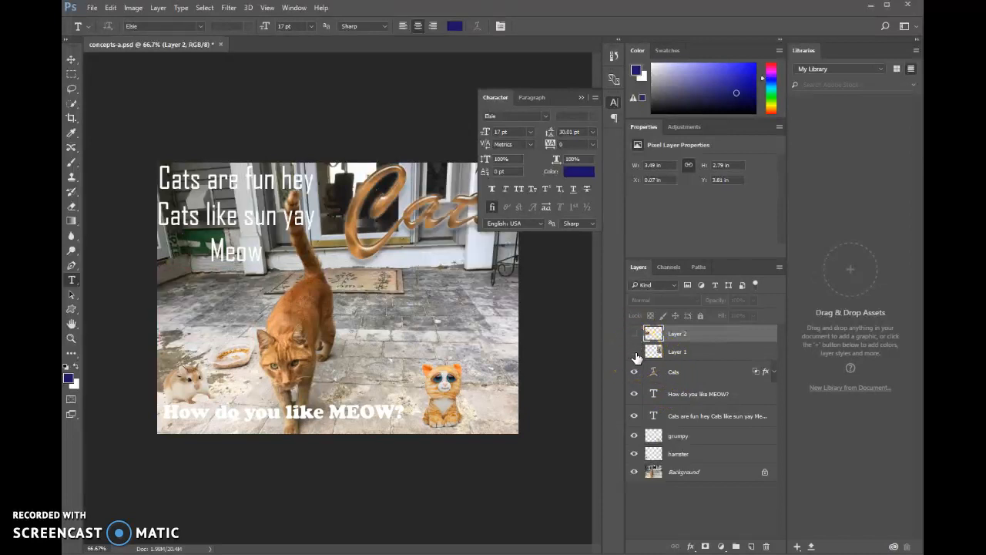
pyautogui.click(582, 98)
pyautogui.click(914, 39)
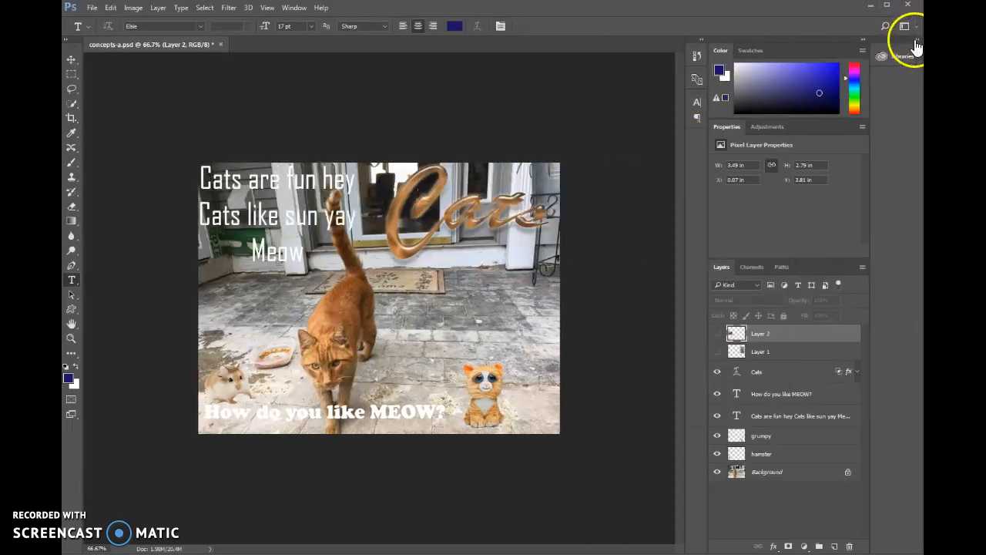
pyautogui.click(865, 41)
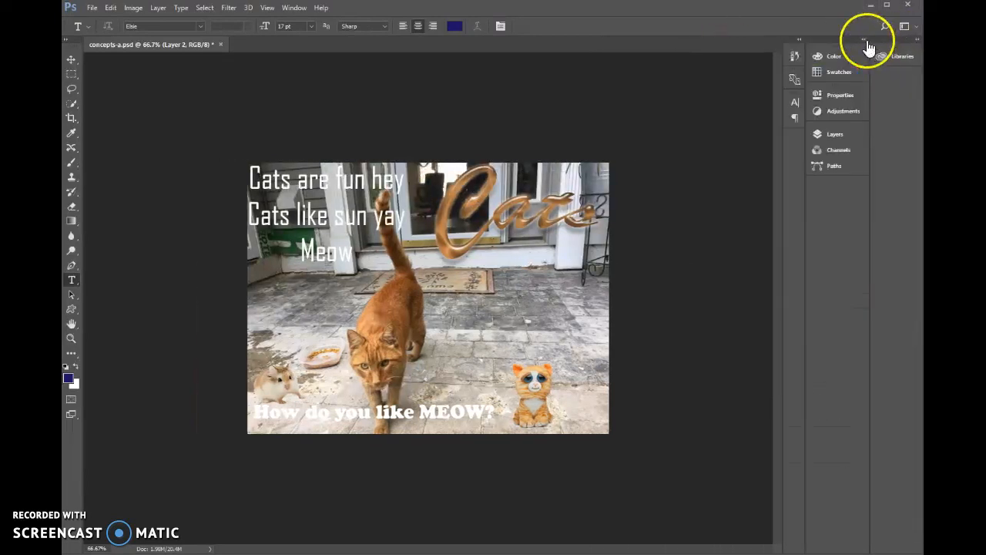
# Reset the Essentials workspace to its default panel layout
pyautogui.click(293, 9)
pyautogui.moveTo(301, 23)
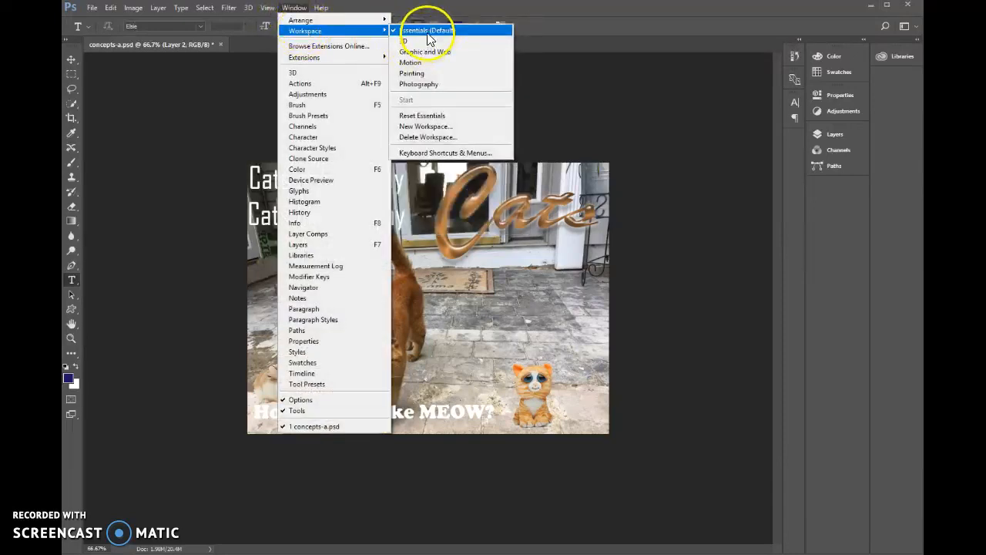
pyautogui.click(437, 117)
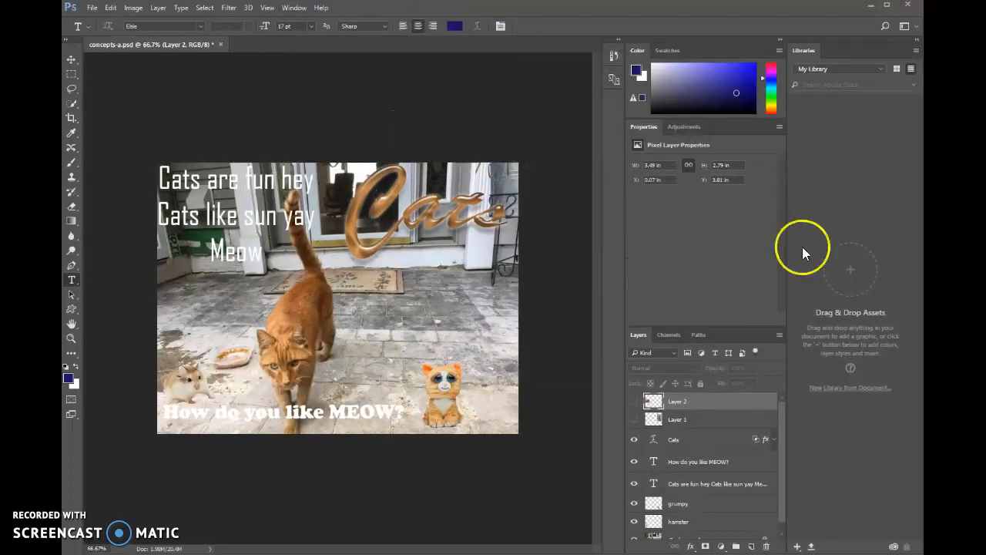
# Collapse both panel columns to icons, and briefly expand and close the Layers panel
pyautogui.click(781, 38)
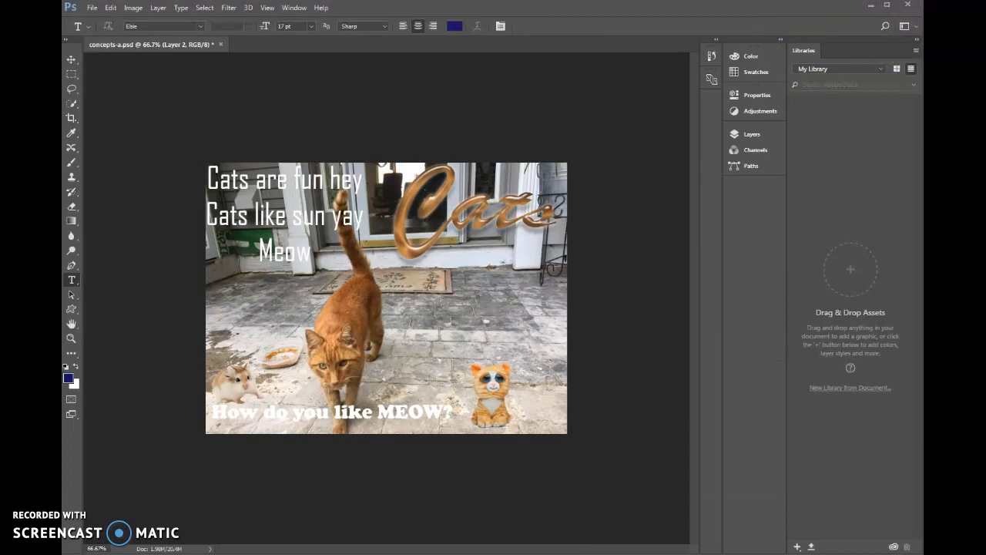
pyautogui.click(915, 42)
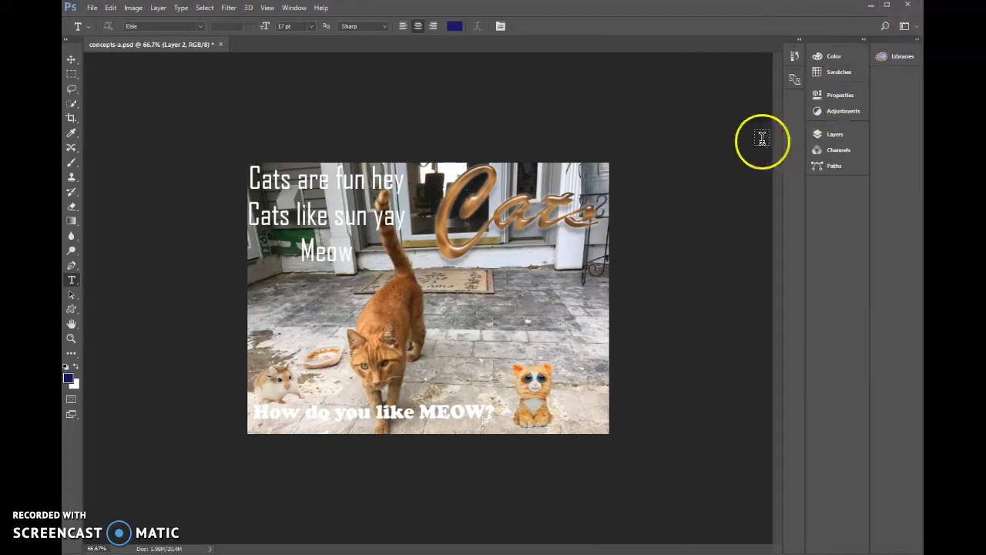
pyautogui.click(830, 135)
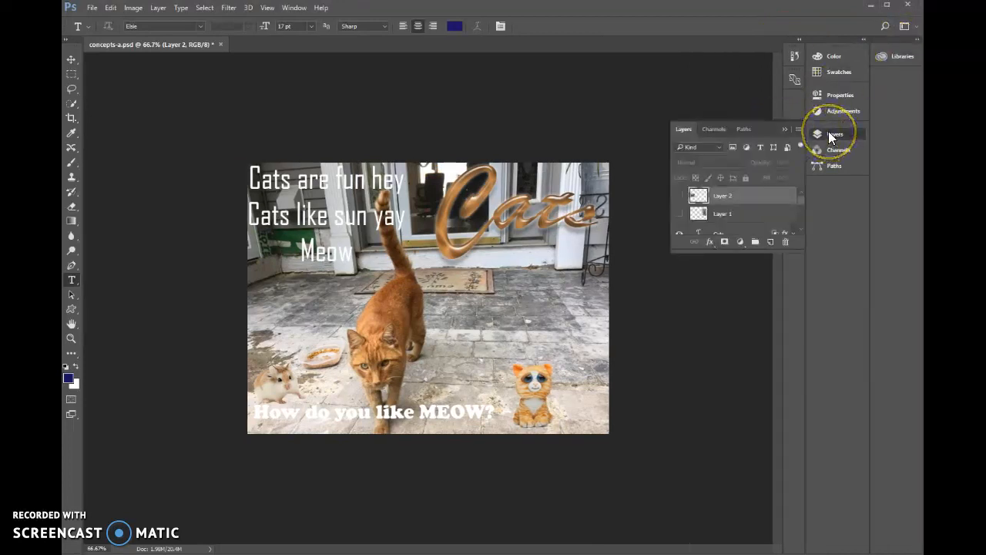
pyautogui.click(828, 132)
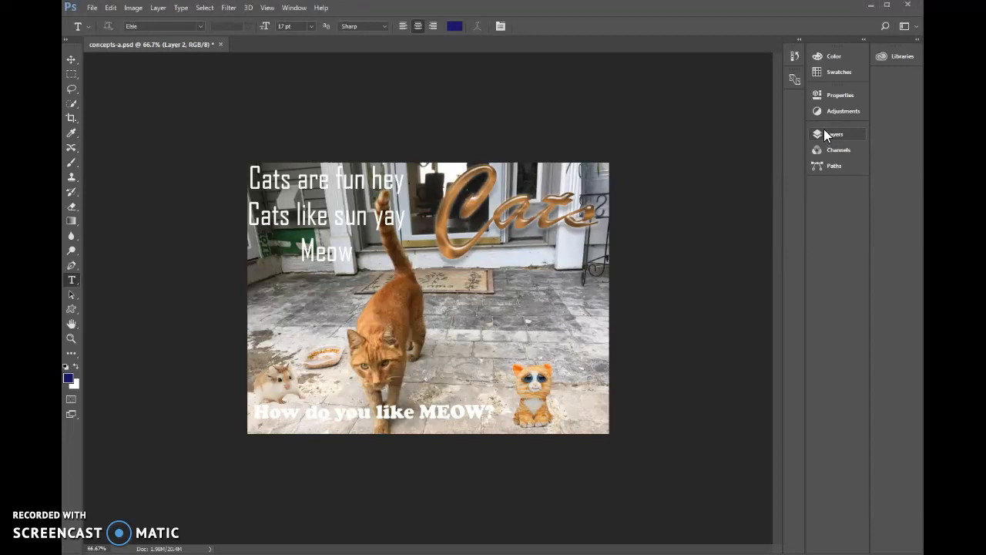
# Add the horizontal text "Typing" below the Cats title with the Horizontal Type tool and enlarge it to 91 pt
pyautogui.rightClick(76, 283)
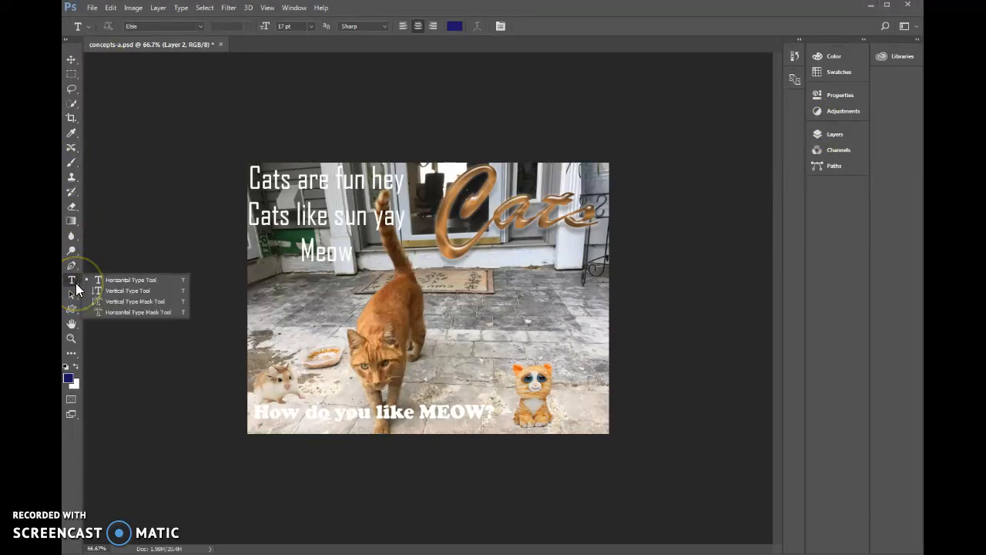
pyautogui.click(133, 282)
pyautogui.click(525, 289)
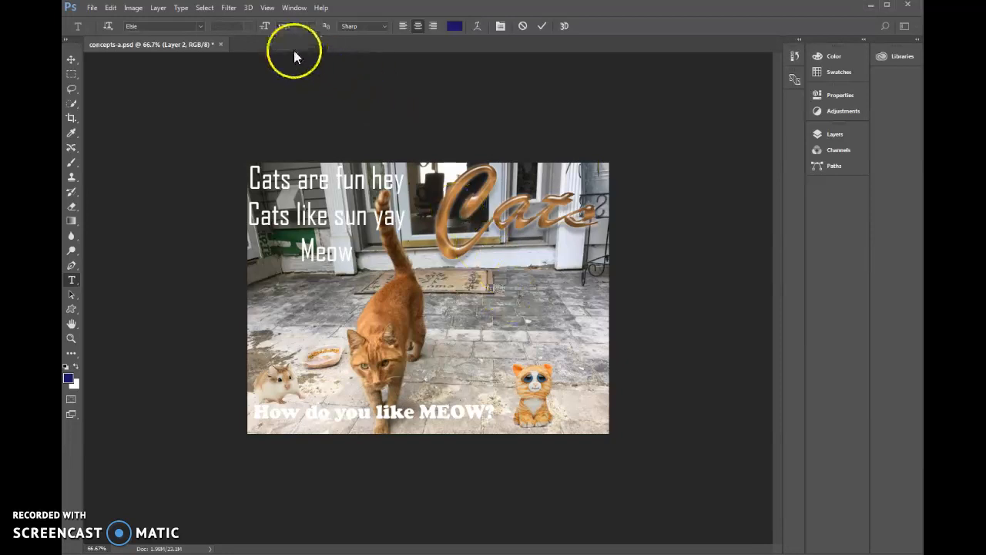
pyautogui.moveTo(266, 29); pyautogui.dragTo(292, 35)
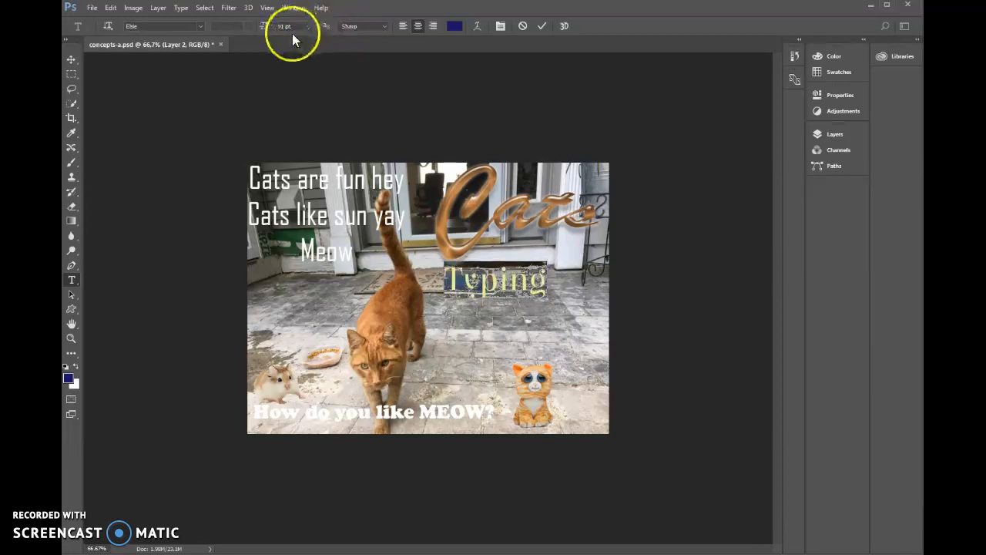
# Browse the font list for the Typing text, search it for "goth", and clear the search
pyautogui.click(200, 27)
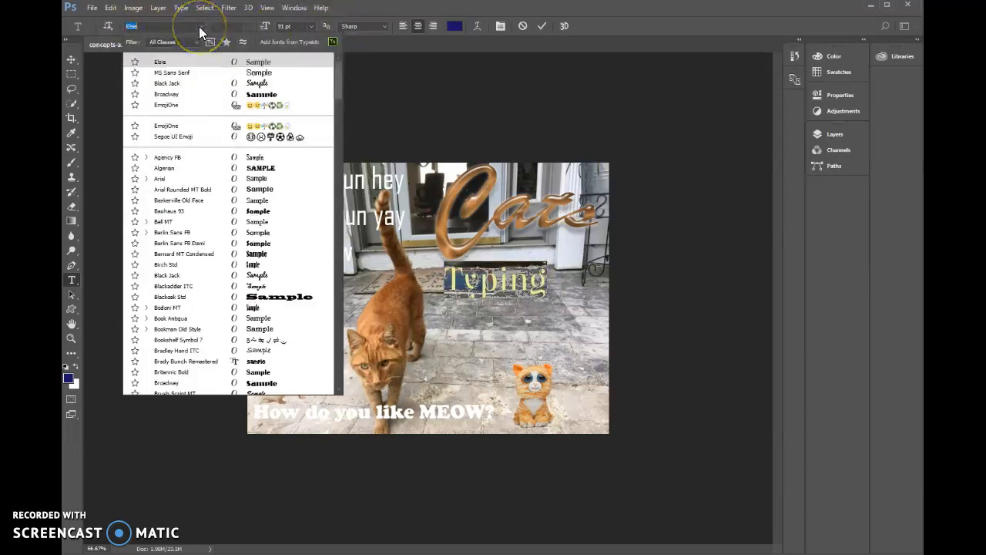
pyautogui.click(198, 28)
pyautogui.click(199, 27)
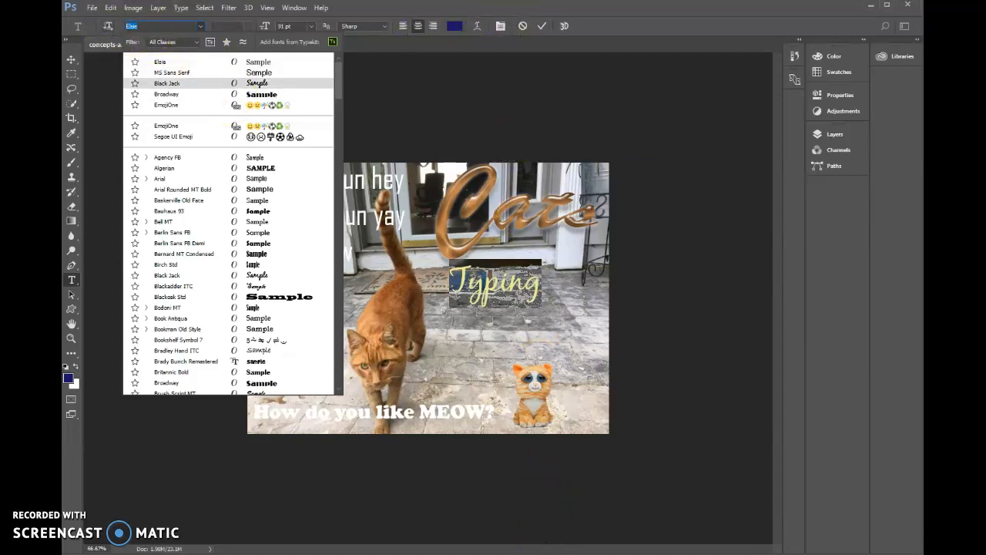
pyautogui.write('goth')
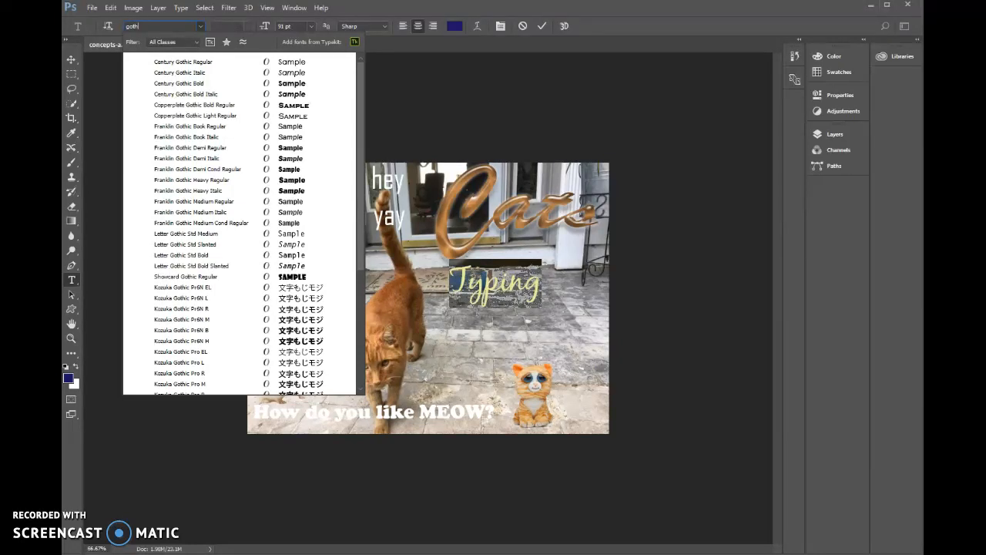
pyautogui.press('BackSpace')
pyautogui.press('BackSpace')
pyautogui.press('BackSpace')
pyautogui.press('BackSpace')
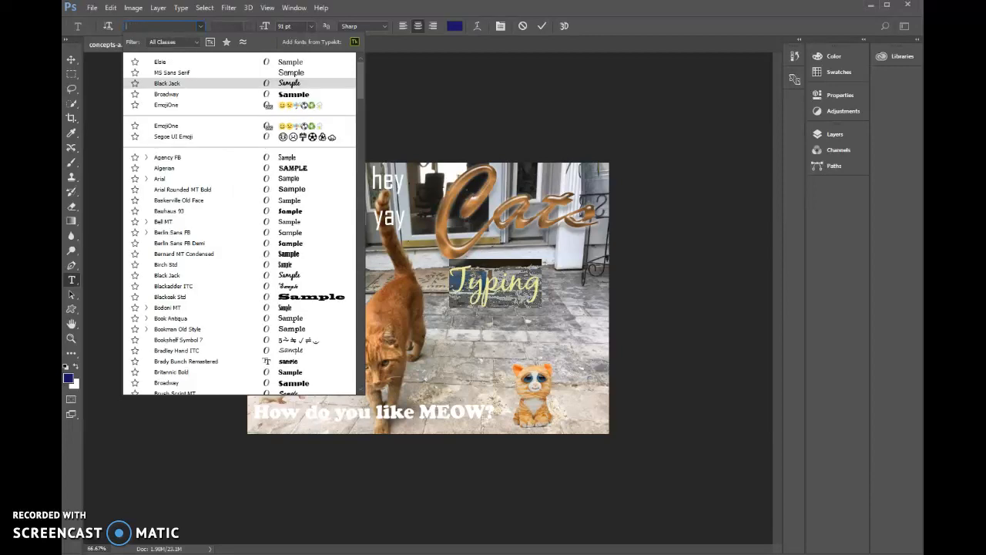
# Filter the font list to fonts similar to Elsie, remove the filter and close the list
pyautogui.click(244, 43)
pyautogui.click(293, 73)
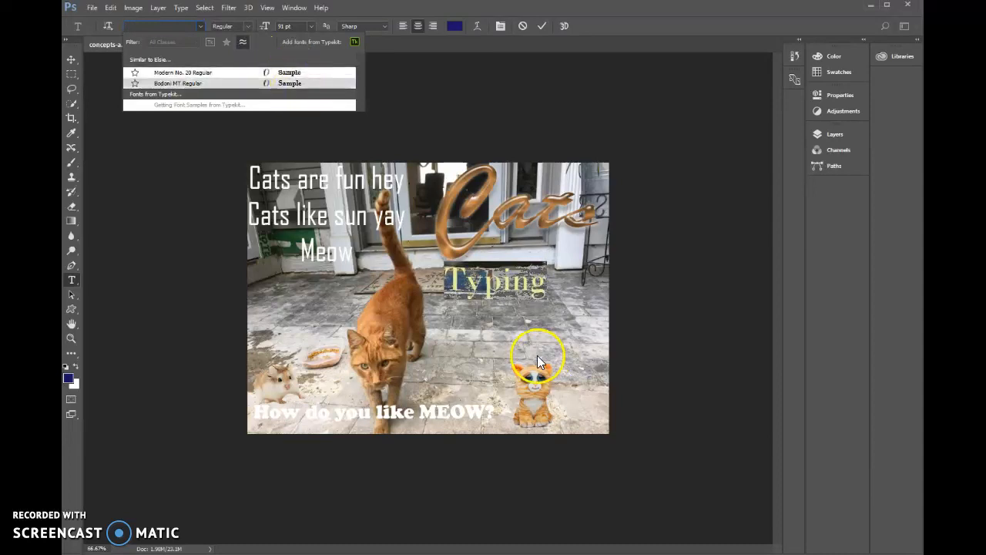
pyautogui.click(245, 43)
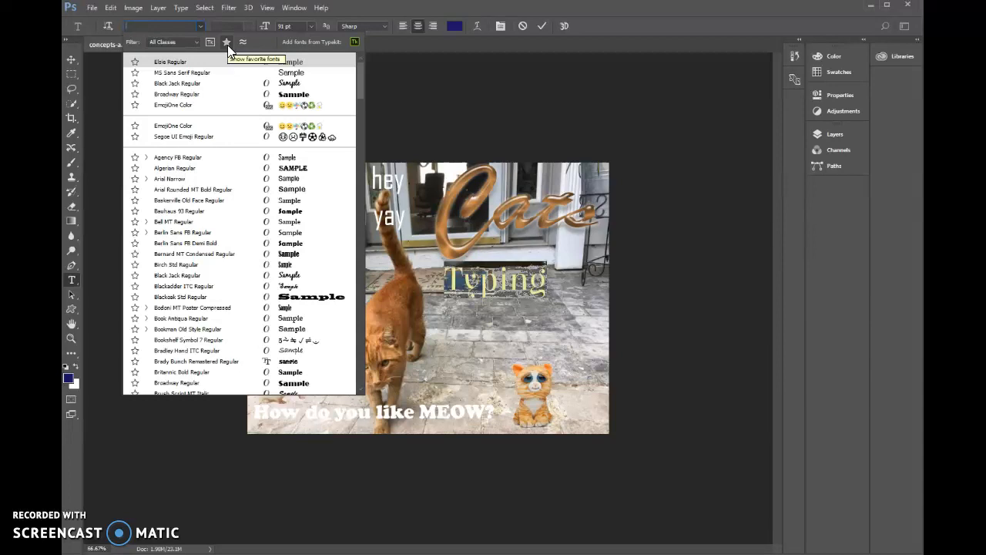
pyautogui.click(228, 27)
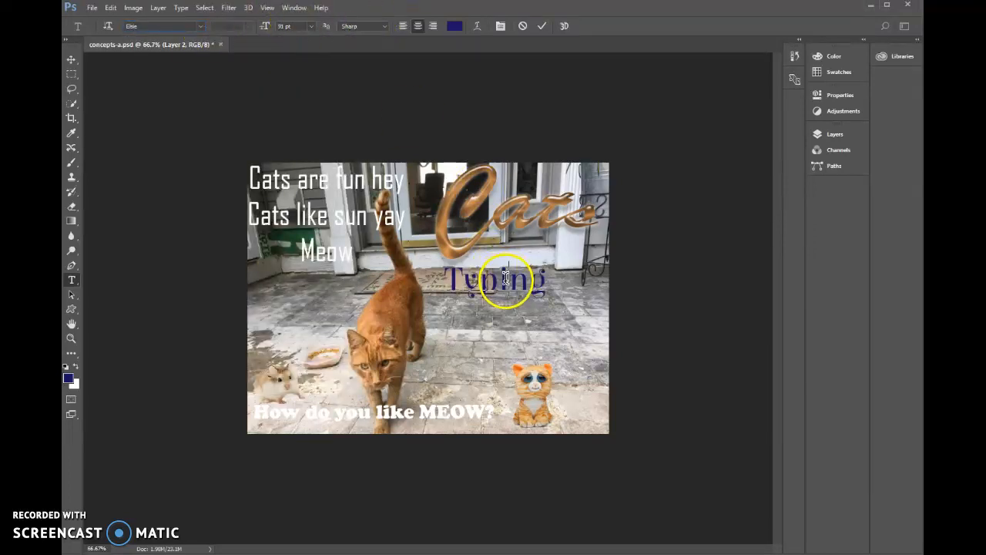
# Try Baskerville Old Face on the Typing text and set its font to Arial
pyautogui.click(202, 27)
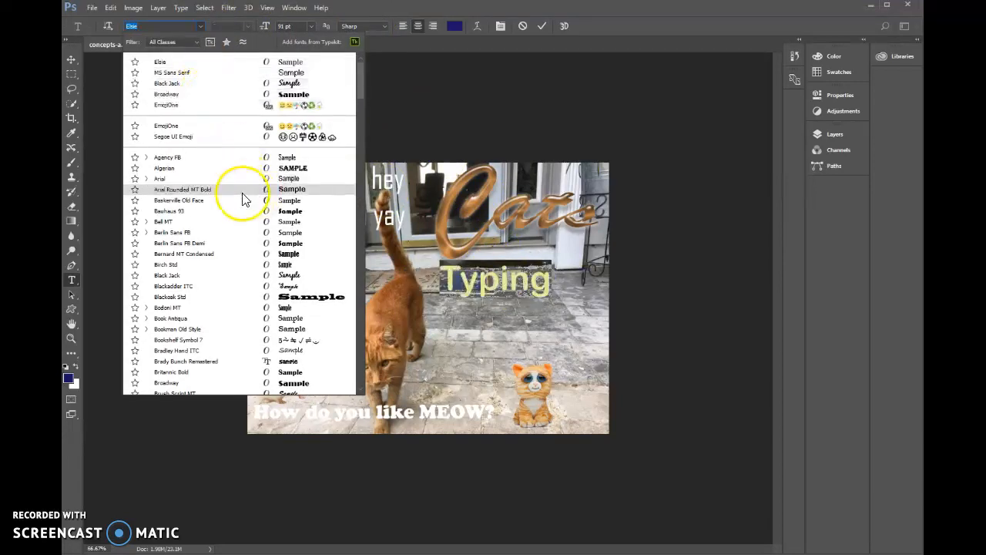
pyautogui.click(242, 201)
pyautogui.click(188, 26)
pyautogui.click(200, 27)
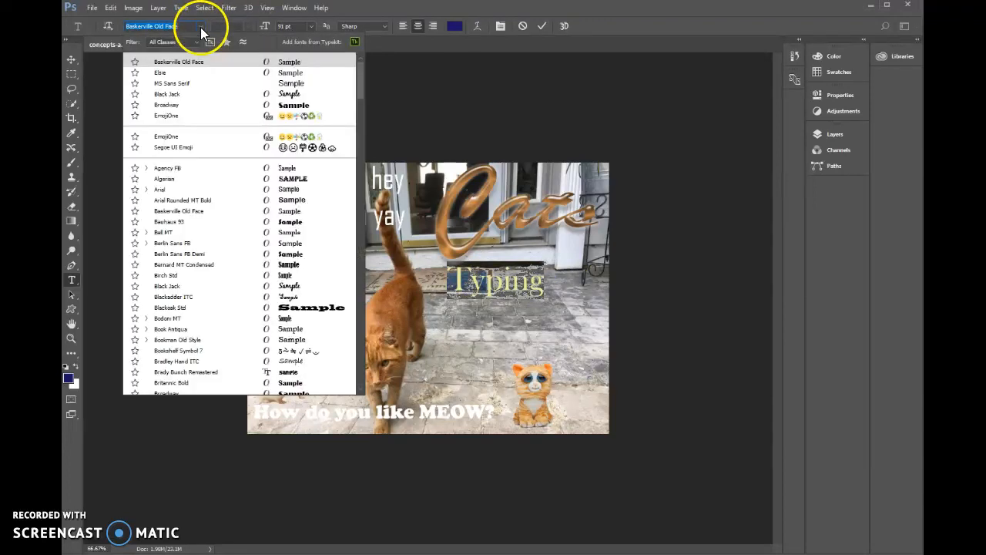
pyautogui.click(159, 189)
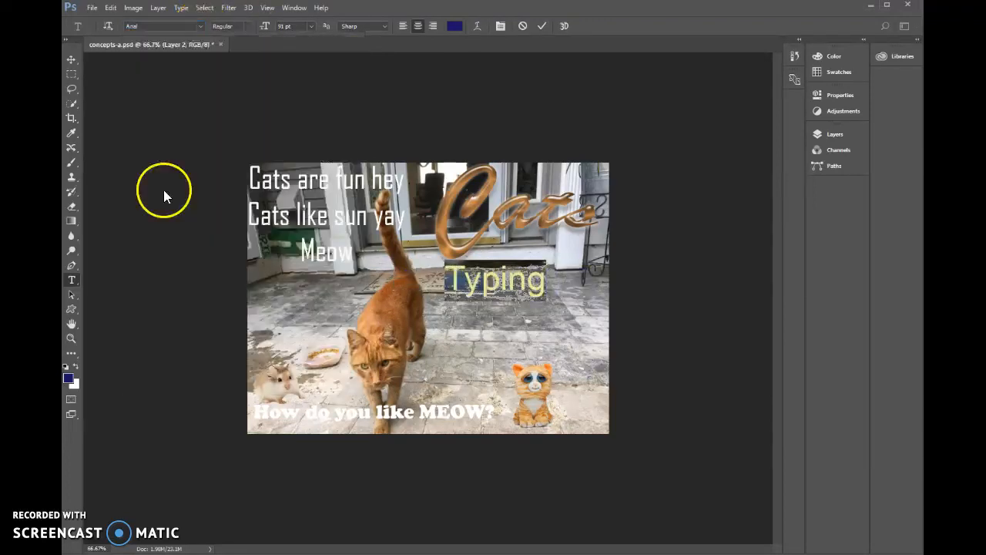
# Look through the font styles available for Arial and close the list without changing the style
pyautogui.click(248, 29)
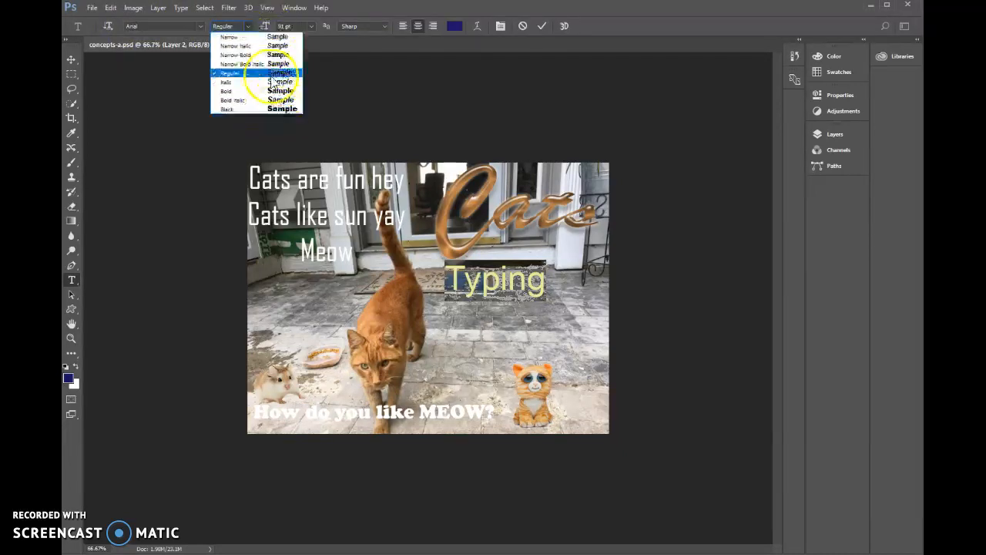
pyautogui.click(247, 28)
pyautogui.click(248, 26)
pyautogui.click(248, 27)
pyautogui.click(248, 26)
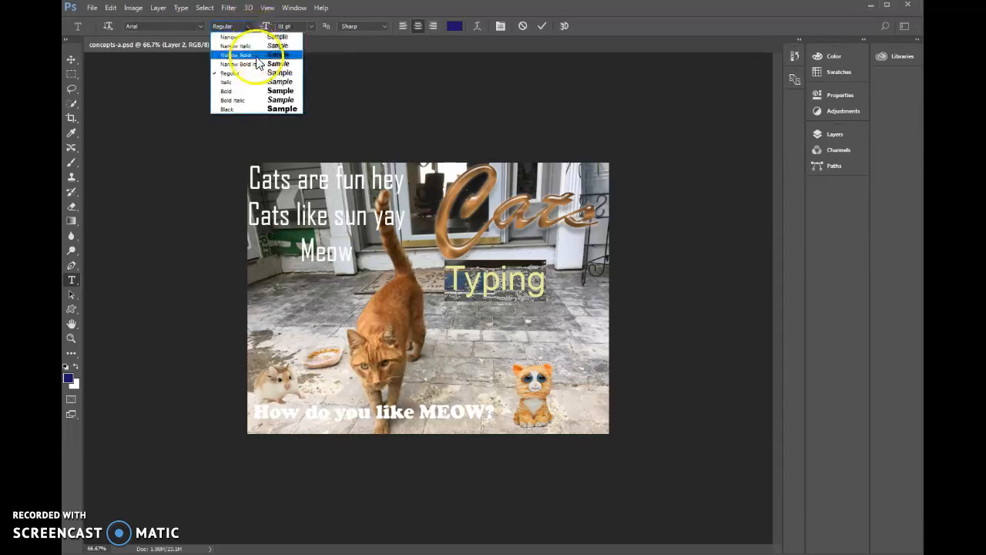
pyautogui.click(262, 22)
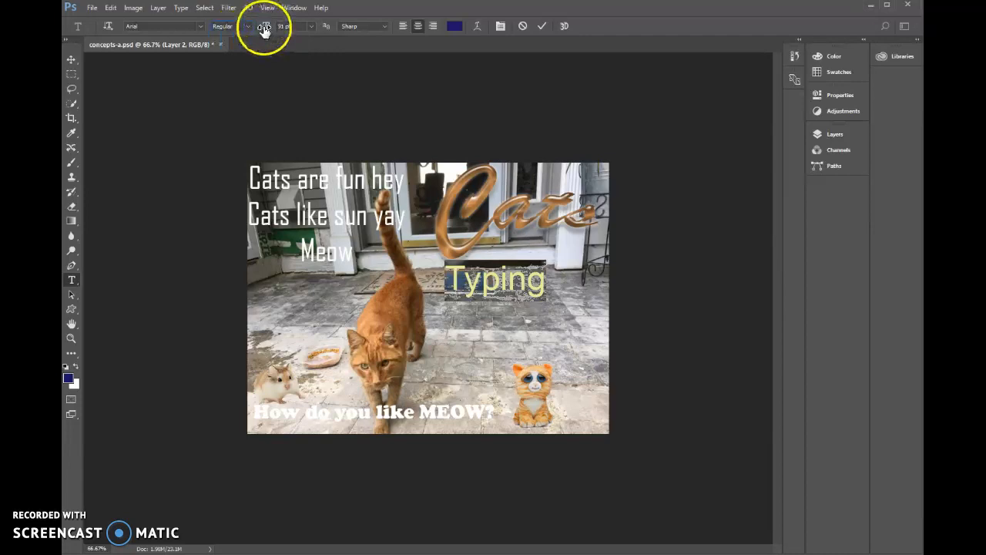
# Enlarge the Typing text to 107 pt and view the anti-aliasing options, keeping Sharp
pyautogui.click(311, 29)
pyautogui.click(313, 29)
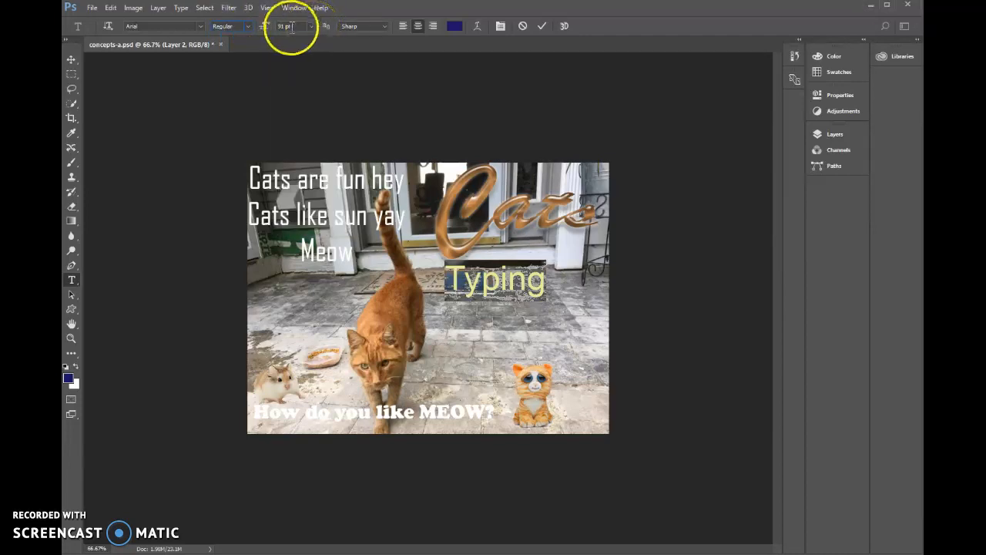
pyautogui.moveTo(262, 29)
pyautogui.mouseDown()
pyautogui.moveTo(282, 31)
pyautogui.moveTo(271, 33)
pyautogui.mouseUp()
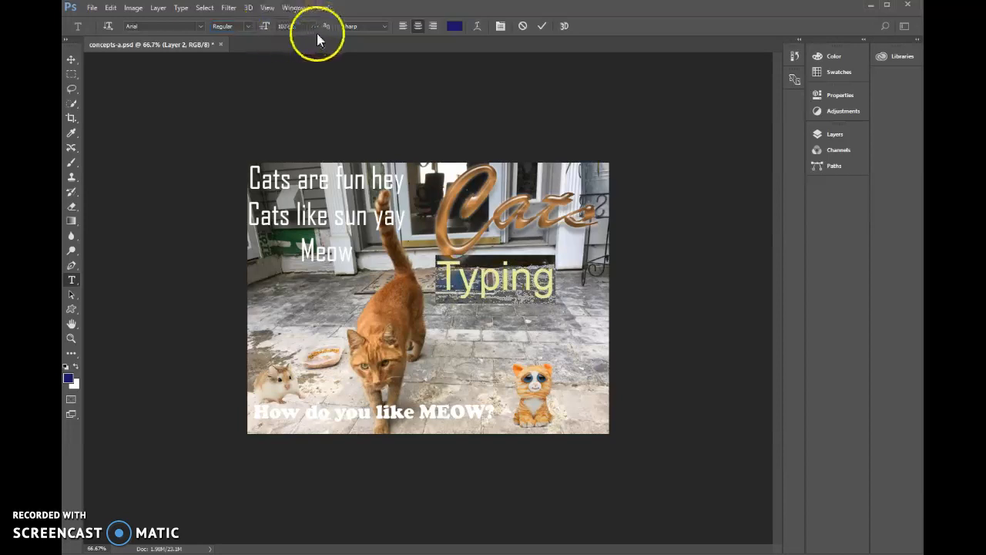
pyautogui.click(376, 27)
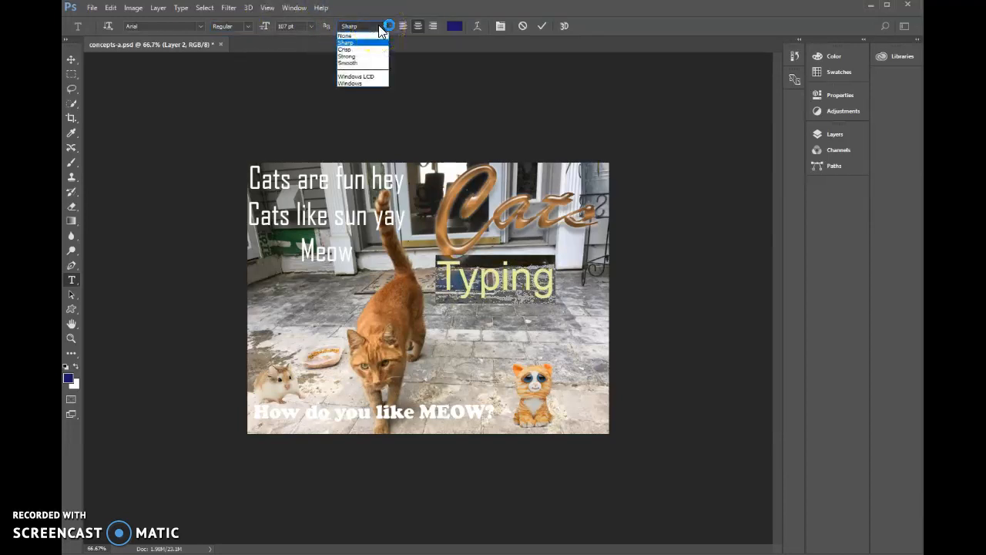
pyautogui.click(380, 31)
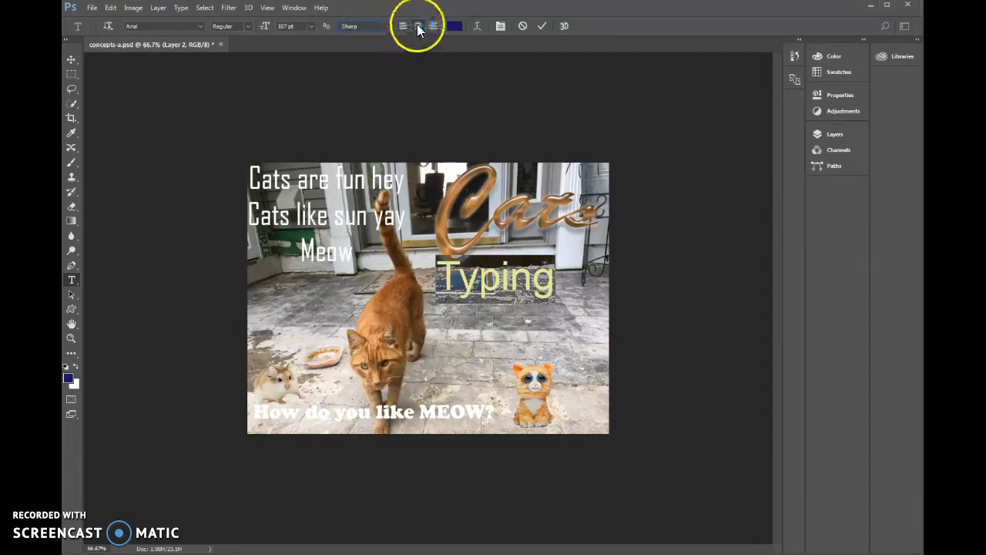
# Try an Arc warp on the Typing text with -22% bend and +27% horizontal distortion, and cancel it
pyautogui.click(479, 30)
pyautogui.moveTo(563, 145); pyautogui.dragTo(487, 63)
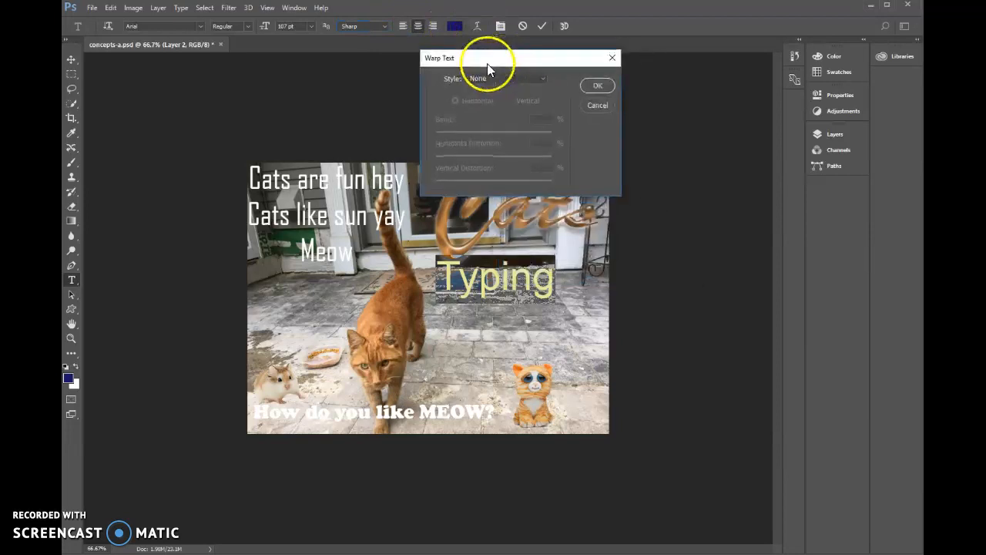
pyautogui.click(507, 77)
pyautogui.click(490, 112)
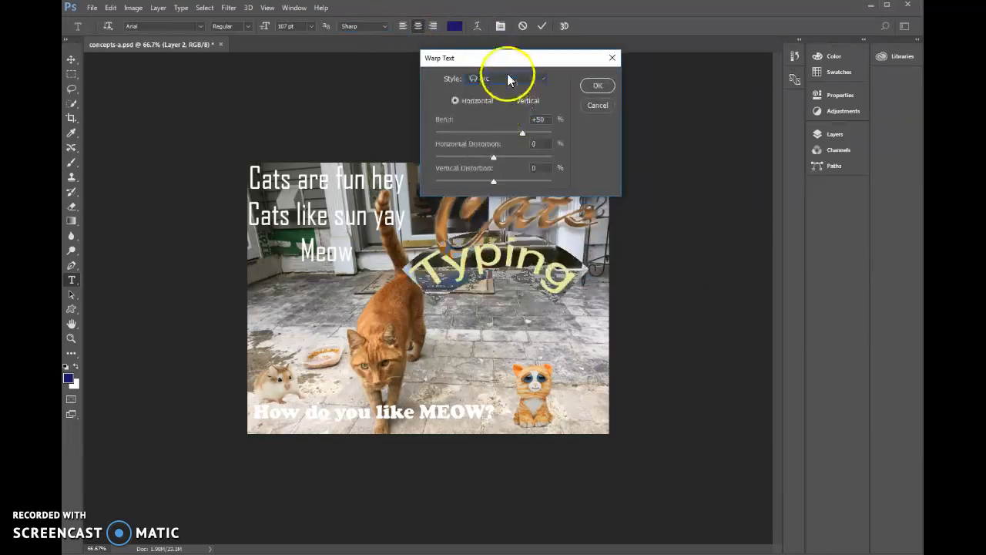
pyautogui.moveTo(523, 137); pyautogui.dragTo(509, 158)
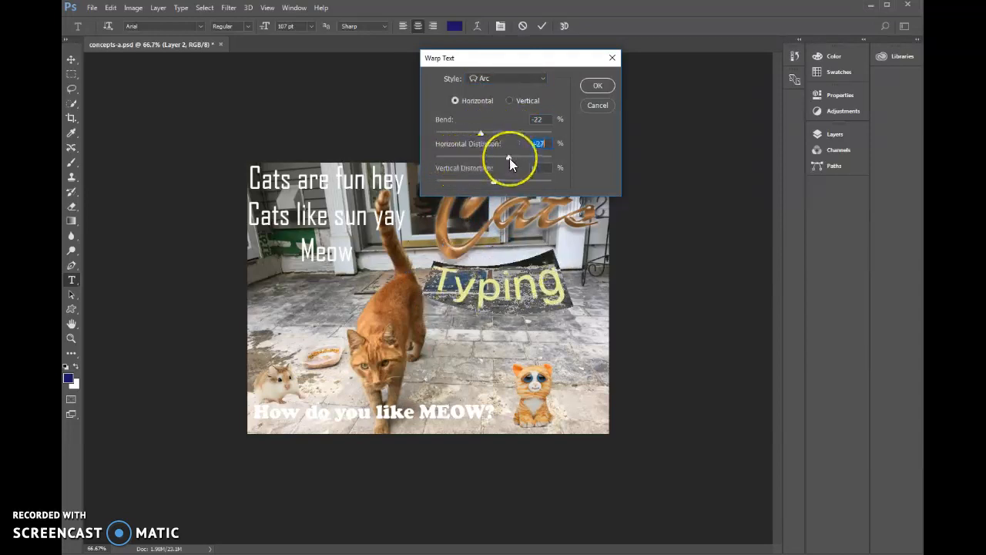
pyautogui.click(598, 105)
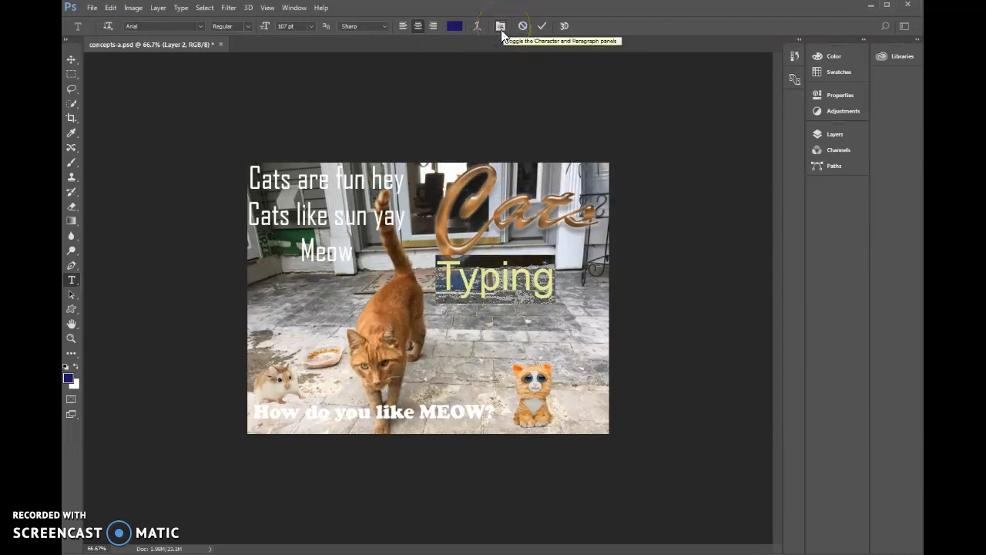
# Commit the Typing text and show the Character panel
pyautogui.click(543, 28)
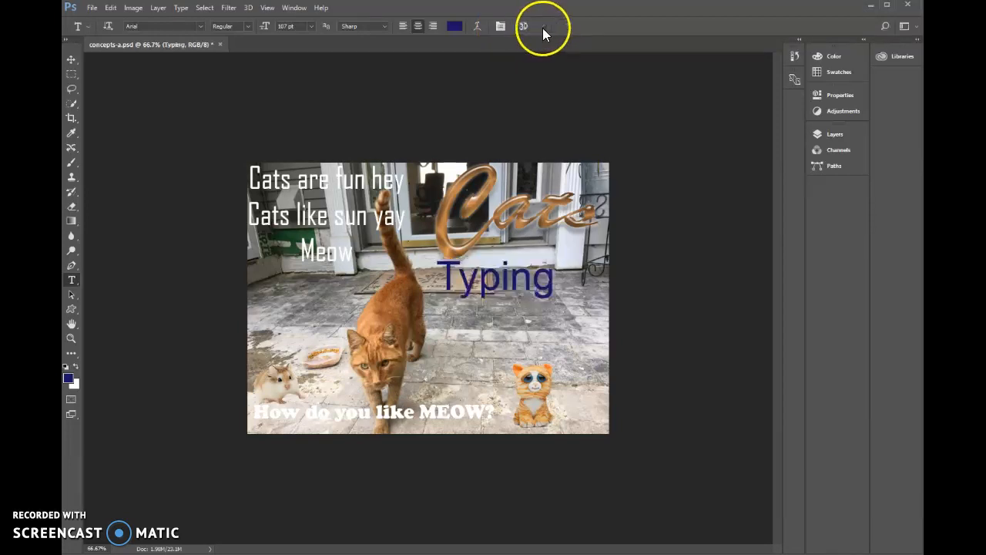
pyautogui.click(502, 27)
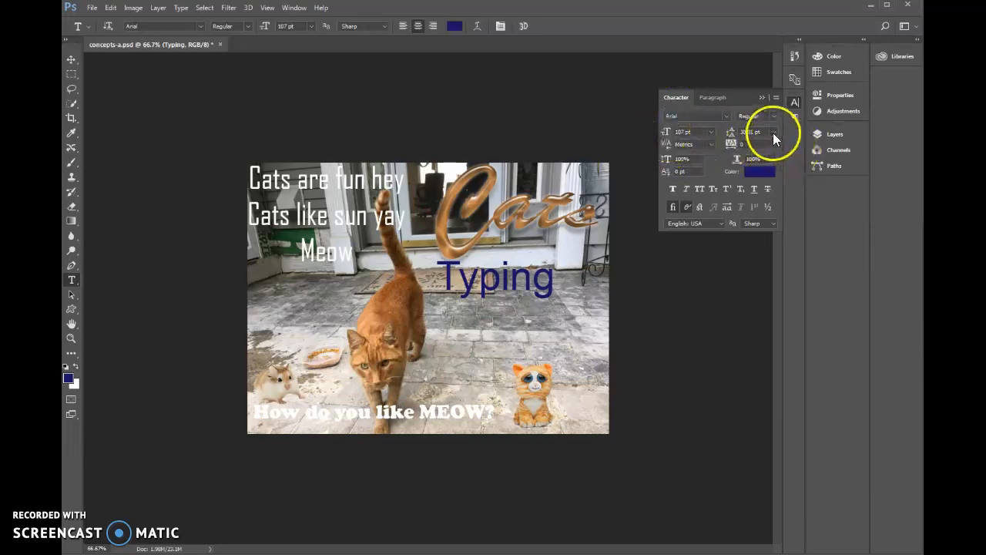
# Set the leading of all three lines of the white "Cats are fun hey" text to about 89 pt and commit it
pyautogui.click(363, 242)
pyautogui.moveTo(363, 242); pyautogui.dragTo(254, 193)
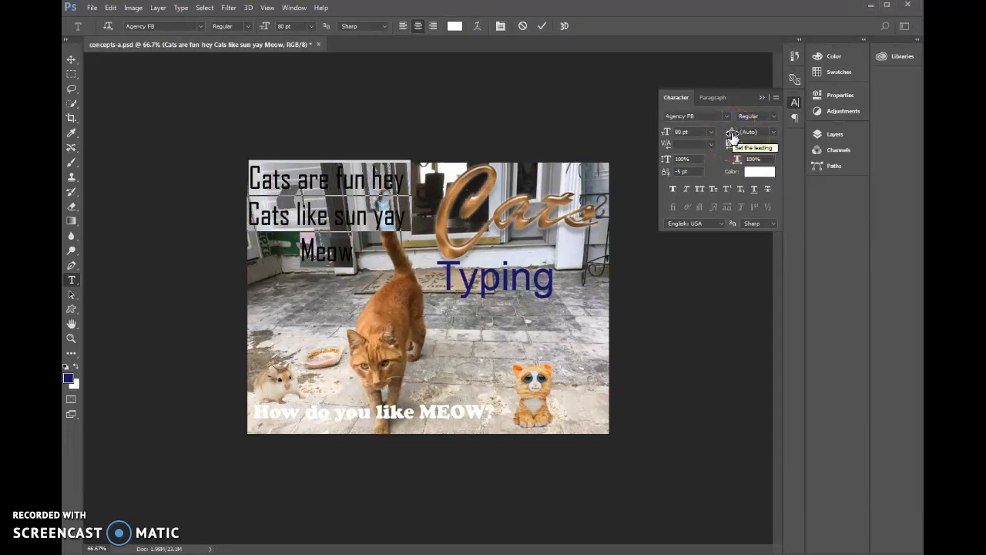
pyautogui.click(773, 133)
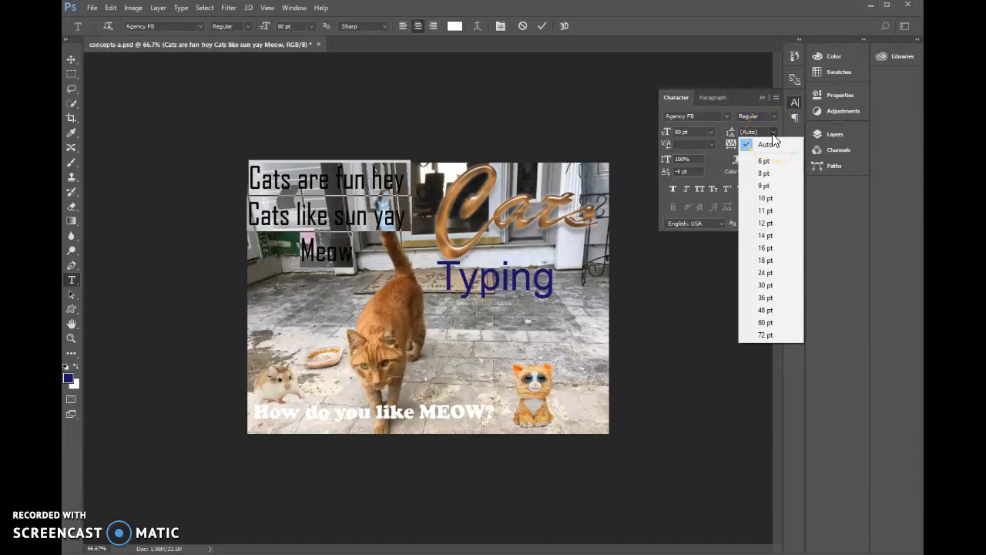
pyautogui.click(774, 133)
pyautogui.moveTo(738, 132); pyautogui.dragTo(759, 140)
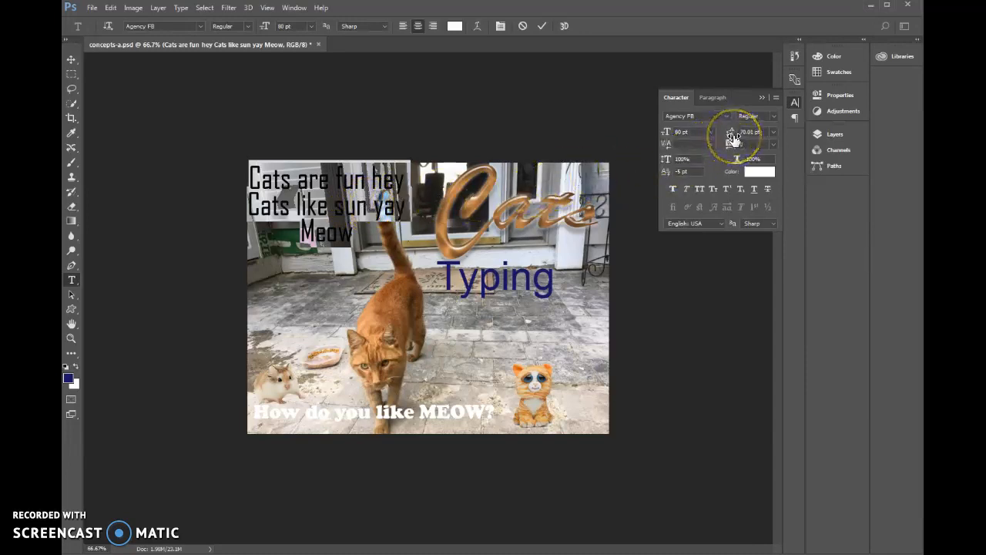
pyautogui.moveTo(732, 138)
pyautogui.mouseDown()
pyautogui.moveTo(760, 133)
pyautogui.moveTo(733, 136)
pyautogui.moveTo(755, 132)
pyautogui.moveTo(742, 143)
pyautogui.mouseUp()
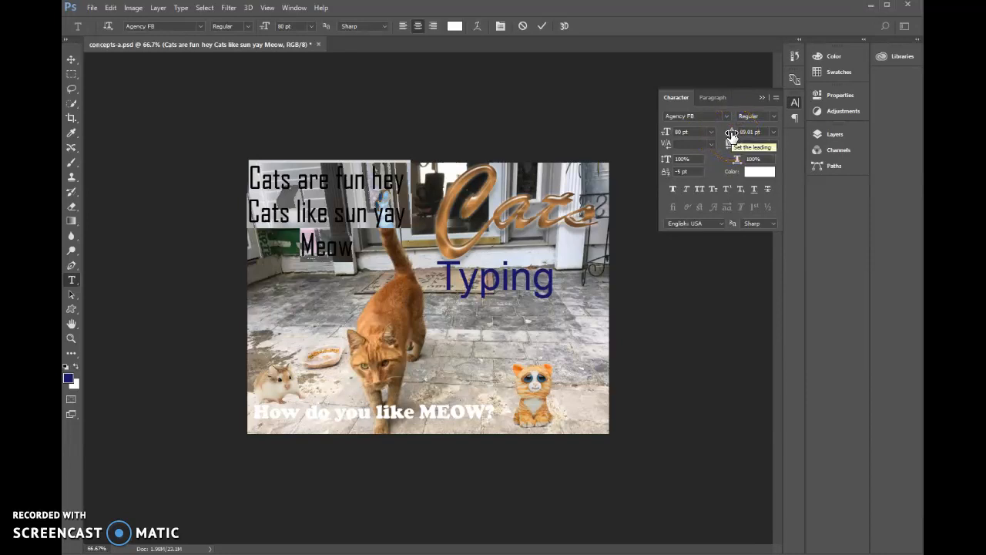
pyautogui.click(681, 145)
pyautogui.click(543, 26)
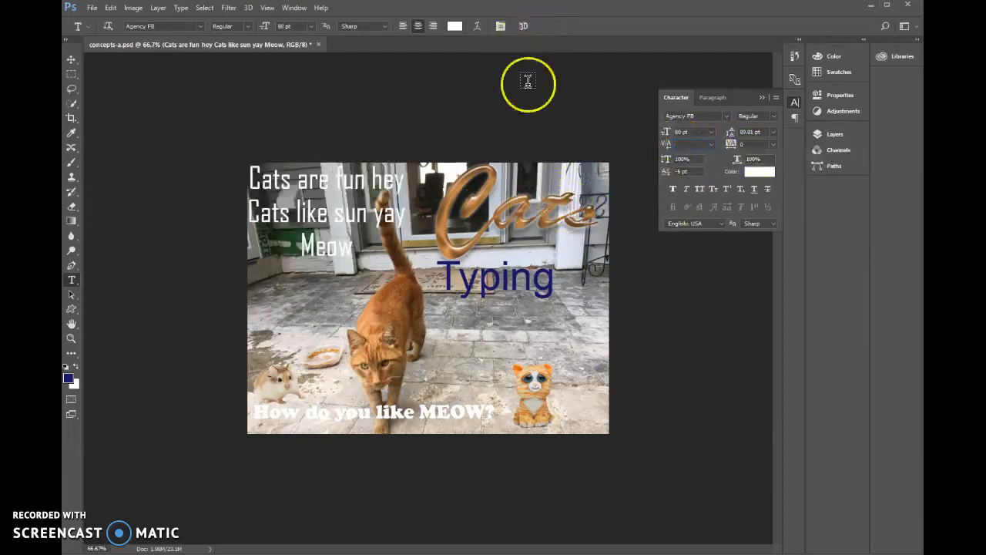
# Tighten the kerning between the T and y of the Typing text to -150
pyautogui.click(459, 284)
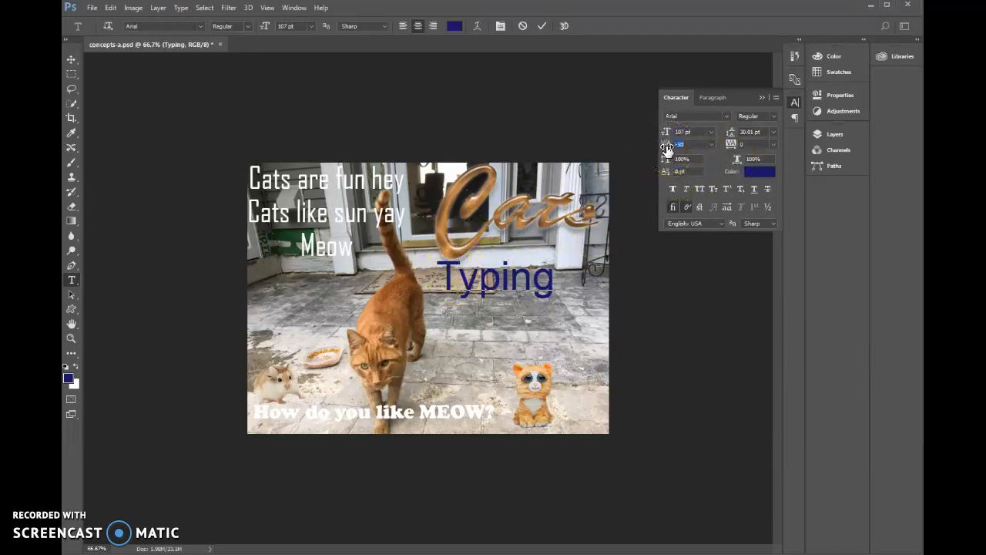
pyautogui.moveTo(667, 148); pyautogui.dragTo(661, 154)
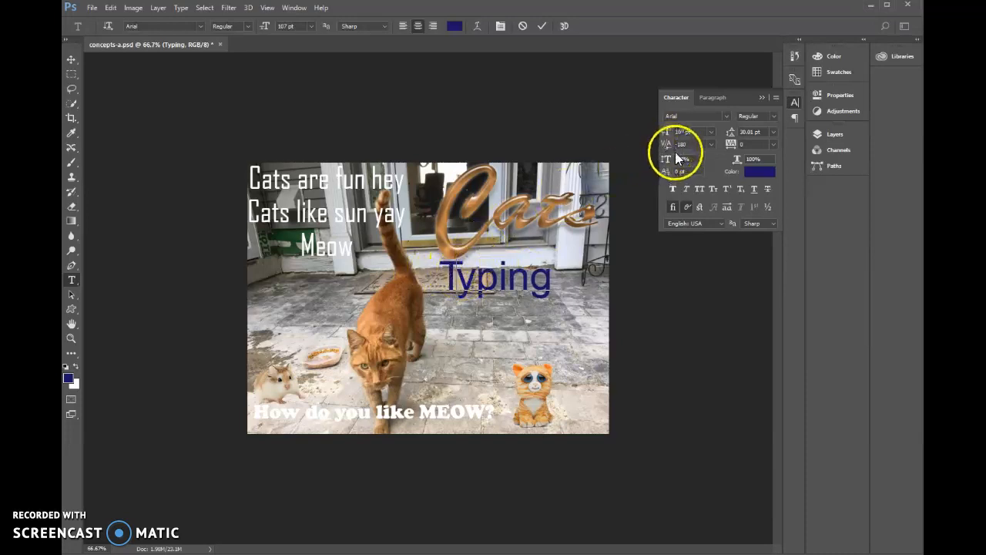
pyautogui.moveTo(664, 146)
pyautogui.mouseDown()
pyautogui.moveTo(678, 147)
pyautogui.moveTo(661, 147)
pyautogui.mouseUp()
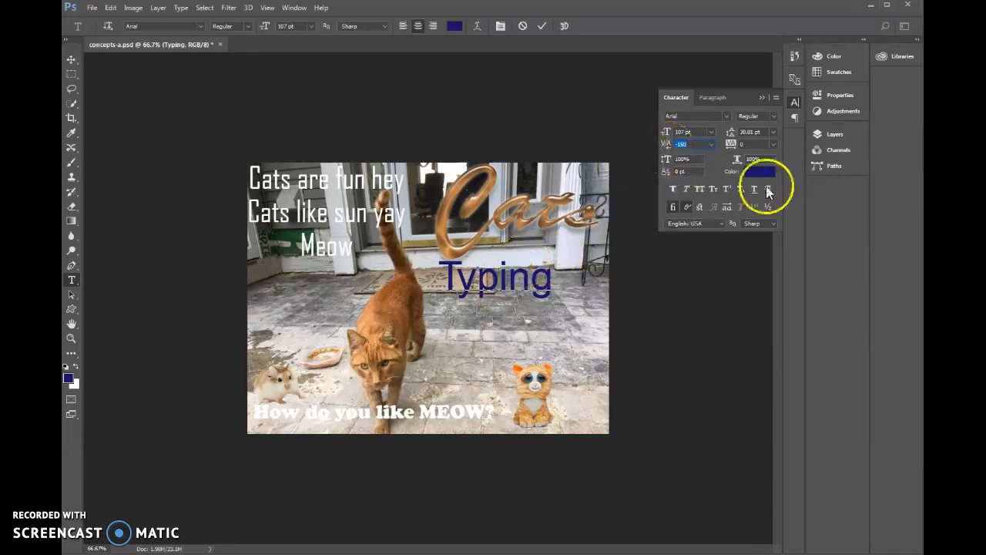
# Select the whole word Typing and set its tracking to 280
pyautogui.click(517, 285)
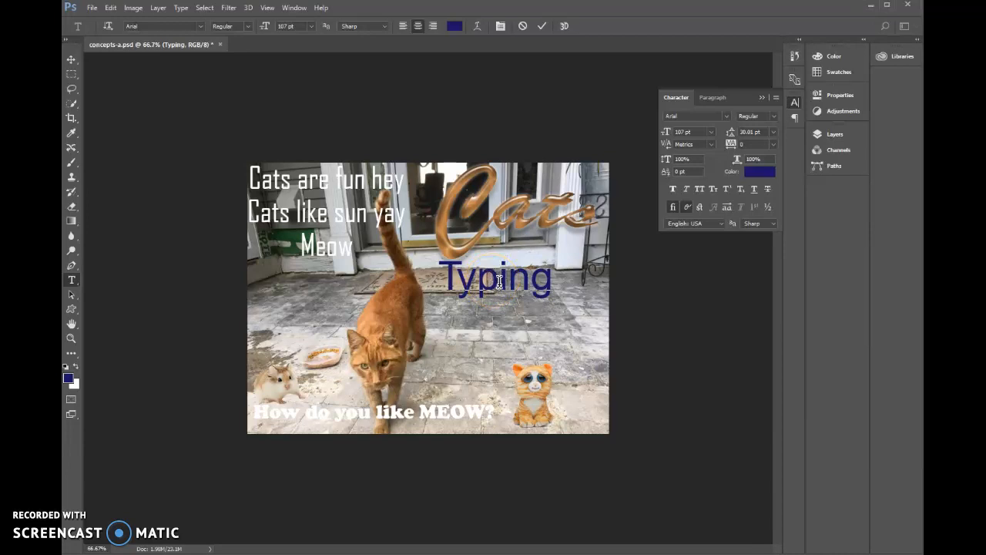
pyautogui.doubleClick(499, 282)
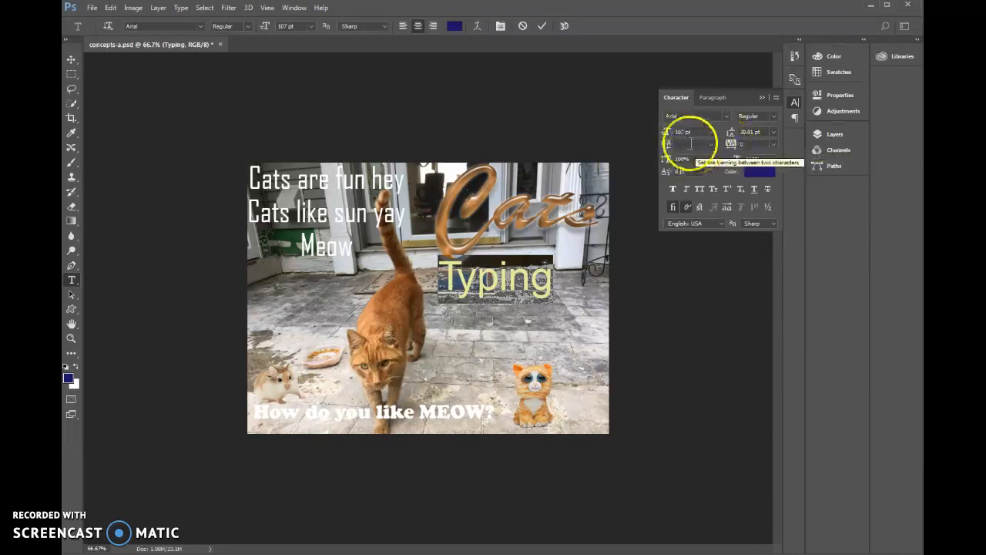
pyautogui.moveTo(729, 147)
pyautogui.mouseDown()
pyautogui.moveTo(739, 149)
pyautogui.moveTo(720, 149)
pyautogui.moveTo(732, 149)
pyautogui.mouseUp()
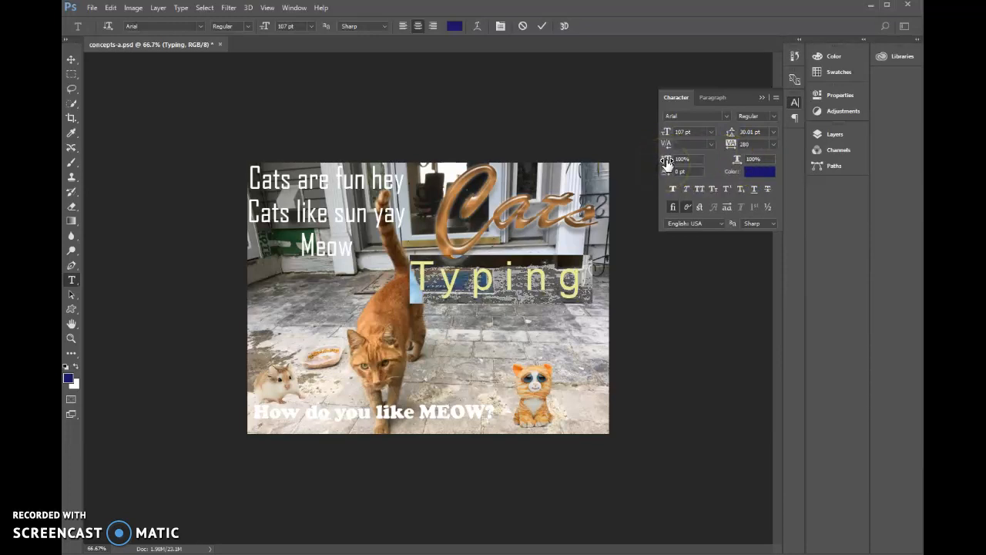
# Try a 120% vertical and 111% horizontal scale on the Typing text, reset both to 100%, and commit the text
pyautogui.moveTo(669, 161); pyautogui.dragTo(742, 165)
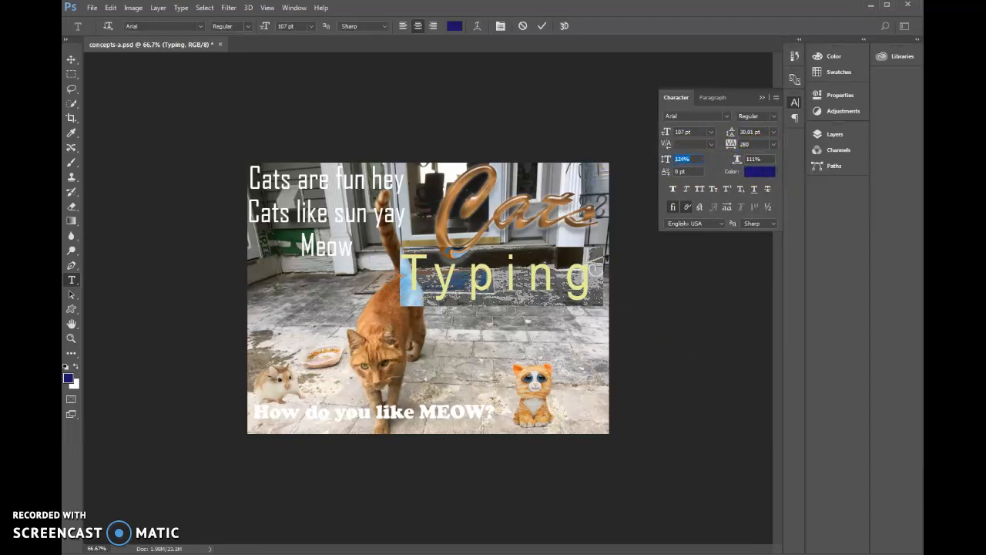
pyautogui.write('100')
pyautogui.press('Tab')
pyautogui.write('100')
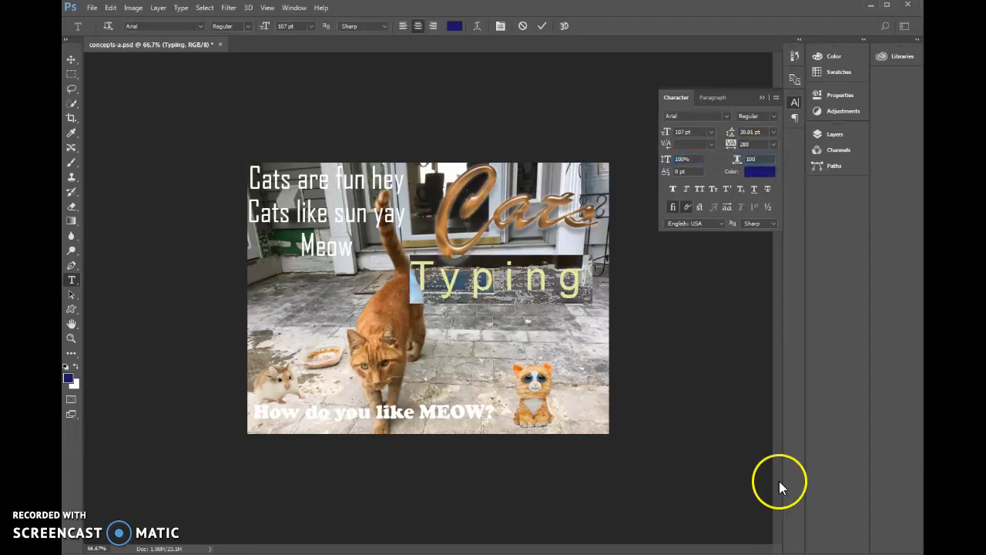
pyautogui.click(542, 25)
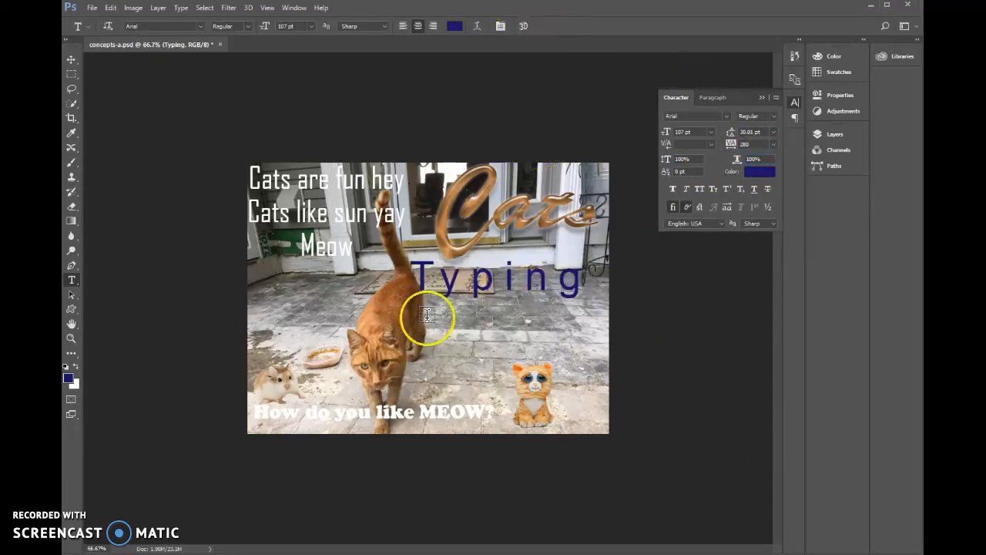
# Try to stretch the Typing text slightly wider with Free Transform
pyautogui.click(73, 65)
pyautogui.hotkey('ctrl', 't')
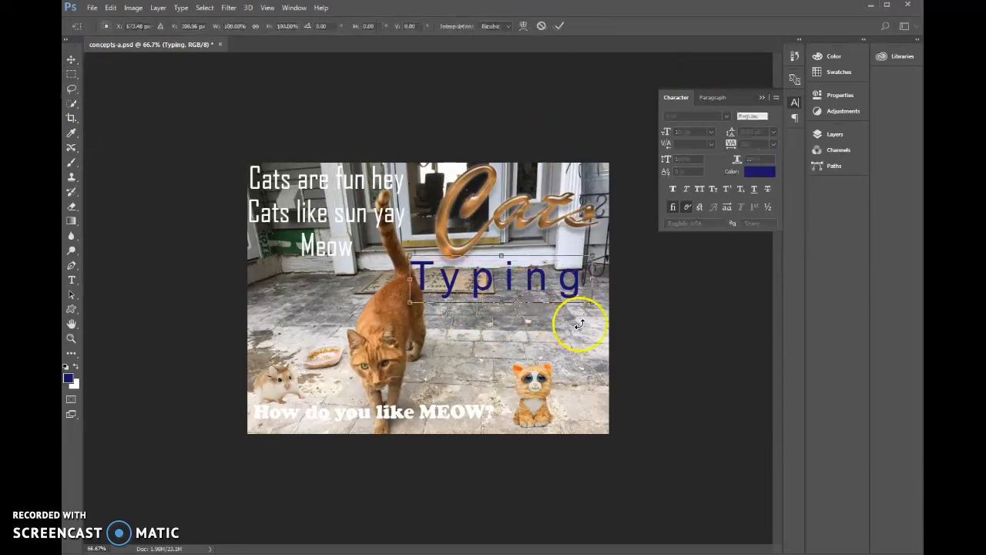
pyautogui.moveTo(599, 282)
pyautogui.mouseDown()
pyautogui.moveTo(630, 282)
pyautogui.moveTo(511, 287)
pyautogui.moveTo(597, 285)
pyautogui.mouseUp()
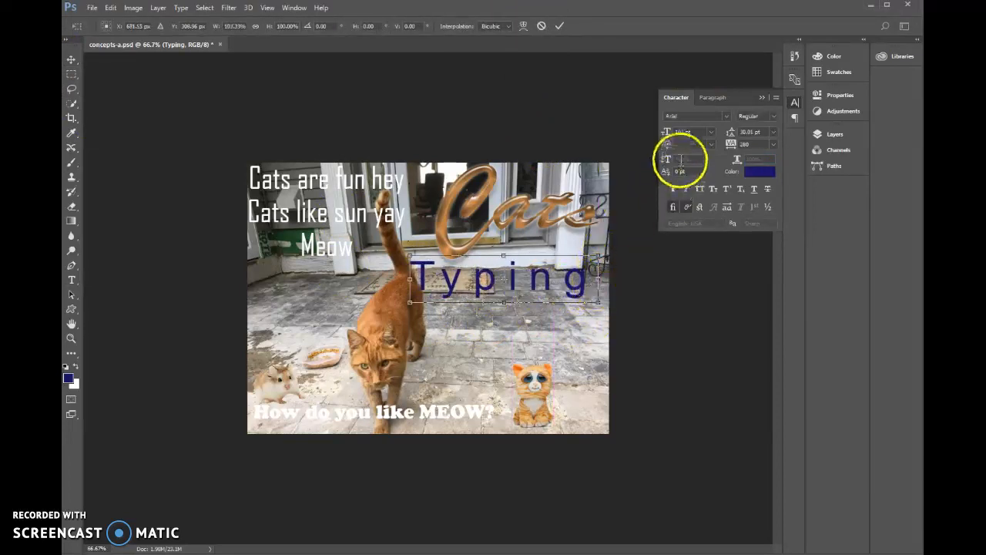
pyautogui.click(559, 26)
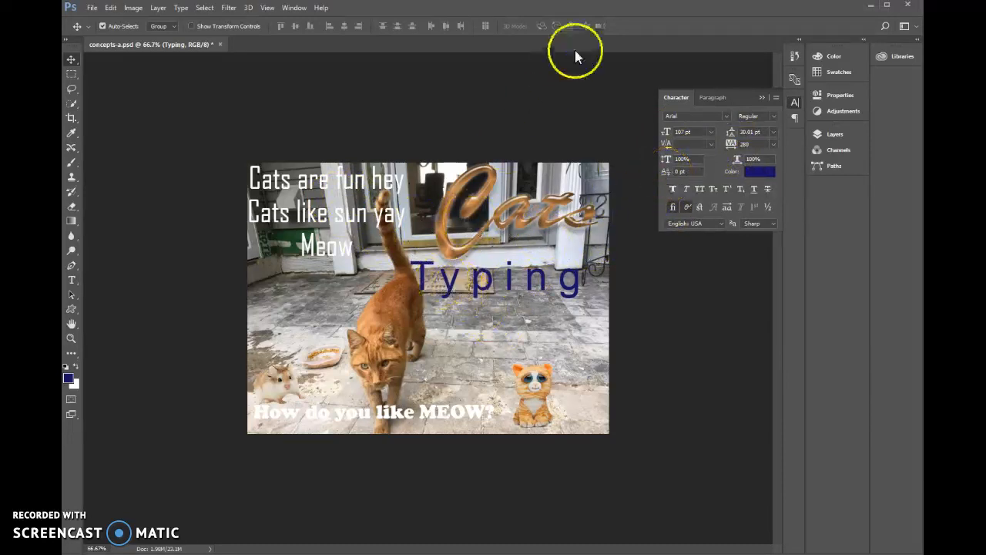
# Raise the letter y in the Typing text with a baseline shift of 31 pt
pyautogui.click(71, 280)
pyautogui.moveTo(472, 287); pyautogui.dragTo(412, 287)
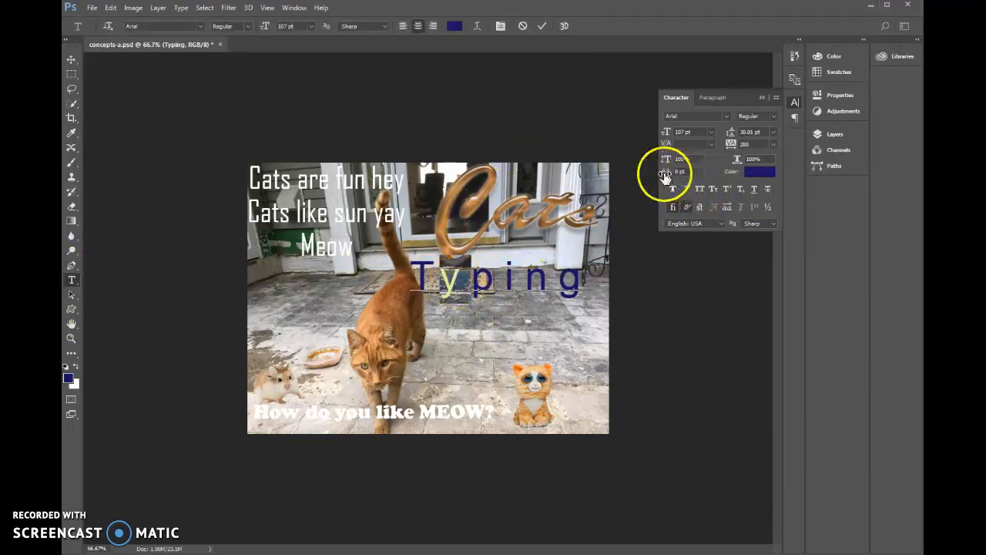
pyautogui.click(453, 287)
pyautogui.moveTo(454, 287); pyautogui.dragTo(490, 270)
pyautogui.click(676, 172)
pyautogui.write('31')
pyautogui.press('Return')
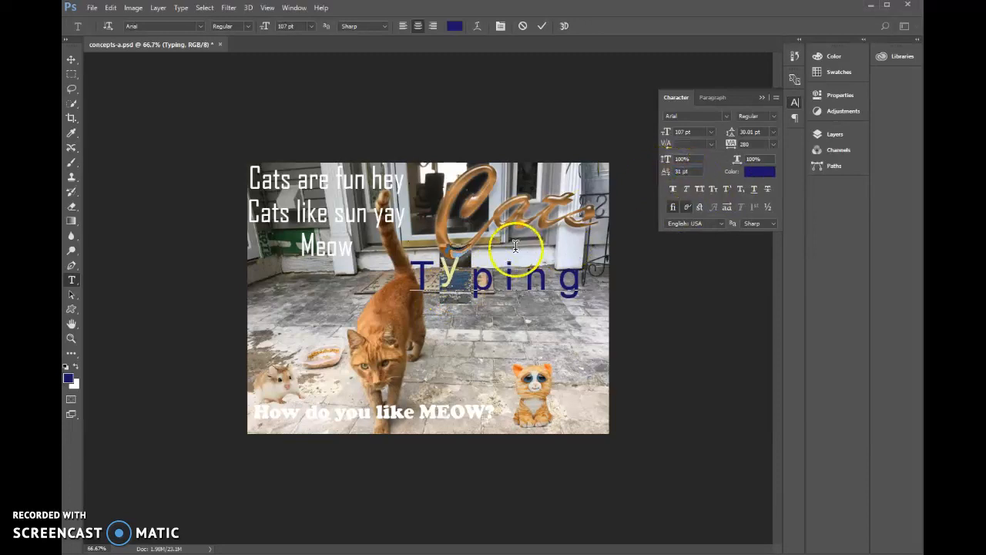
# Lower the letter p in the Typing text with a baseline shift of -16 pt
pyautogui.moveTo(472, 279); pyautogui.dragTo(490, 280)
pyautogui.moveTo(672, 175); pyautogui.dragTo(661, 178)
pyautogui.click(498, 283)
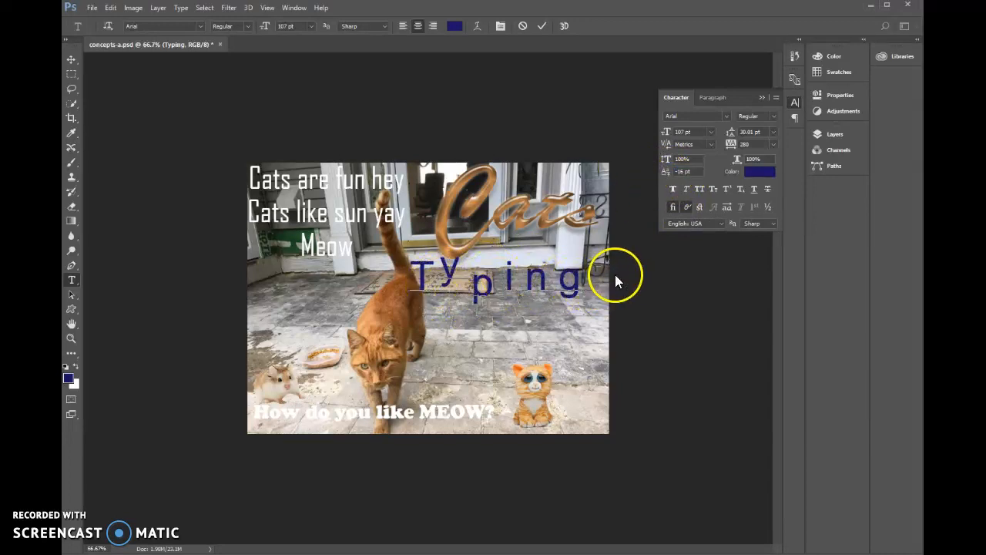
# View the font styles offered for Arial and close the list without choosing one
pyautogui.click(679, 192)
pyautogui.click(197, 90)
pyautogui.click(247, 27)
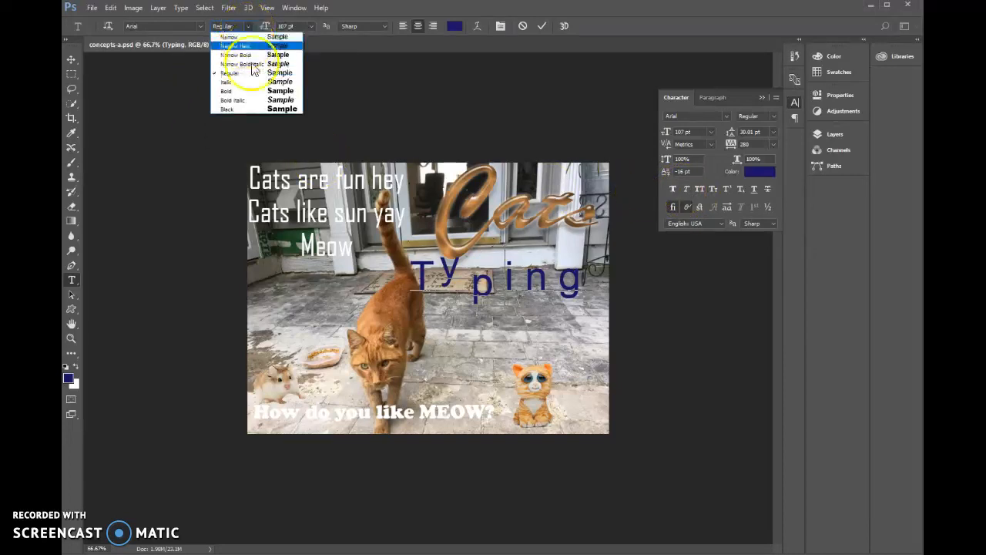
pyautogui.click(470, 10)
pyautogui.click(874, 176)
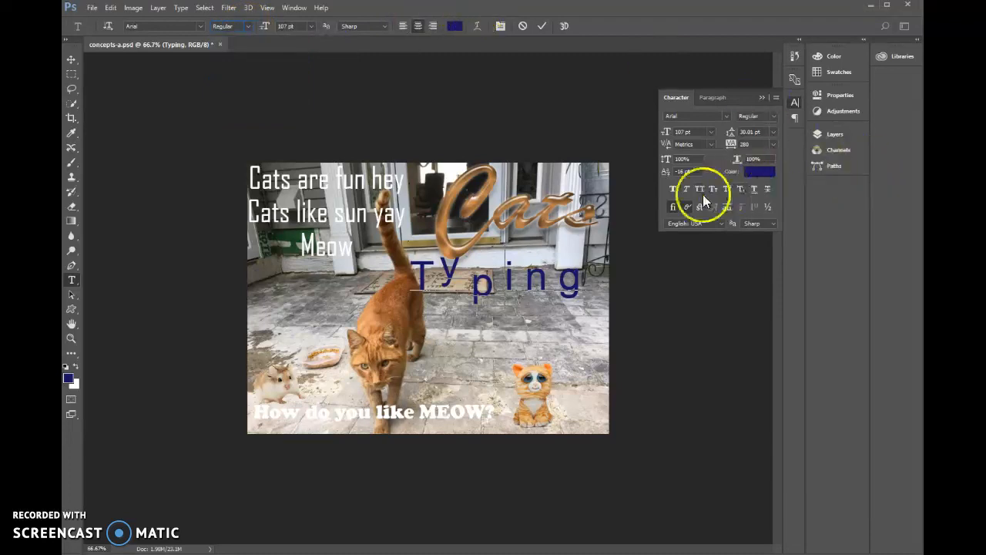
# Try All Caps and Small Caps on the whole Typing text, turning each one off again
pyautogui.click(519, 285)
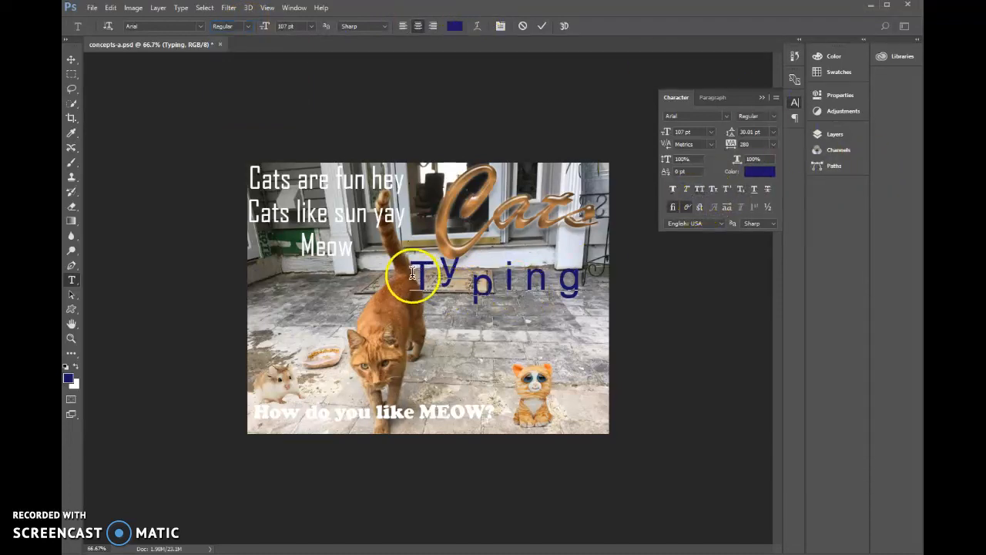
pyautogui.moveTo(403, 275); pyautogui.dragTo(599, 275)
pyautogui.click(701, 189)
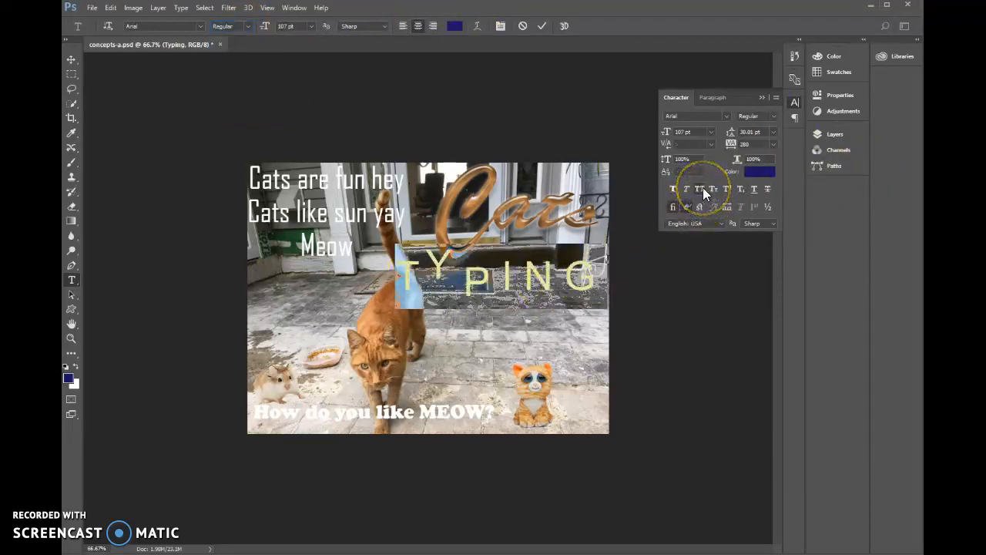
pyautogui.click(712, 189)
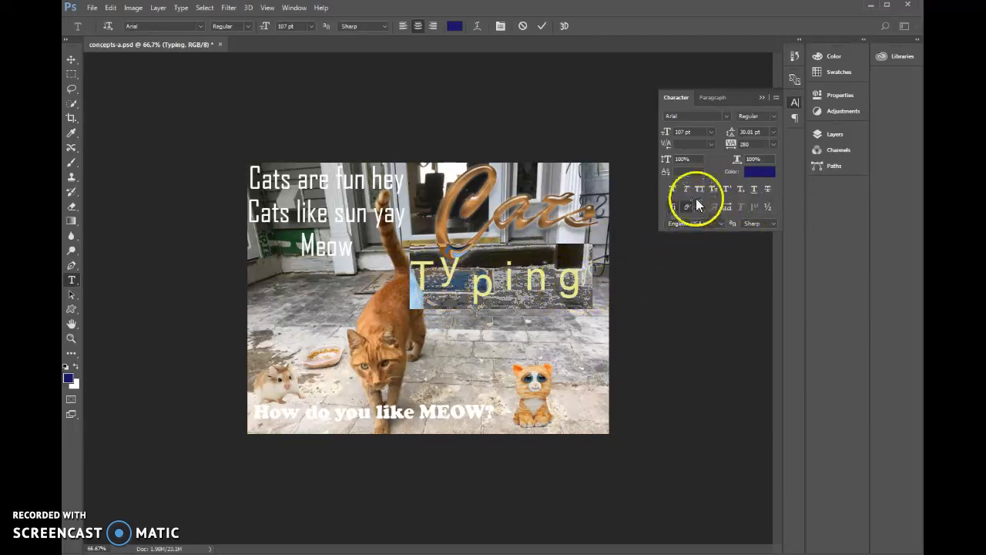
pyautogui.click(715, 190)
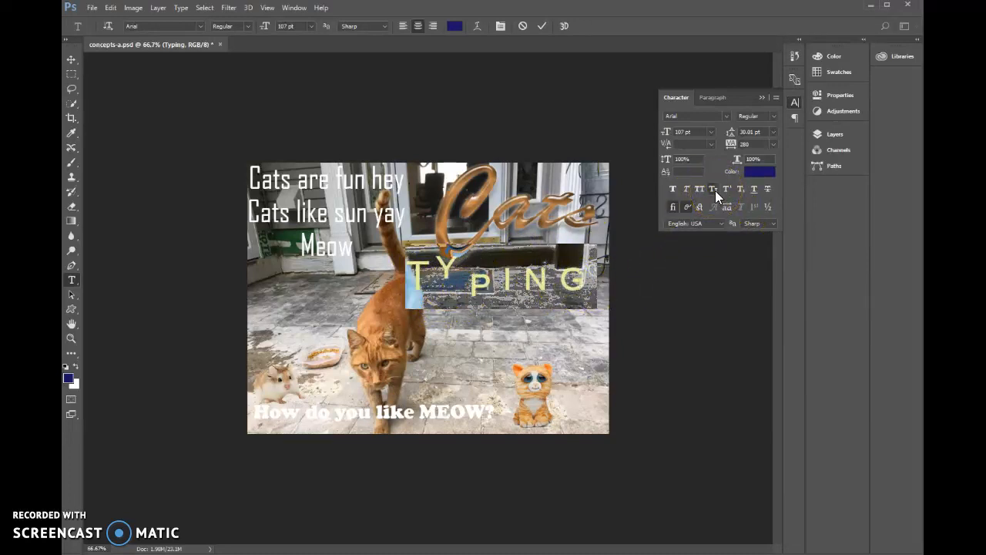
pyautogui.click(715, 191)
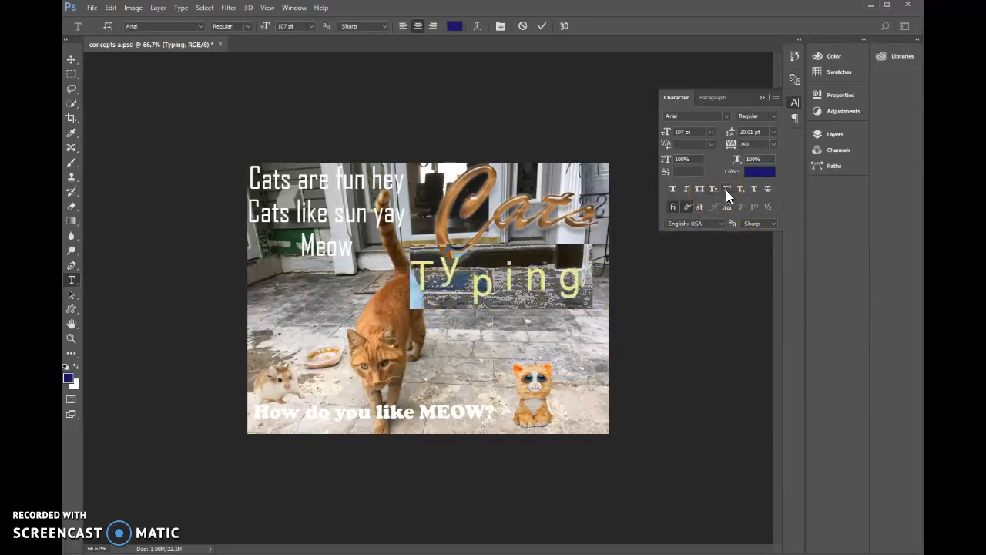
# Make "hey" superscript and "yay" subscript in the white three-line text, and commit the edit
pyautogui.moveTo(373, 180); pyautogui.dragTo(416, 175)
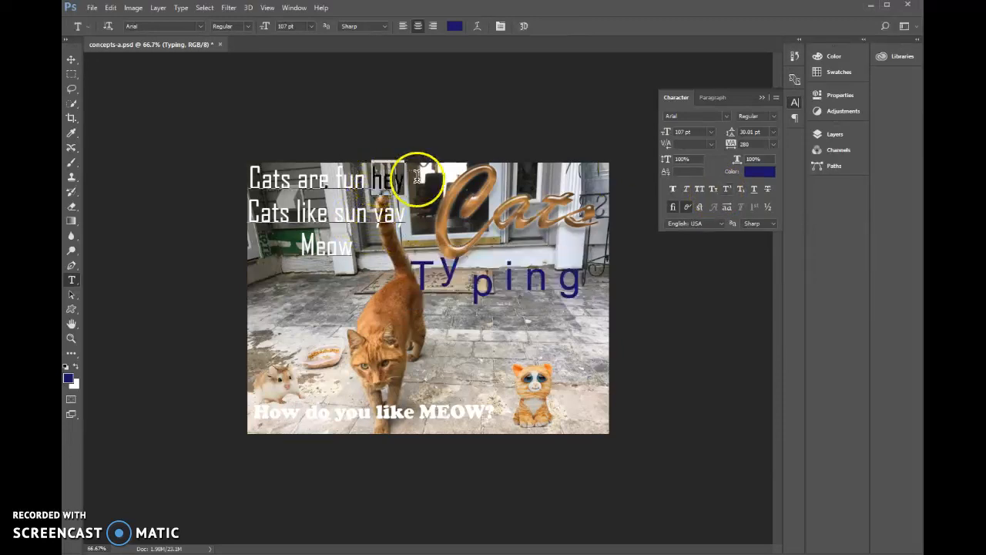
pyautogui.click(727, 189)
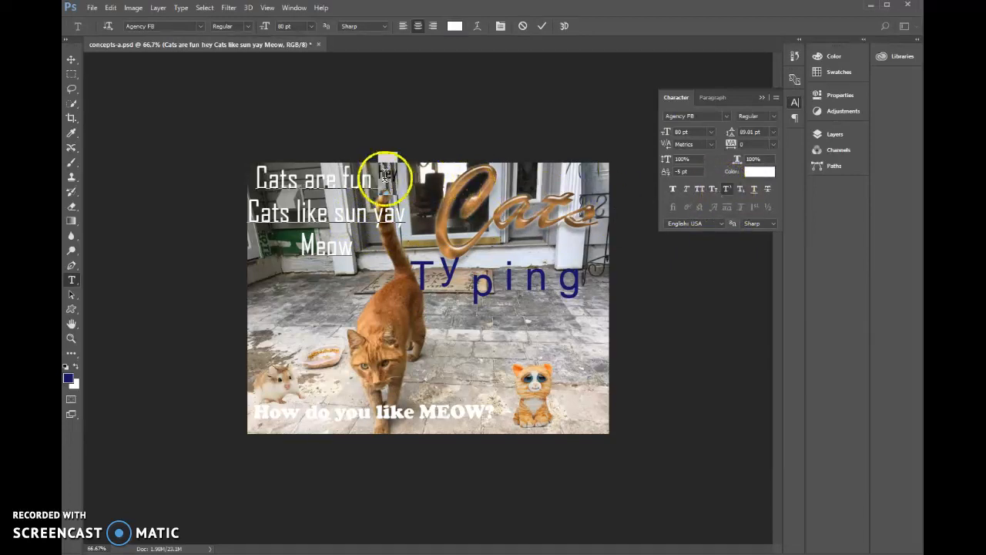
pyautogui.moveTo(374, 213); pyautogui.dragTo(407, 215)
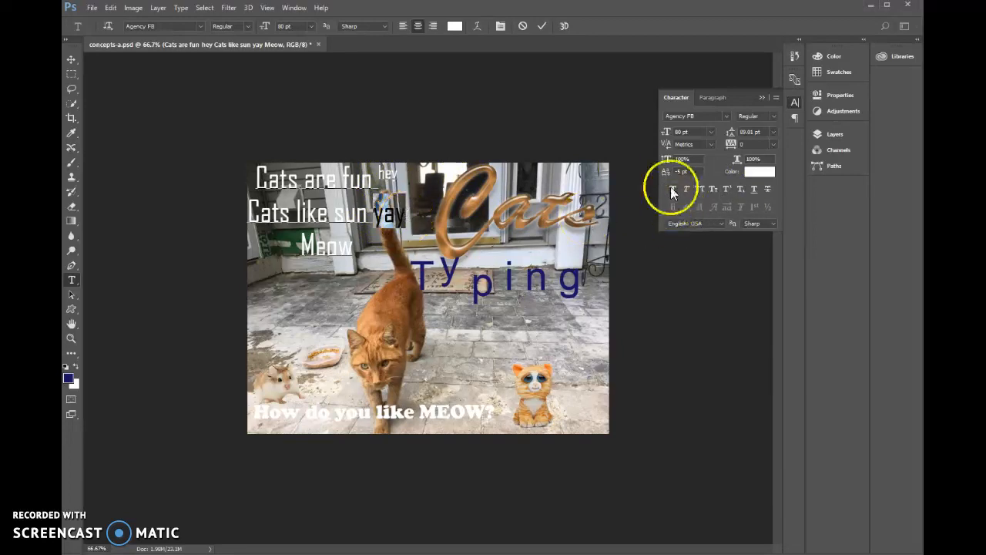
pyautogui.click(740, 192)
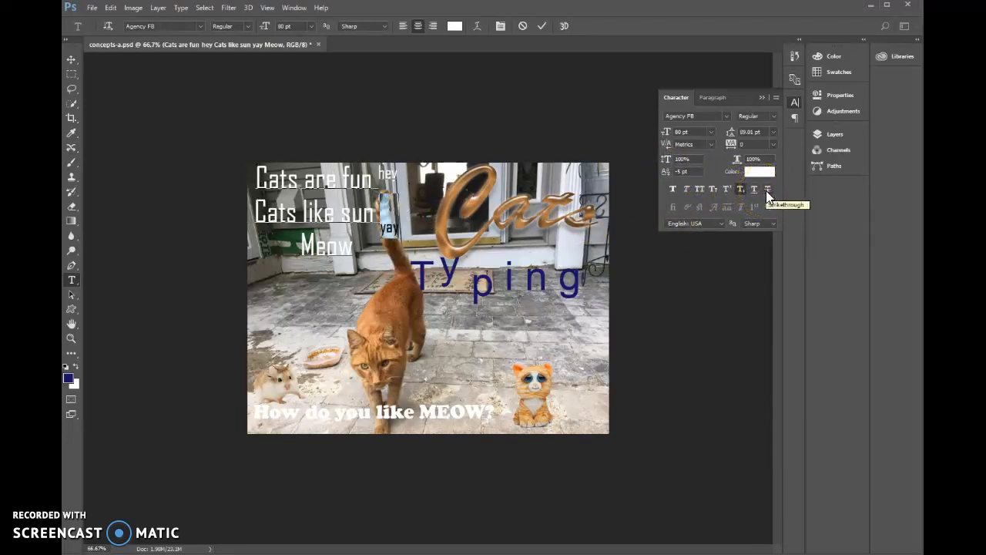
pyautogui.click(543, 27)
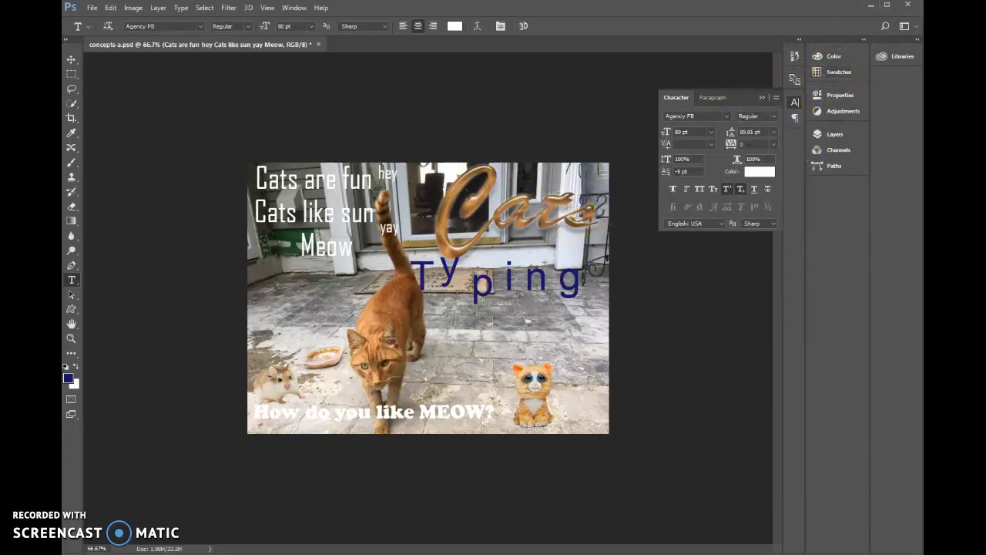
# Show the Styles panel and apply a white outline style to the three-line "Cats are fun hey" text
pyautogui.click(294, 8)
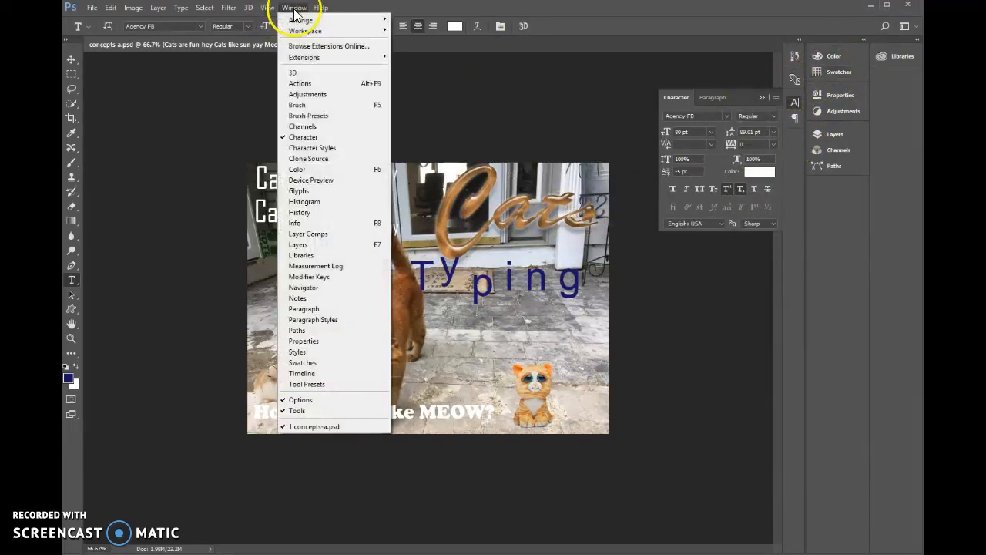
pyautogui.click(319, 352)
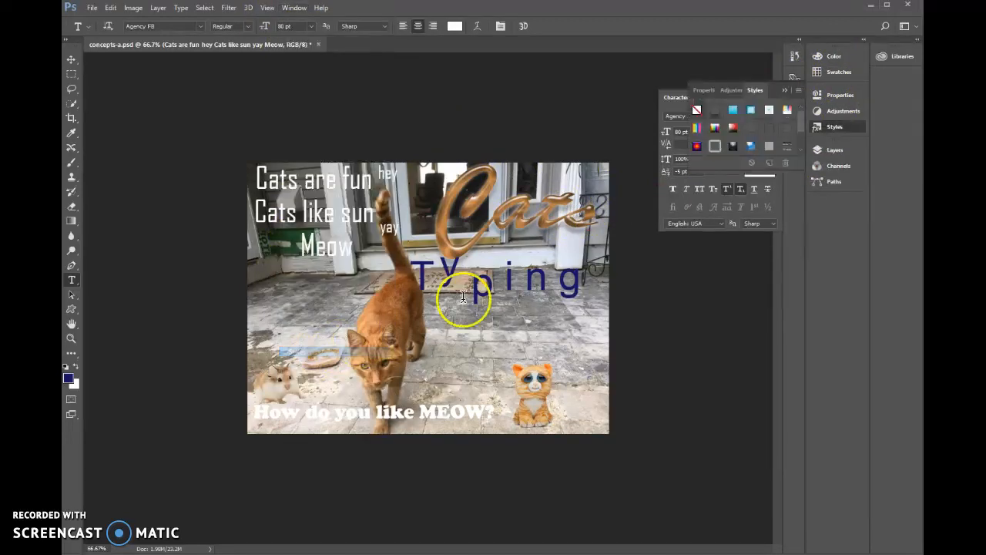
pyautogui.click(712, 146)
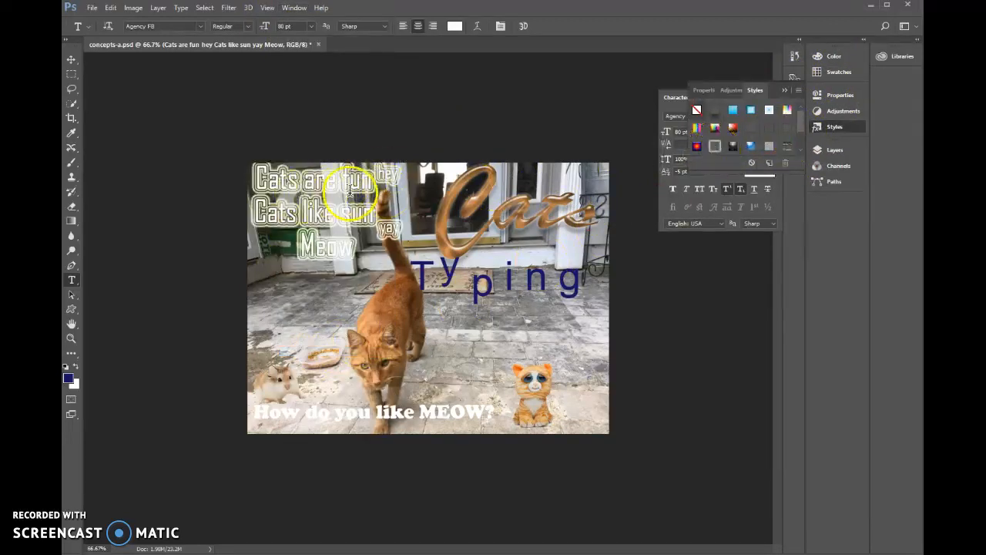
# Try other layer styles on the three-line Cats text, finish with the rainbow gradient style, and put the Styles panel away
pyautogui.click(733, 147)
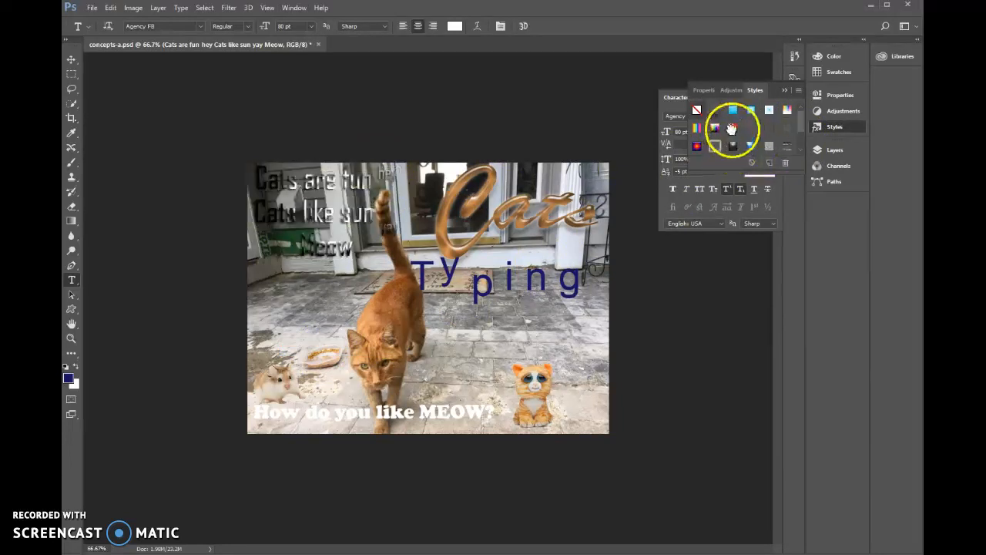
pyautogui.click(713, 129)
pyautogui.click(697, 128)
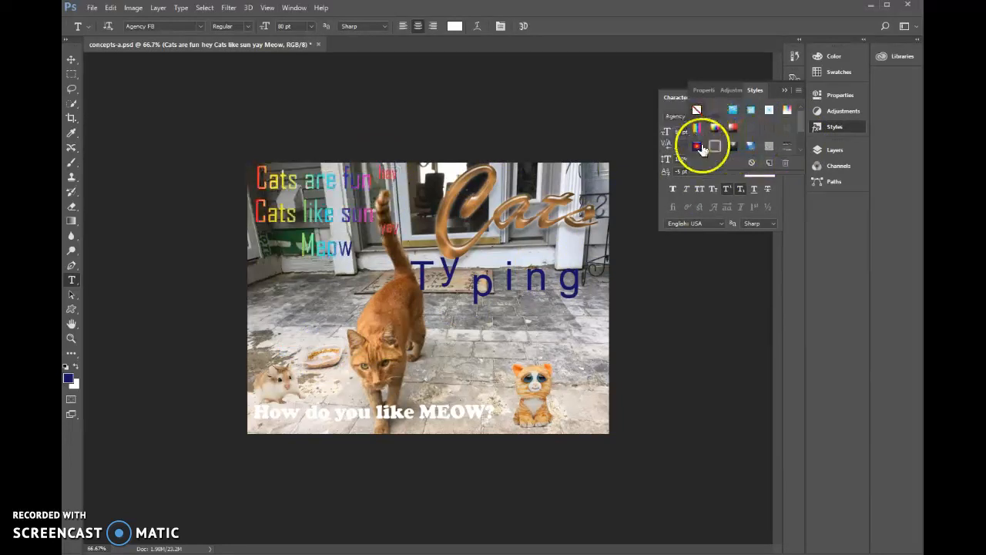
pyautogui.click(782, 91)
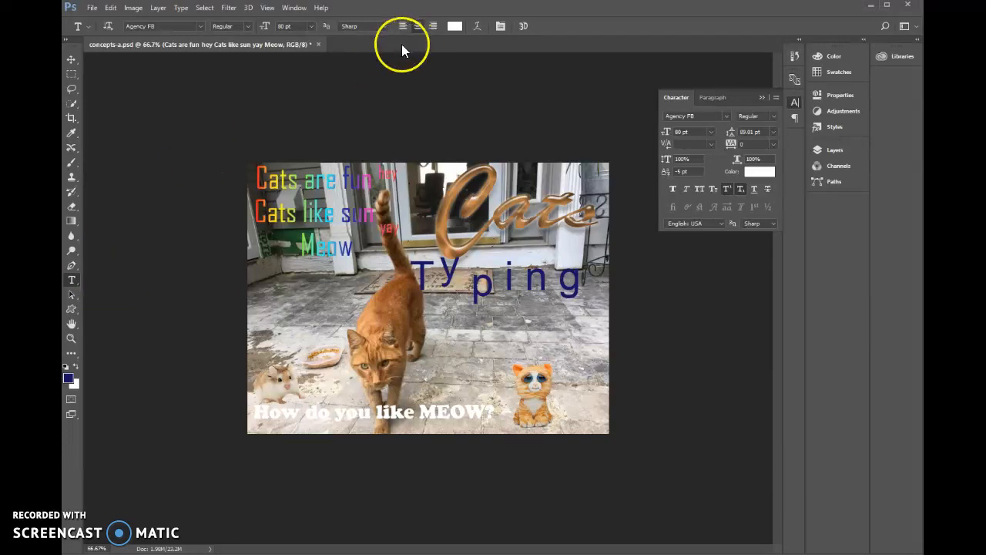
# Draw a navy wavy-arrow custom shape of about 188 by 167 px above the Typing layer and move it beneath the Typing text
pyautogui.click(71, 309)
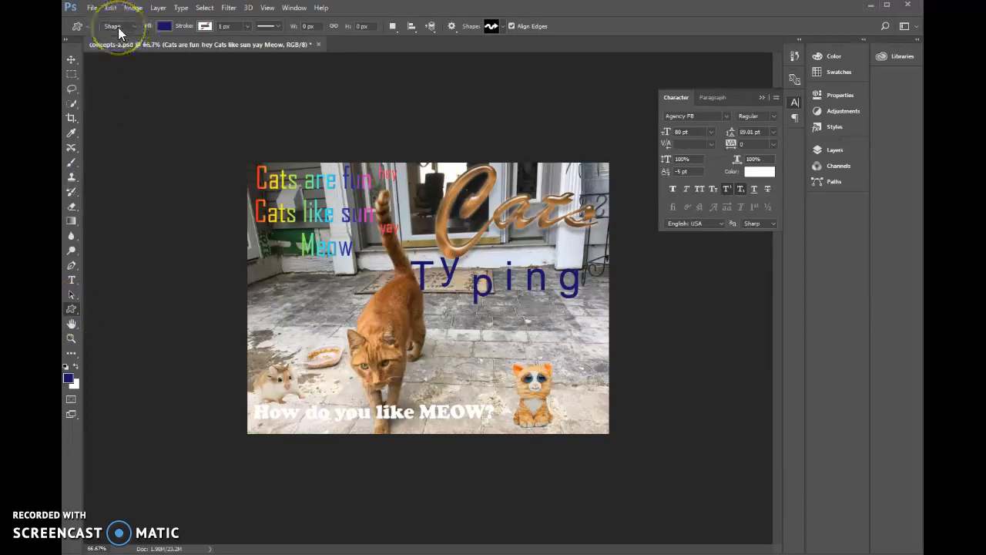
pyautogui.click(821, 150)
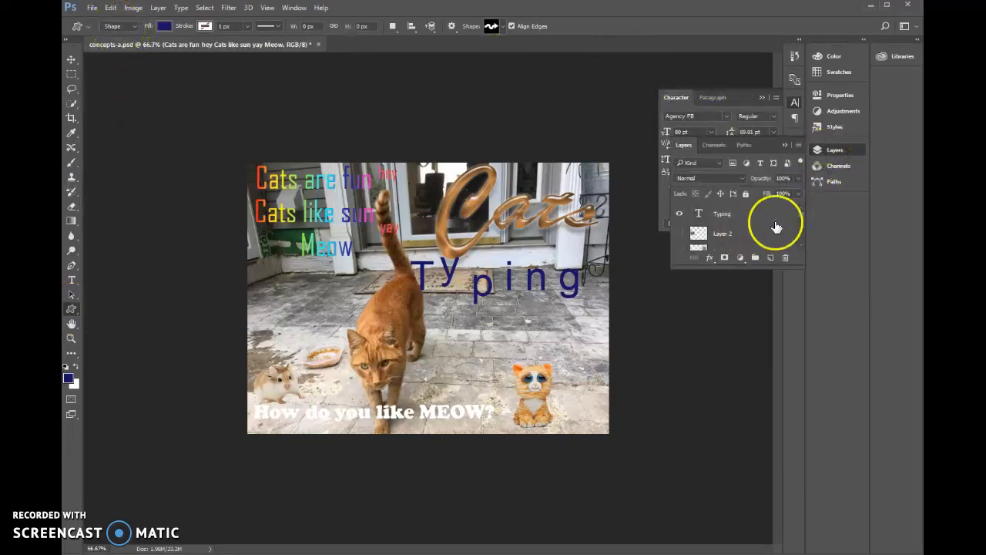
pyautogui.click(722, 216)
pyautogui.moveTo(286, 282)
pyautogui.mouseDown()
pyautogui.moveTo(331, 345)
pyautogui.moveTo(327, 330)
pyautogui.mouseUp()
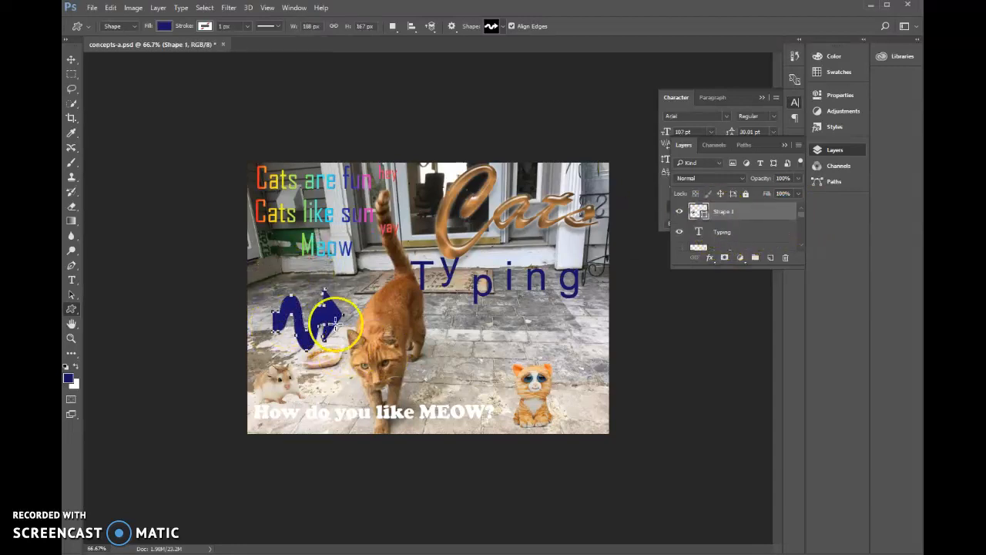
pyautogui.click(71, 59)
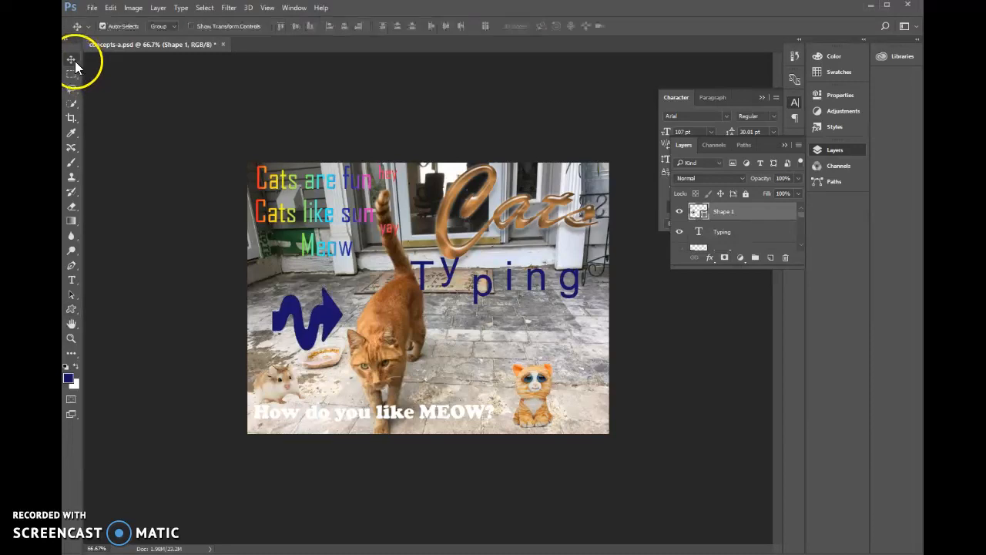
pyautogui.moveTo(327, 324)
pyautogui.mouseDown()
pyautogui.moveTo(540, 310)
pyautogui.moveTo(522, 330)
pyautogui.moveTo(531, 327)
pyautogui.mouseUp()
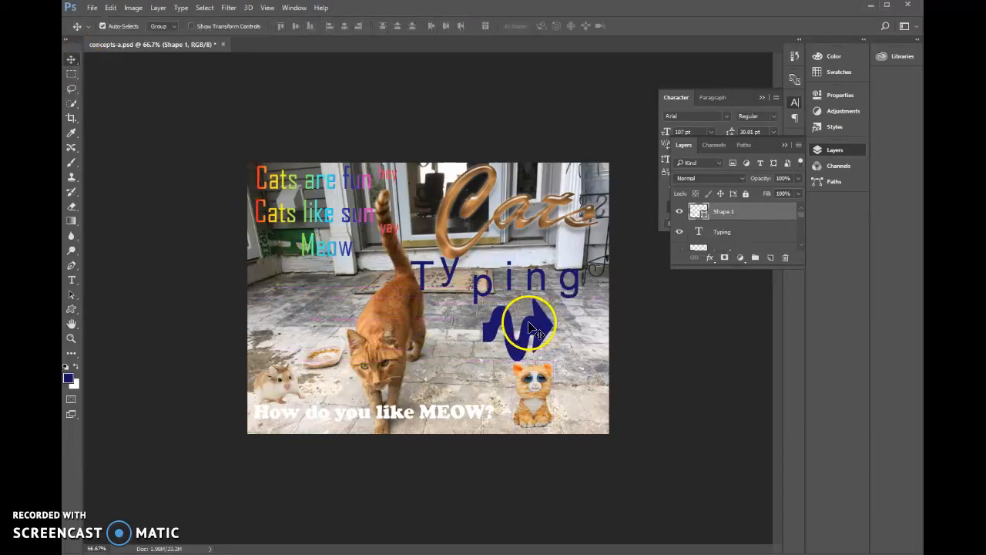
# Draw the same wavy arrow in Path mode across the paving beside the cat, and select only its work path
pyautogui.click(70, 309)
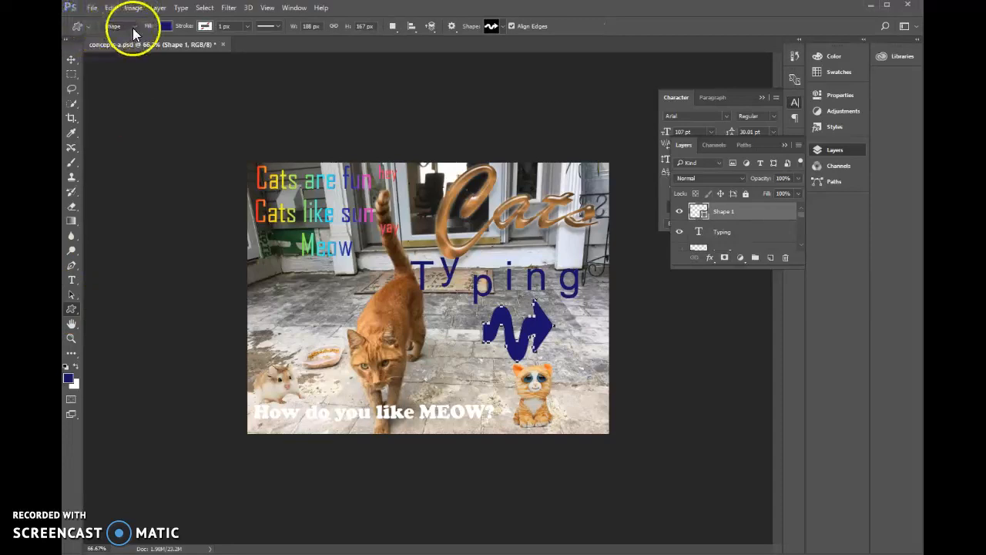
pyautogui.click(134, 28)
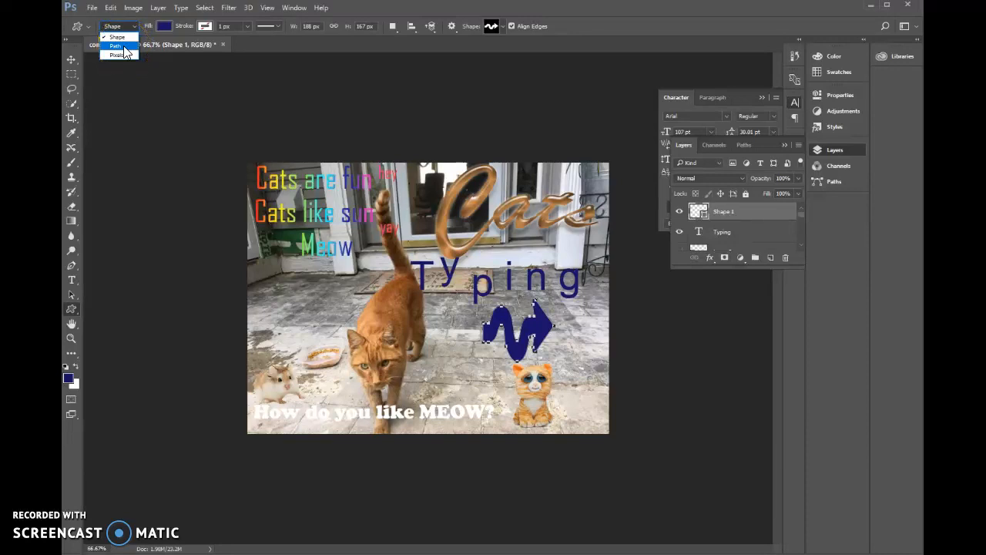
pyautogui.click(124, 48)
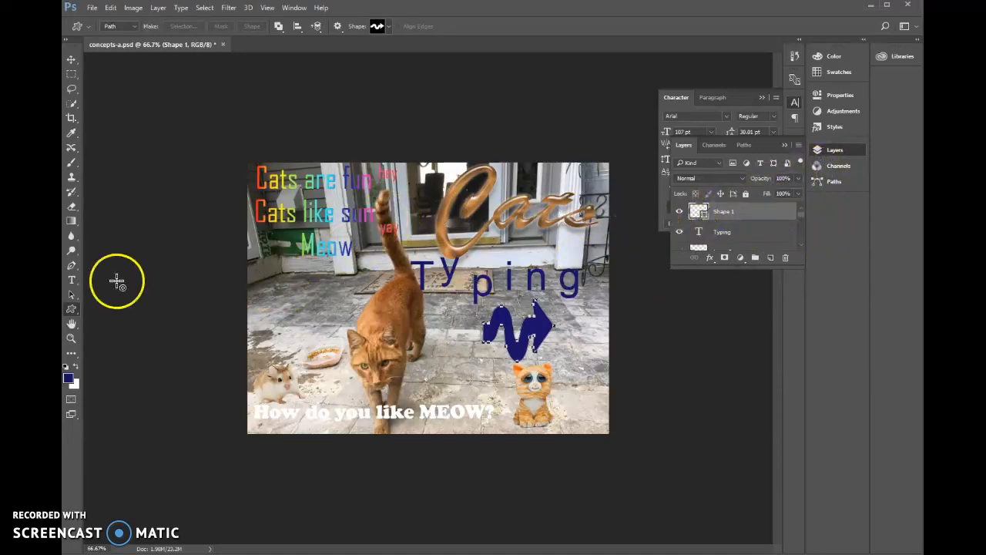
pyautogui.moveTo(278, 313); pyautogui.dragTo(380, 359)
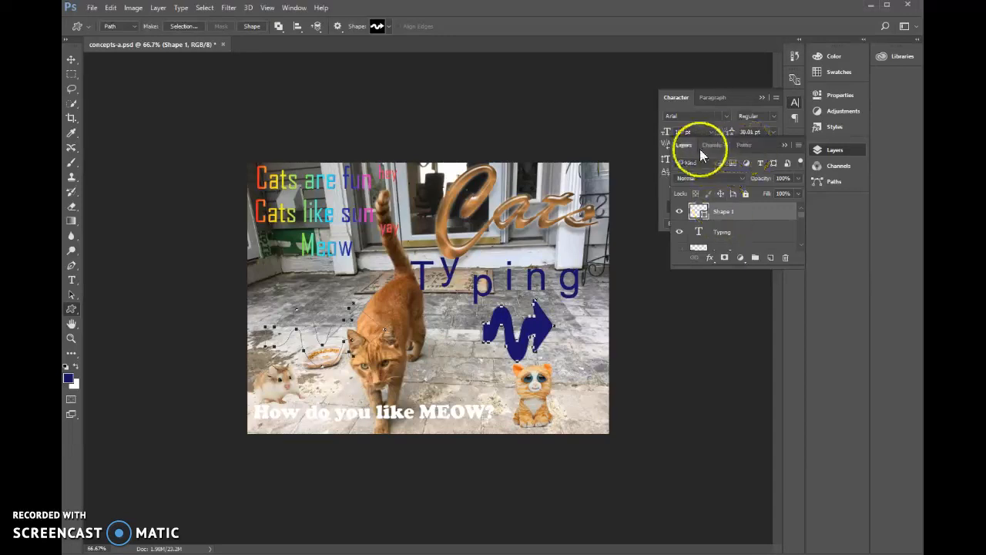
pyautogui.click(744, 146)
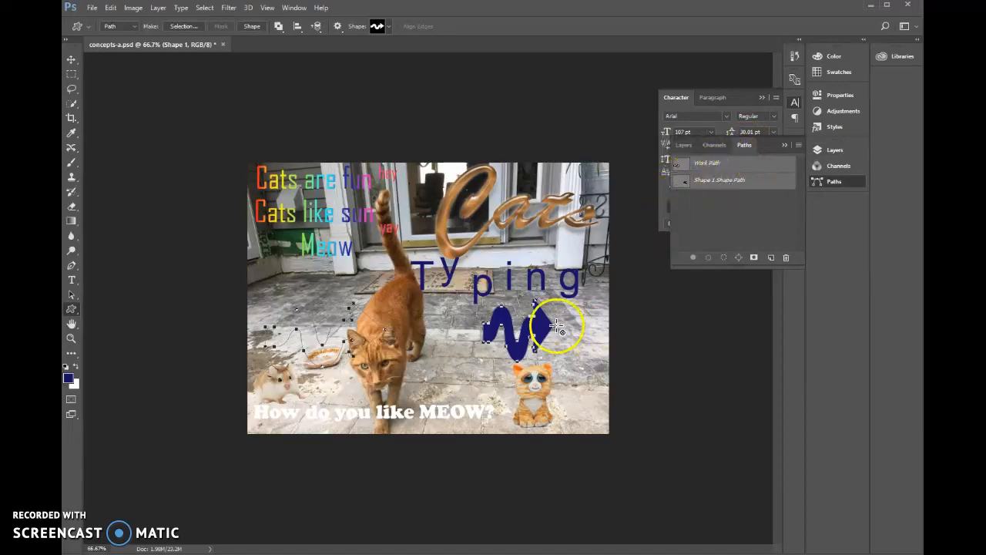
pyautogui.click(696, 165)
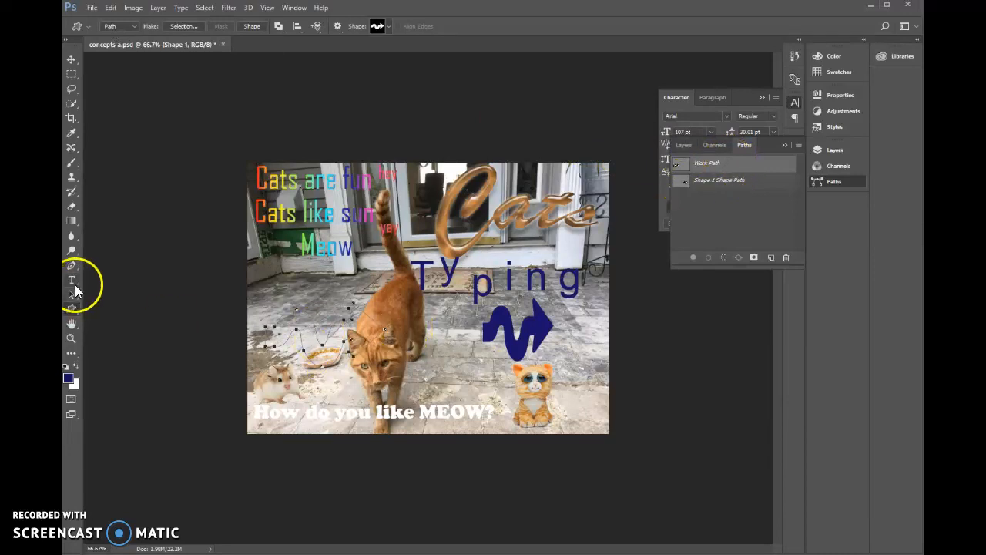
# Add point-on-path text along the wavy arrow's outline near the food bowl, entering a first name in navy Arial
pyautogui.click(71, 339)
pyautogui.click(357, 332)
pyautogui.click(192, 333)
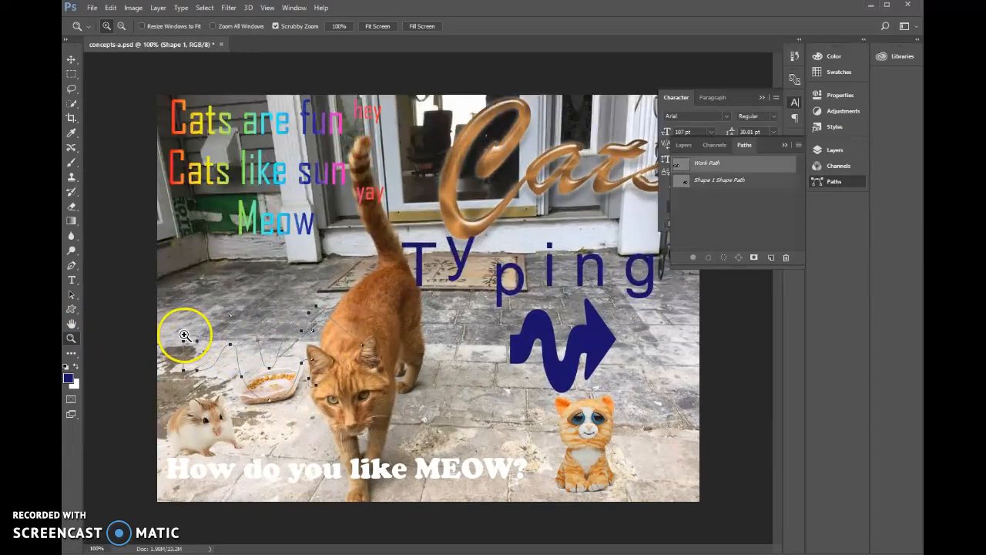
pyautogui.click(176, 334)
pyautogui.click(156, 337)
pyautogui.scroll(-3, 158, 346)
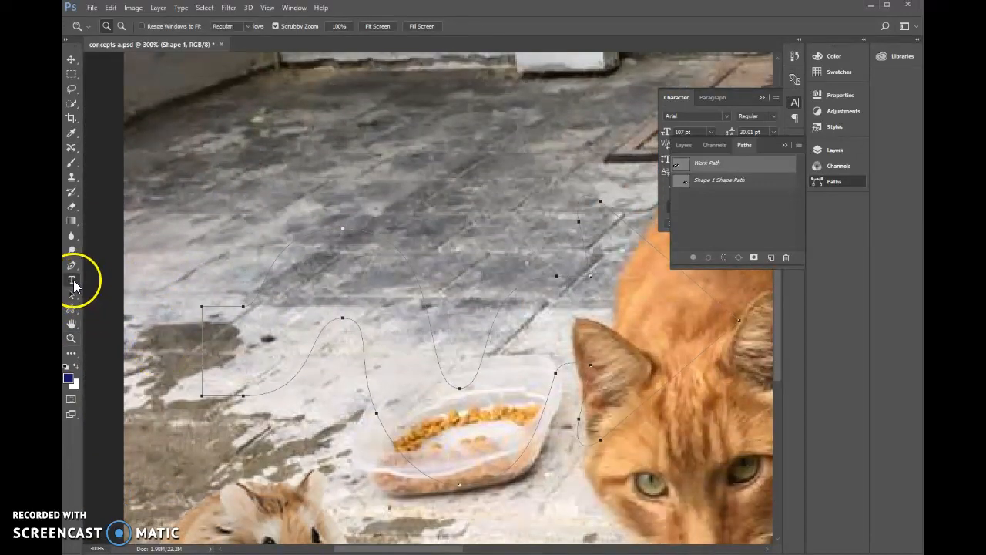
pyautogui.click(72, 281)
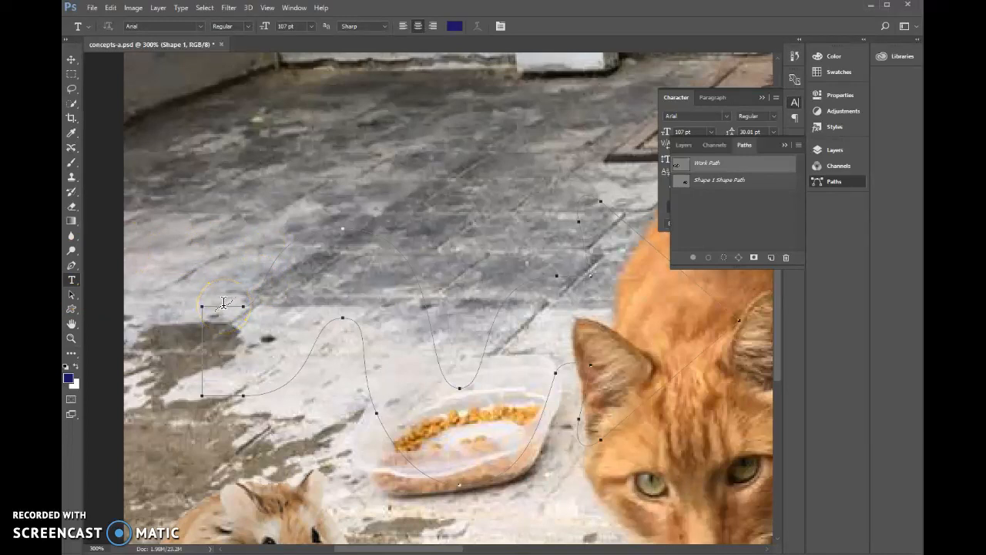
pyautogui.click(380, 50)
pyautogui.click(436, 353)
pyautogui.click(458, 385)
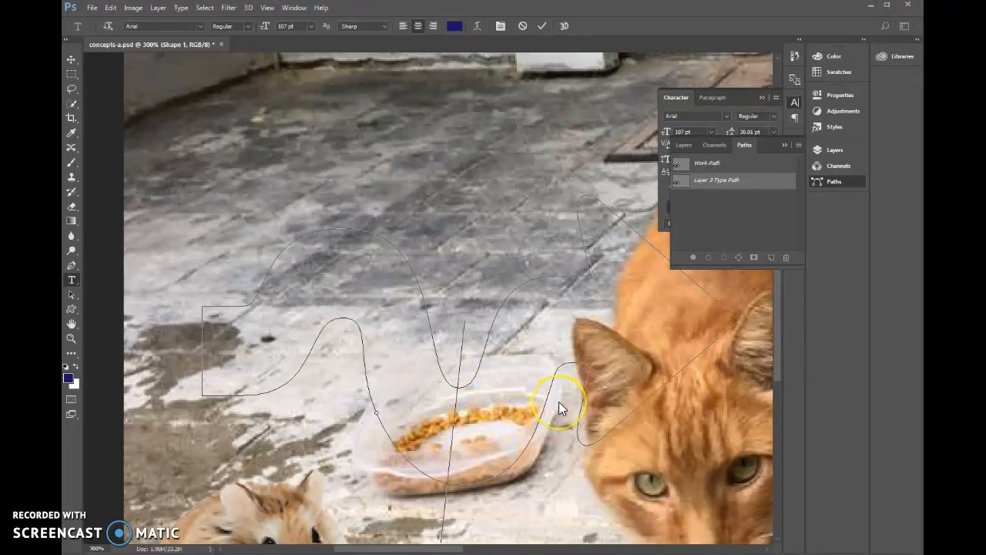
pyautogui.write('Ton')
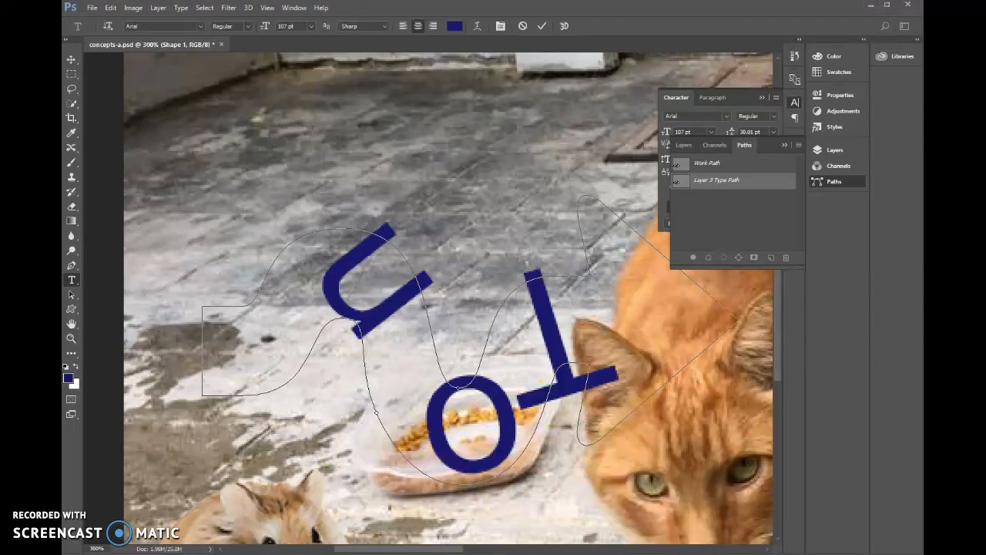
pyautogui.write('ya')
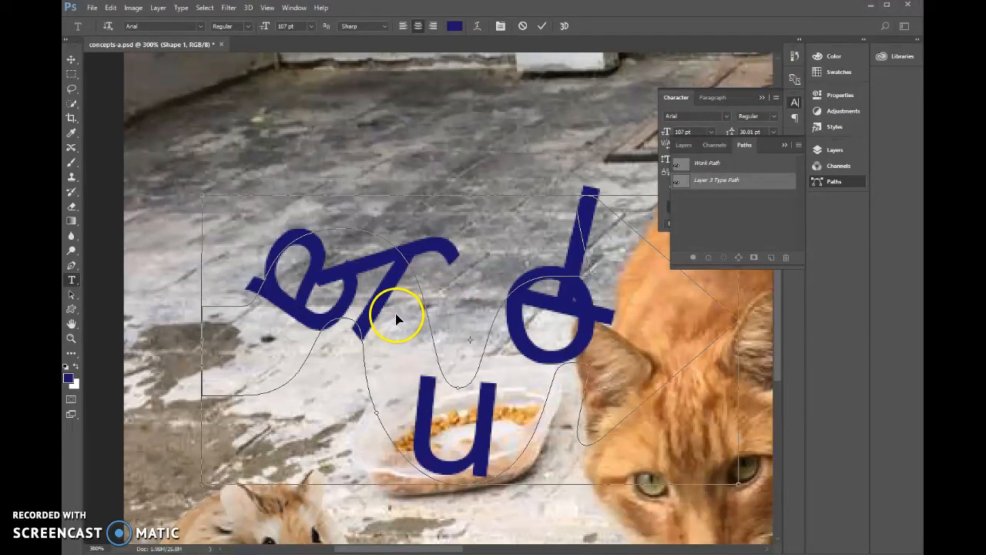
# Reduce the whole name on the path to 33 pt and commit the text
pyautogui.hotkey('ctrl', 'a')
pyautogui.moveTo(262, 27); pyautogui.dragTo(229, 39)
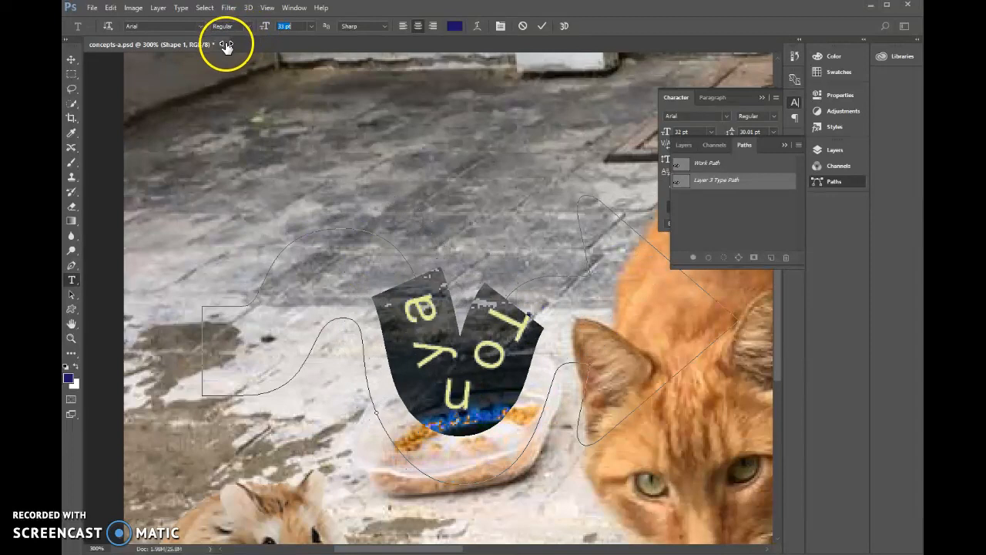
pyautogui.click(543, 27)
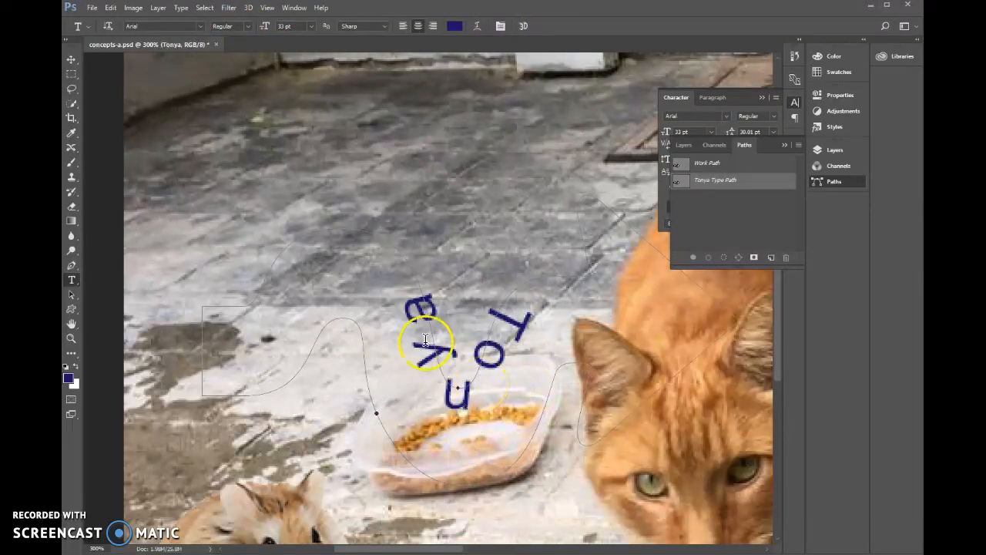
# Set the baseline shift of the name on the path to 0 pt and commit the edit
pyautogui.click(783, 146)
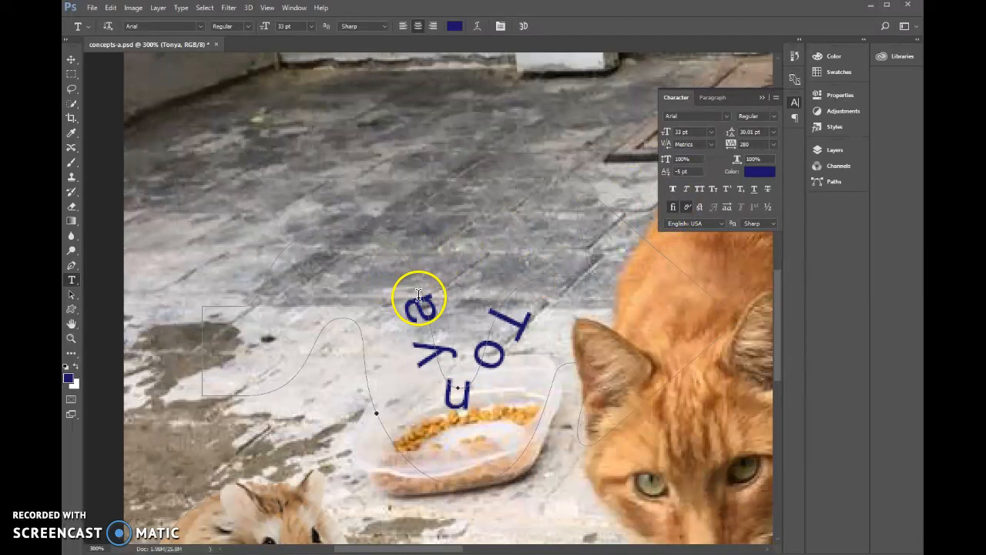
pyautogui.doubleClick(440, 326)
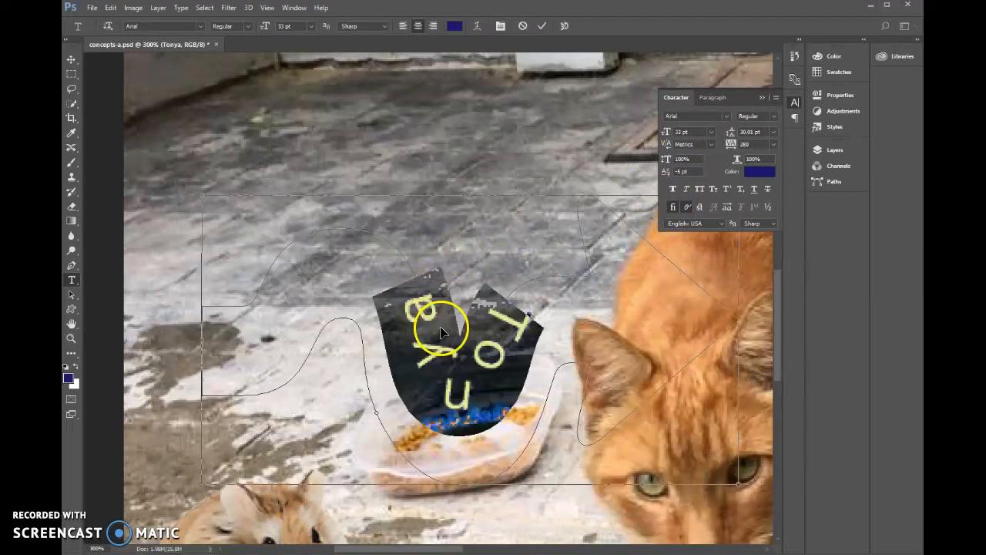
pyautogui.click(665, 174)
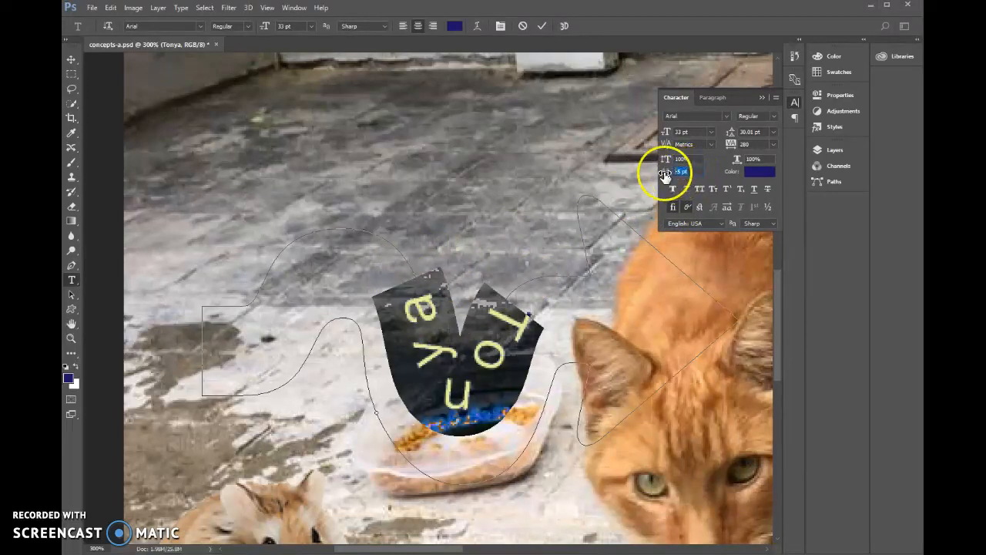
pyautogui.write('0')
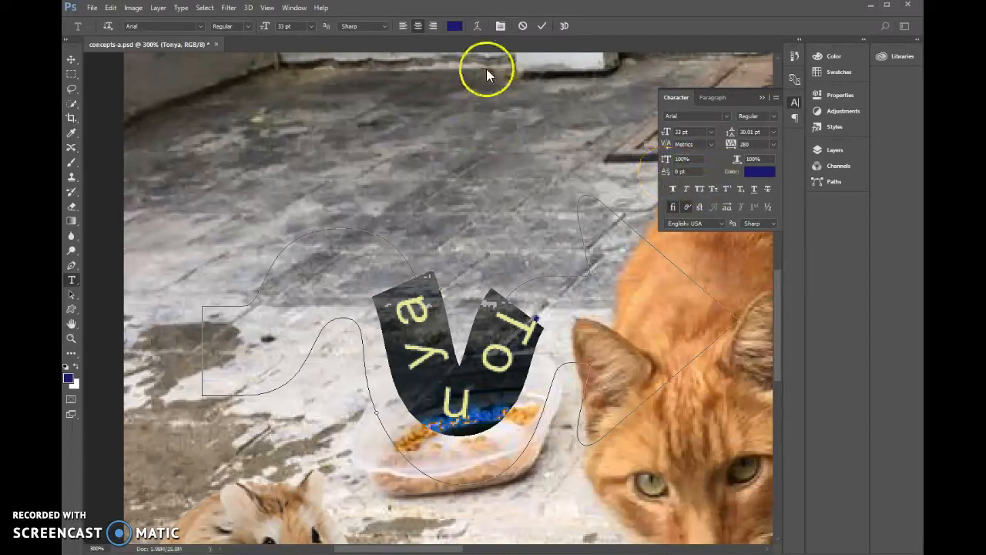
pyautogui.click(541, 28)
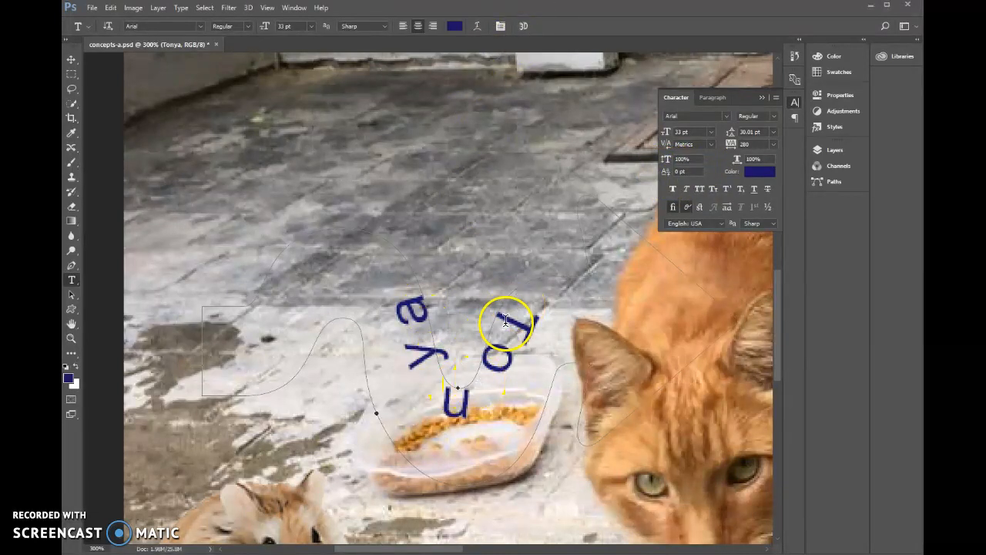
# Slide the name along the path onto the outer side of the arrow's first upper curve
pyautogui.click(72, 298)
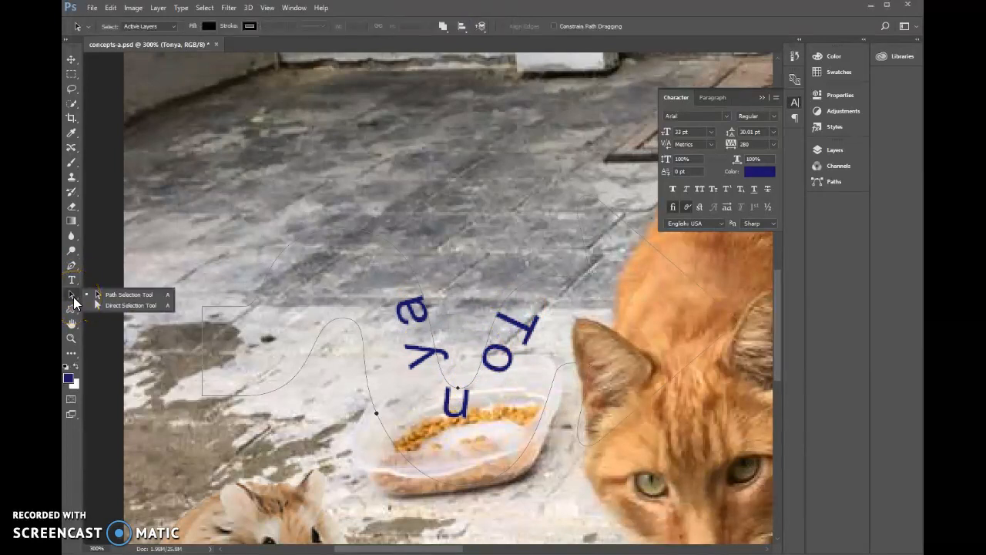
pyautogui.click(127, 305)
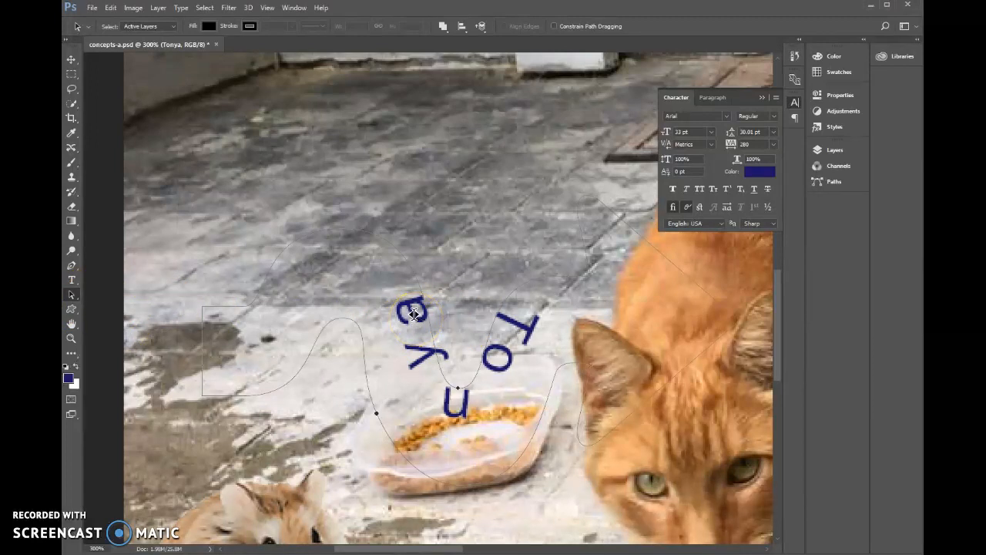
pyautogui.moveTo(413, 301); pyautogui.dragTo(266, 279)
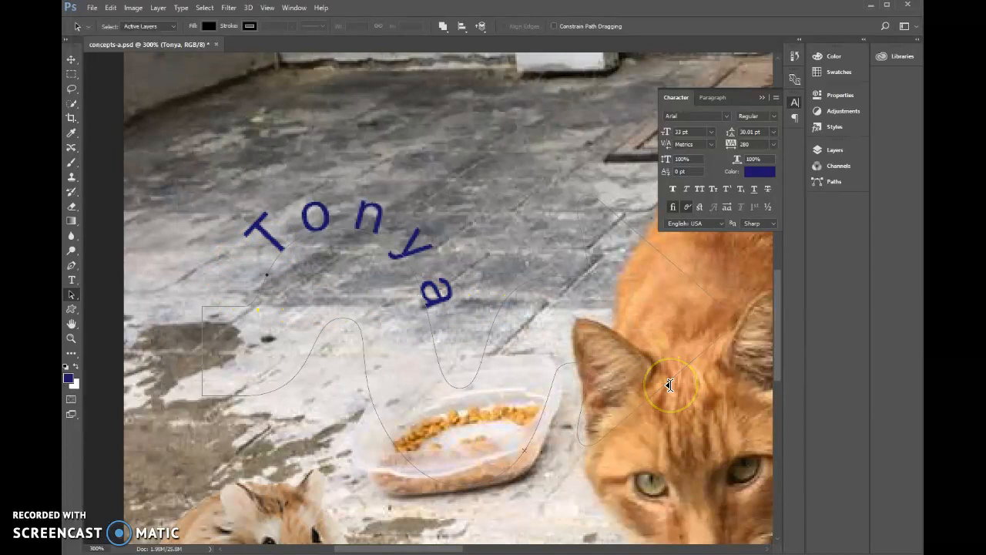
# Left-align the name on the wavy arrow path
pyautogui.click(71, 279)
pyautogui.click(396, 249)
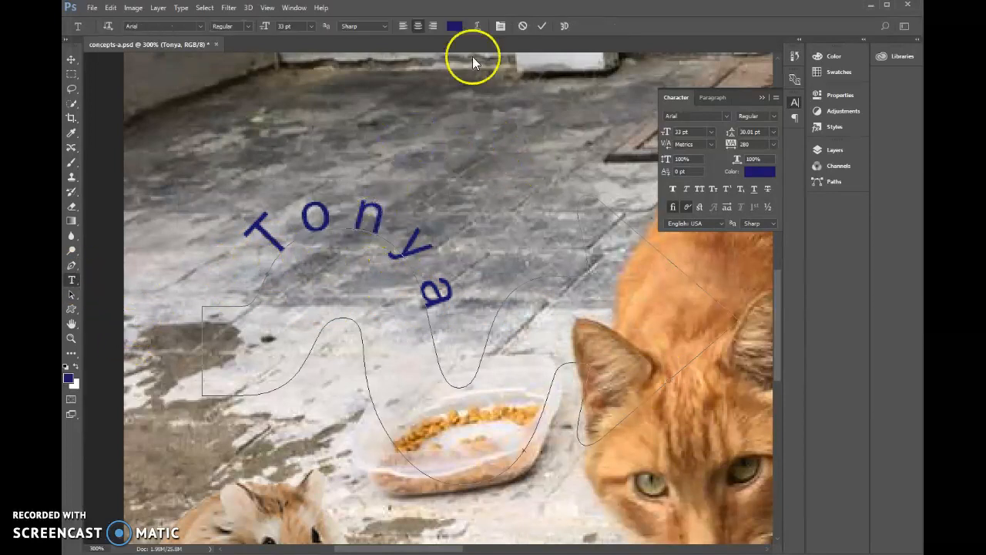
pyautogui.click(401, 27)
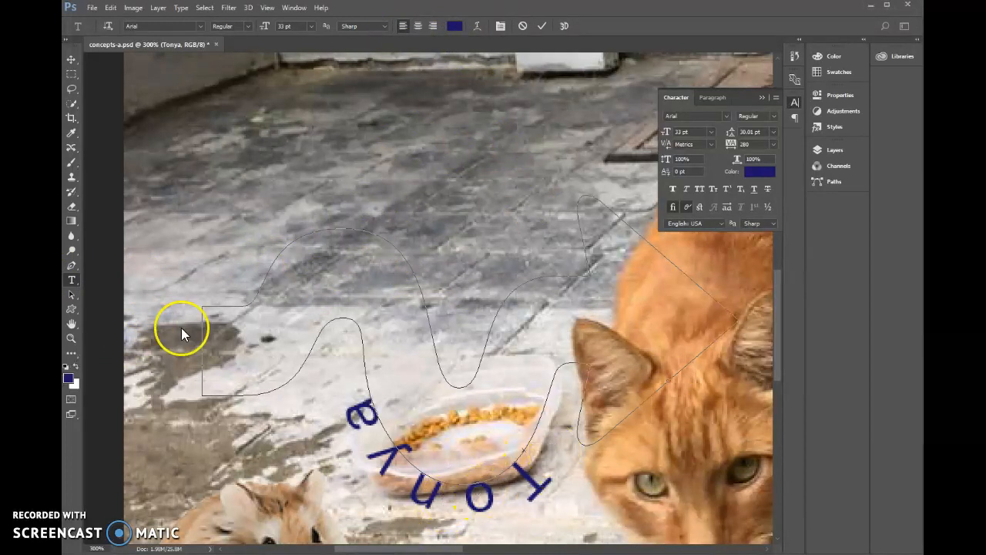
# Reposition the left-aligned name along the path so it runs from the first upper curve down into the dip
pyautogui.click(73, 294)
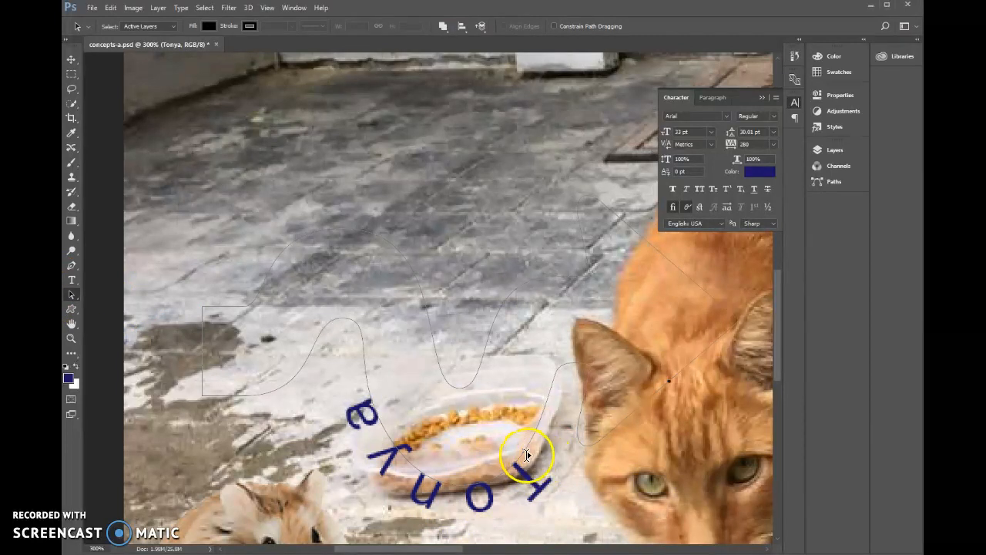
pyautogui.moveTo(538, 460); pyautogui.dragTo(557, 428)
pyautogui.moveTo(557, 427); pyautogui.dragTo(410, 446)
pyautogui.moveTo(285, 410); pyautogui.dragTo(313, 215)
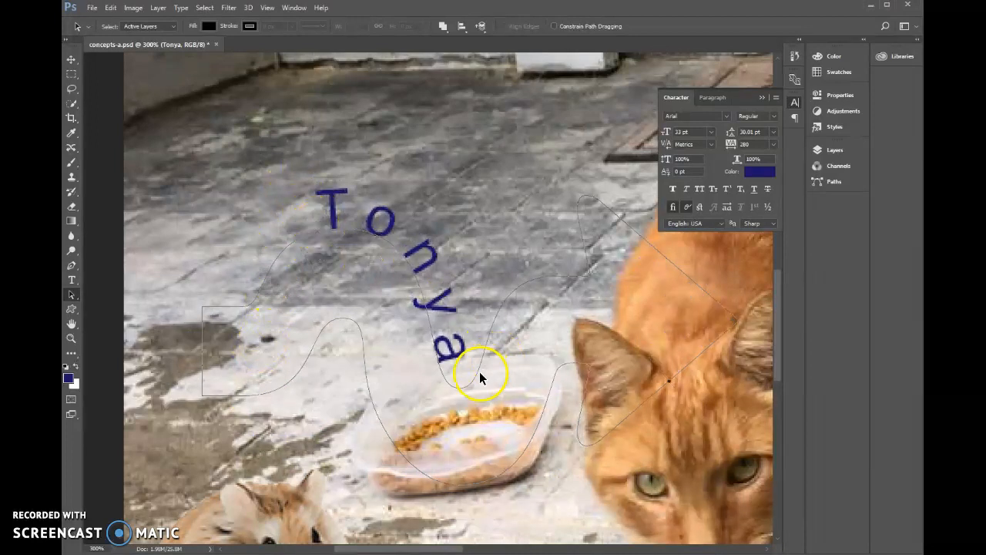
pyautogui.moveTo(482, 378); pyautogui.dragTo(447, 308)
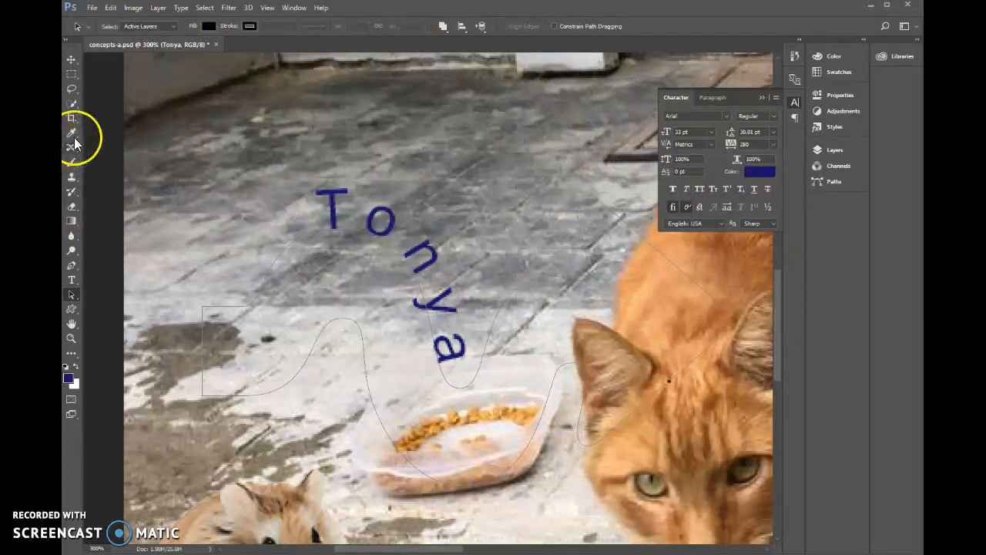
# Try to draw a five-point zigzag path with the Pen tool above the name while the Shape 1 layer is selected
pyautogui.click(835, 153)
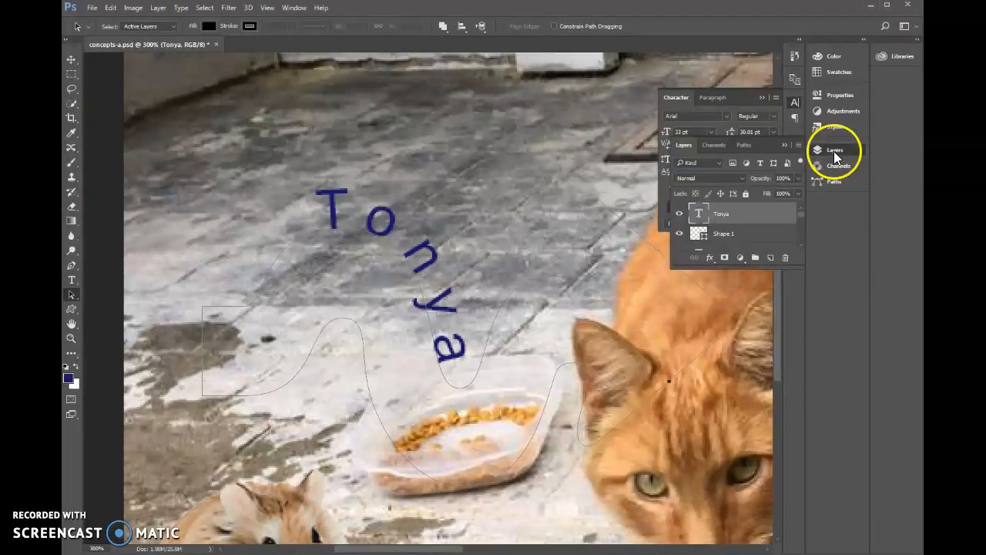
pyautogui.click(754, 235)
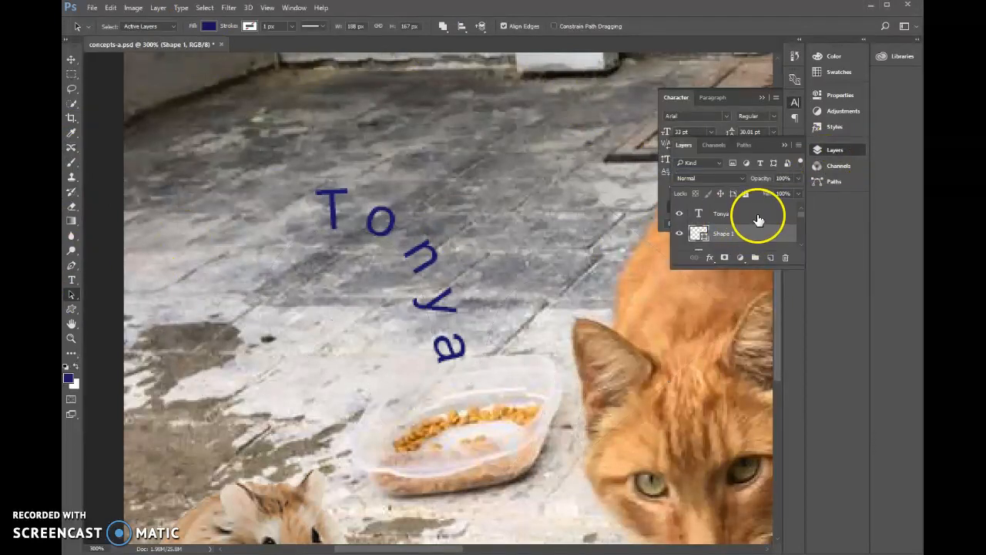
pyautogui.click(72, 266)
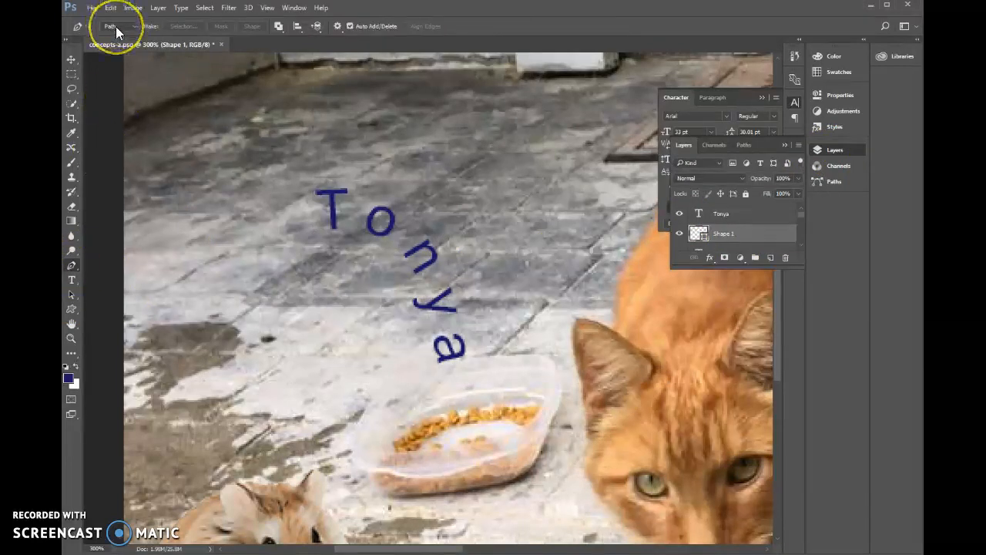
pyautogui.click(209, 161)
pyautogui.click(293, 132)
pyautogui.click(344, 161)
pyautogui.click(434, 137)
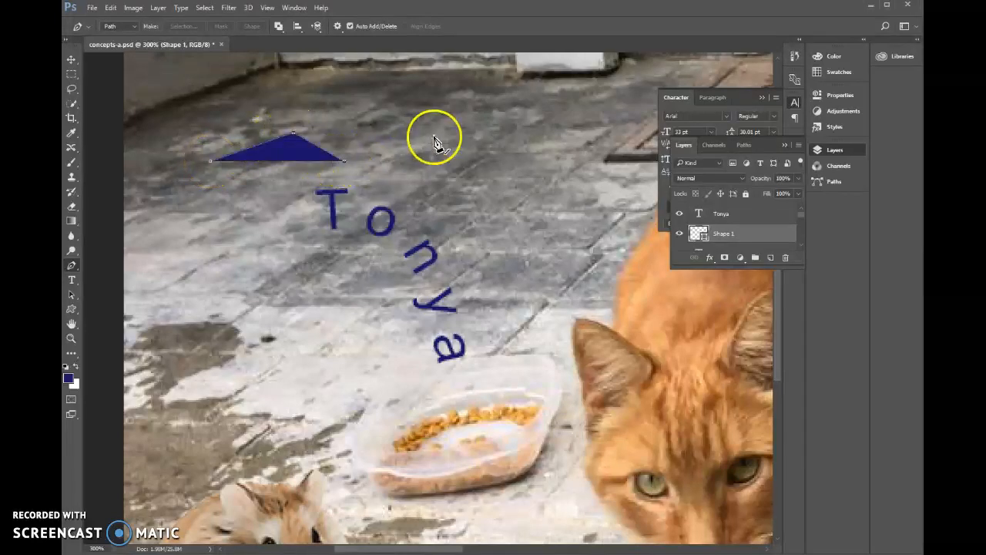
pyautogui.click(489, 164)
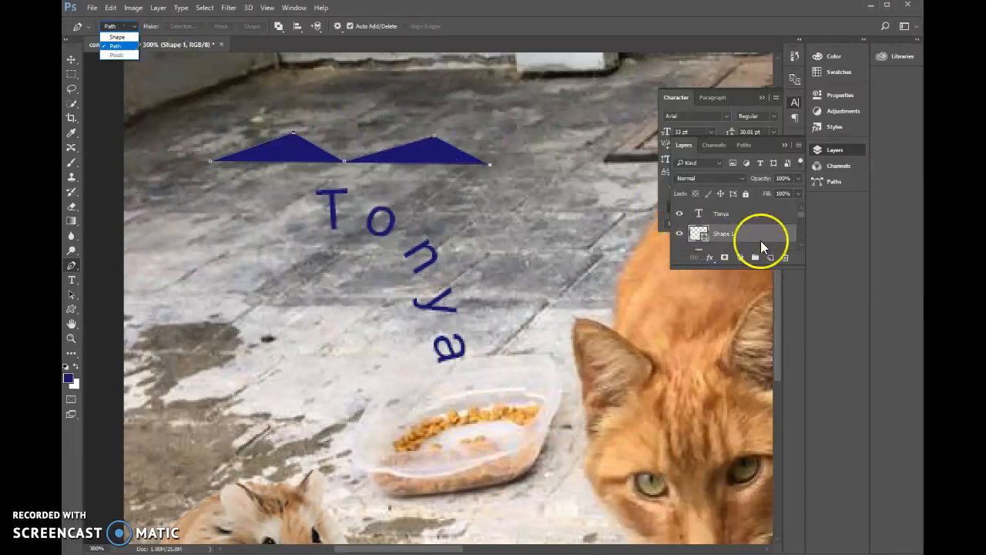
pyautogui.click(801, 217)
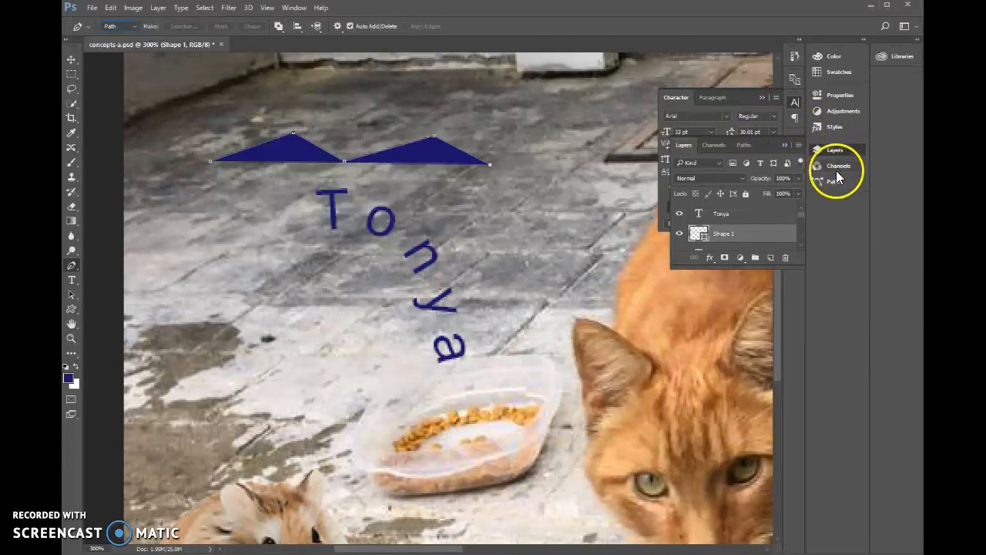
# Step back in the history to the state before the zigzag was drawn
pyautogui.click(294, 8)
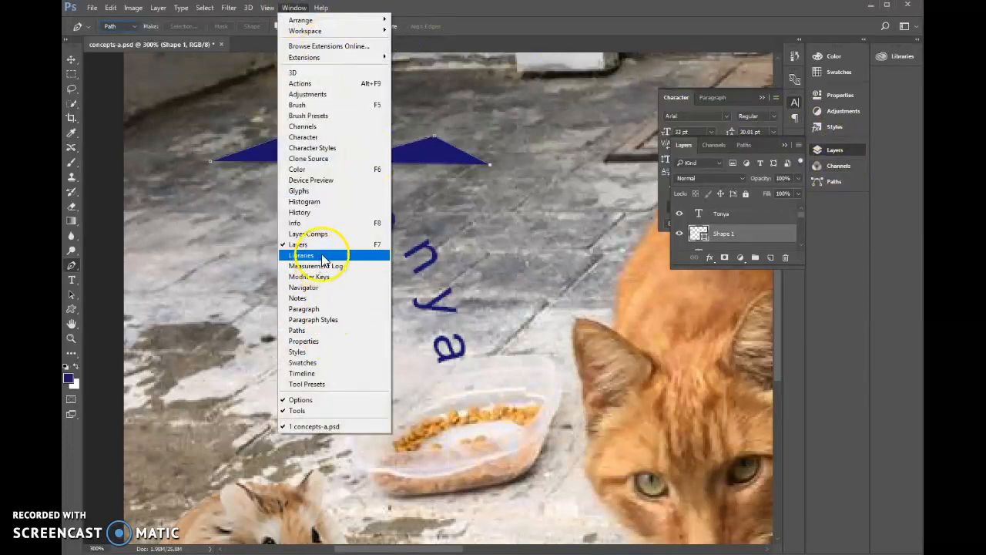
pyautogui.click(301, 212)
pyautogui.scroll(3, 780, 92)
pyautogui.click(736, 88)
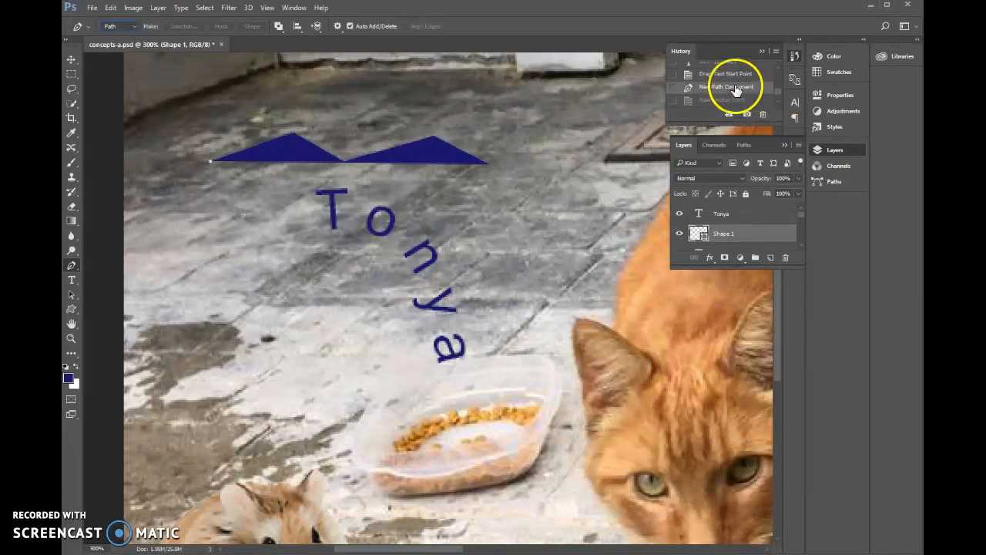
pyautogui.click(725, 75)
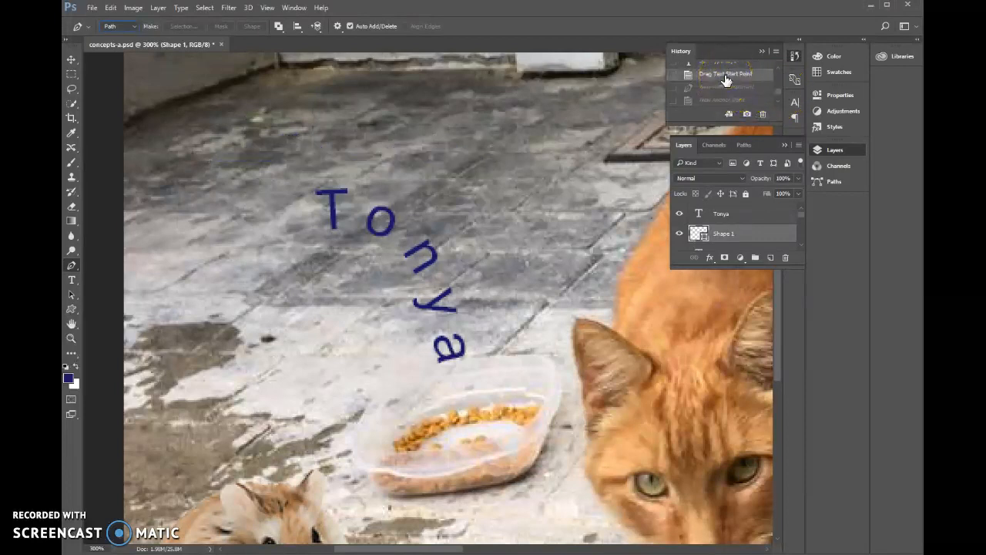
# Select Layer 1 and draw an open zigzag path with five anchor points across the pavement above the name
pyautogui.moveTo(800, 215); pyautogui.dragTo(800, 222)
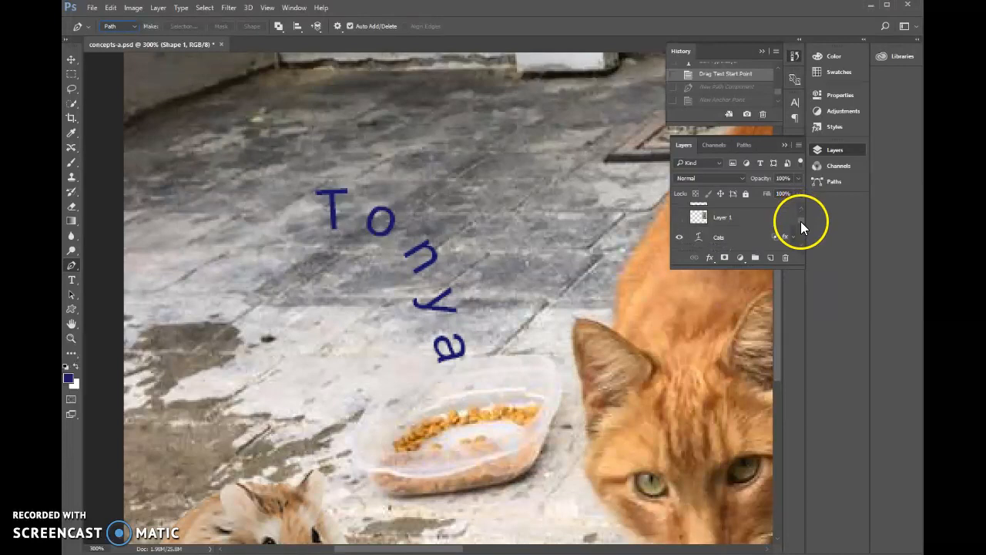
pyautogui.click(736, 219)
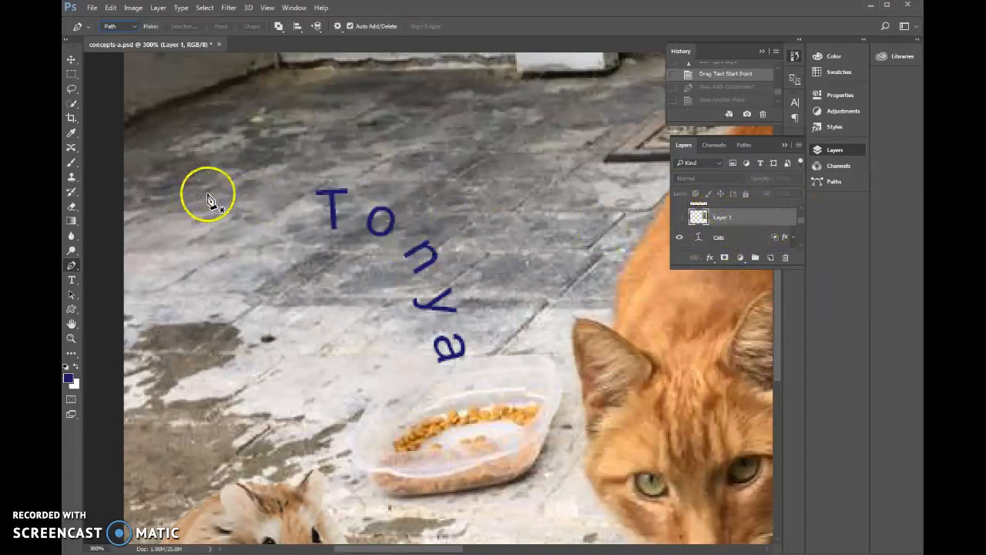
pyautogui.click(200, 155)
pyautogui.click(275, 108)
pyautogui.click(352, 144)
pyautogui.click(447, 120)
pyautogui.click(532, 156)
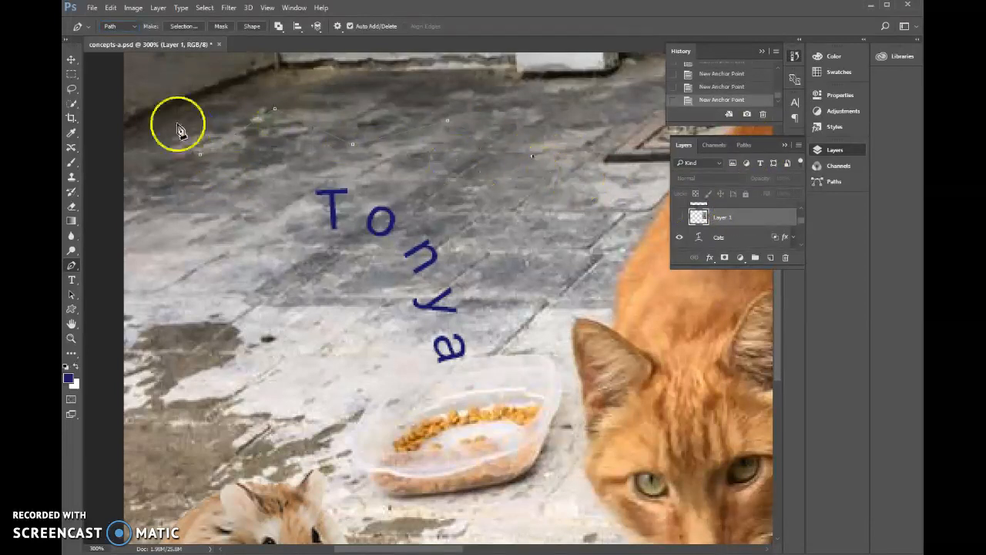
# Enter the first name as text along the zigzag path and commit it
pyautogui.click(72, 283)
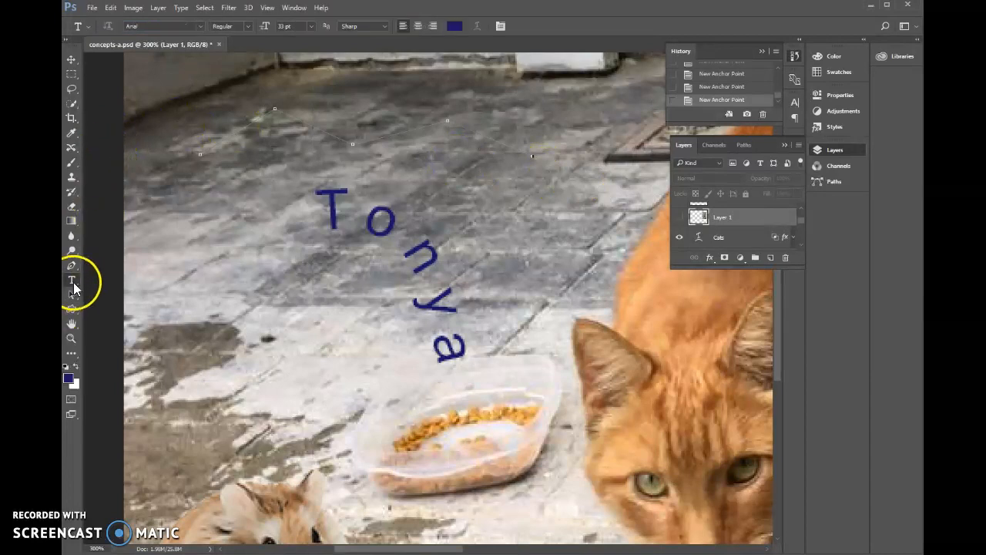
pyautogui.click(222, 141)
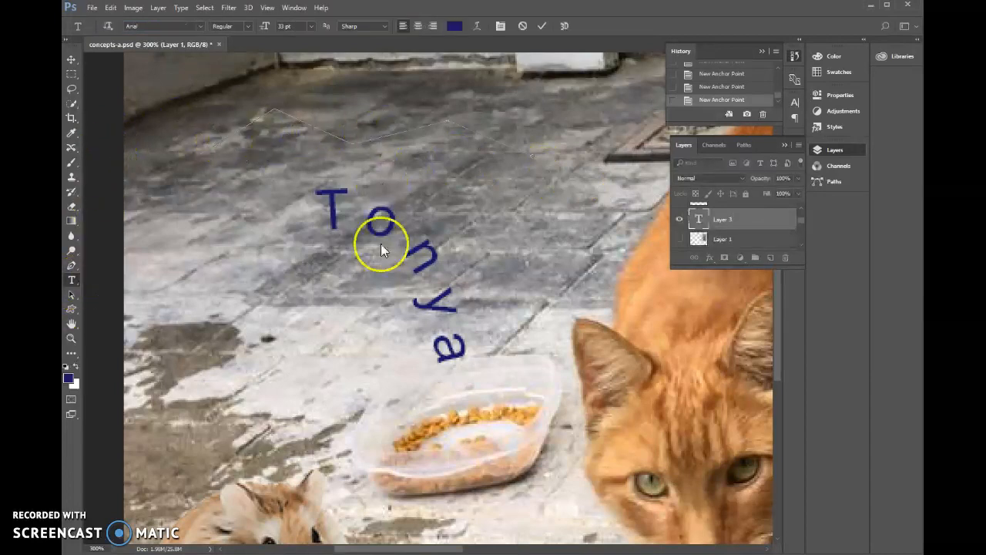
pyautogui.write('Tonya')
pyautogui.moveTo(402, 553)
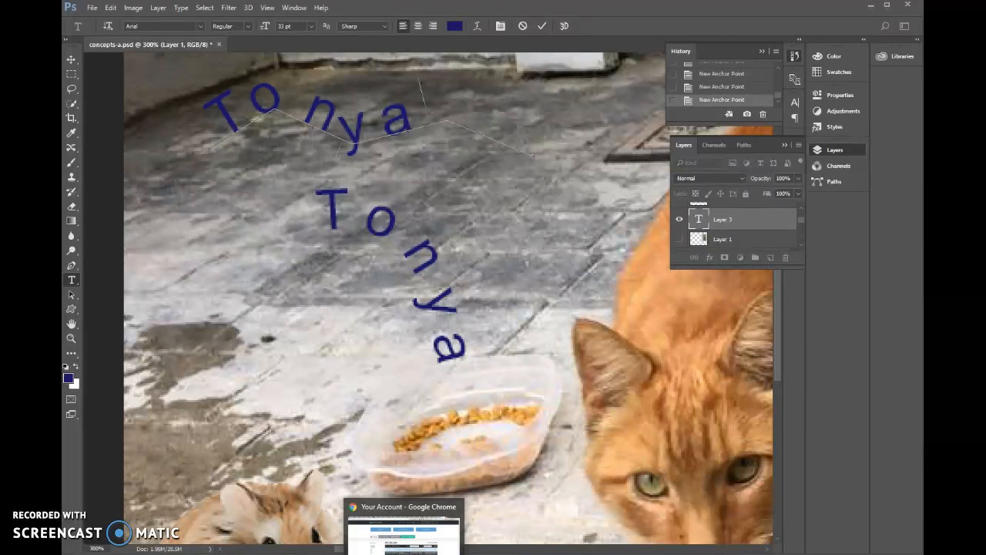
pyautogui.click(542, 25)
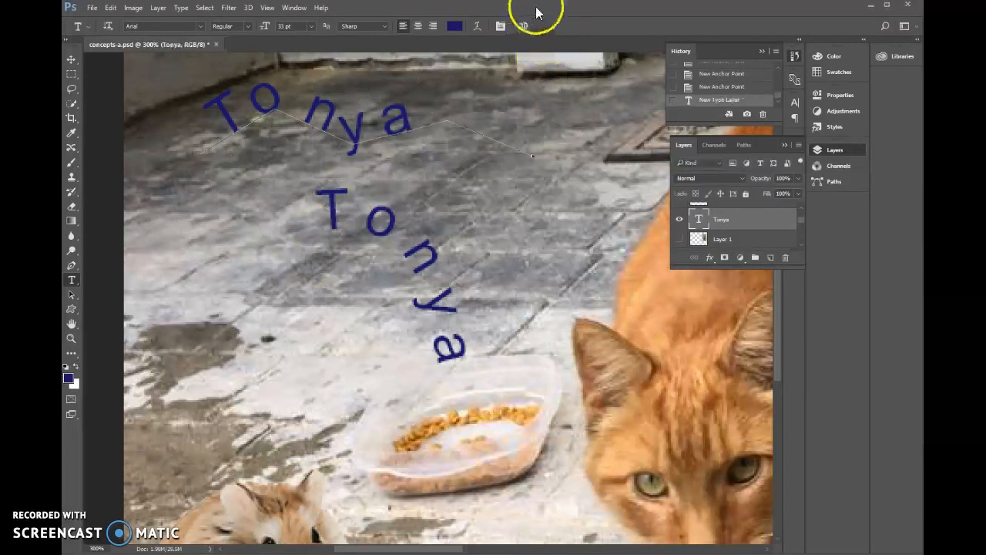
# With the paths list shown, draw an arched two-point work path on the pavement between the hamster and the vertical name
pyautogui.click(745, 146)
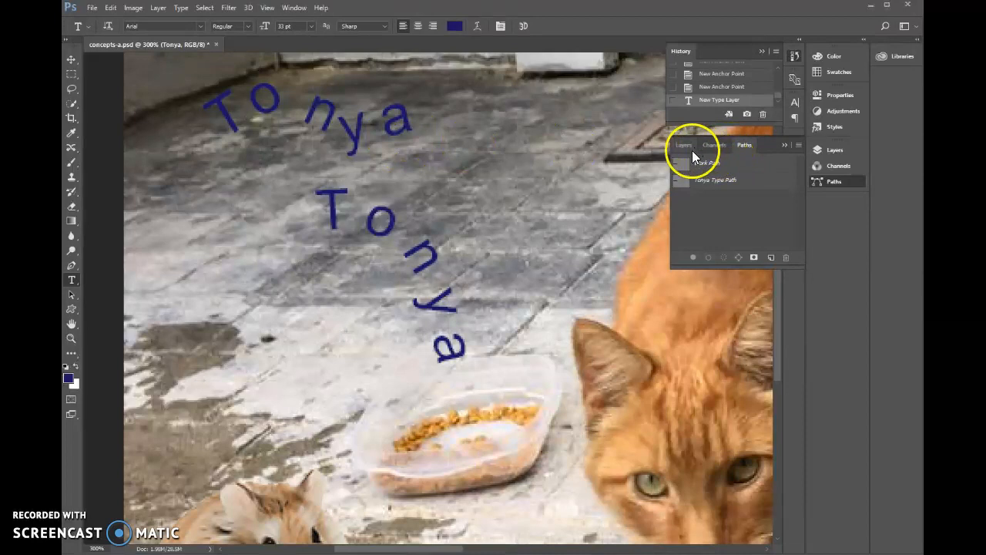
pyautogui.click(72, 265)
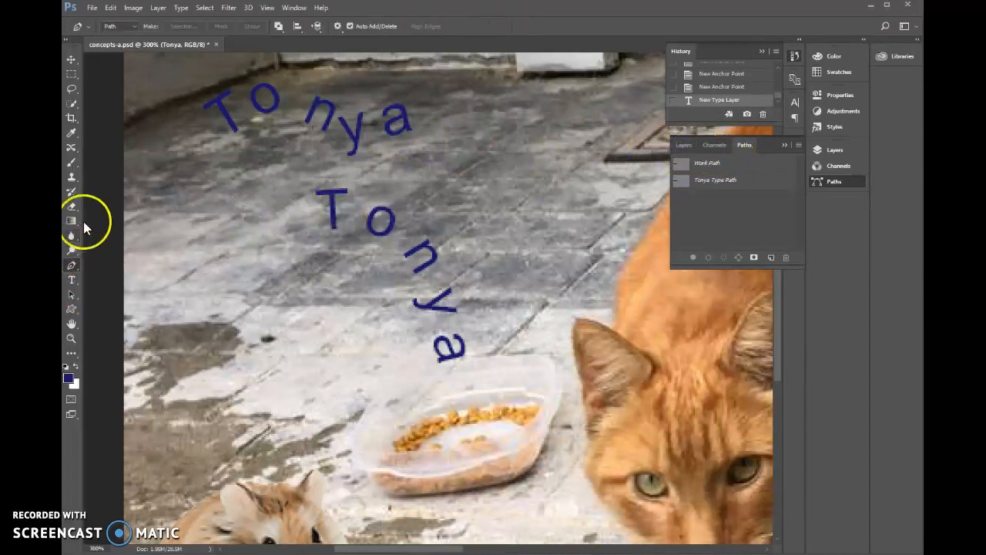
pyautogui.click(201, 382)
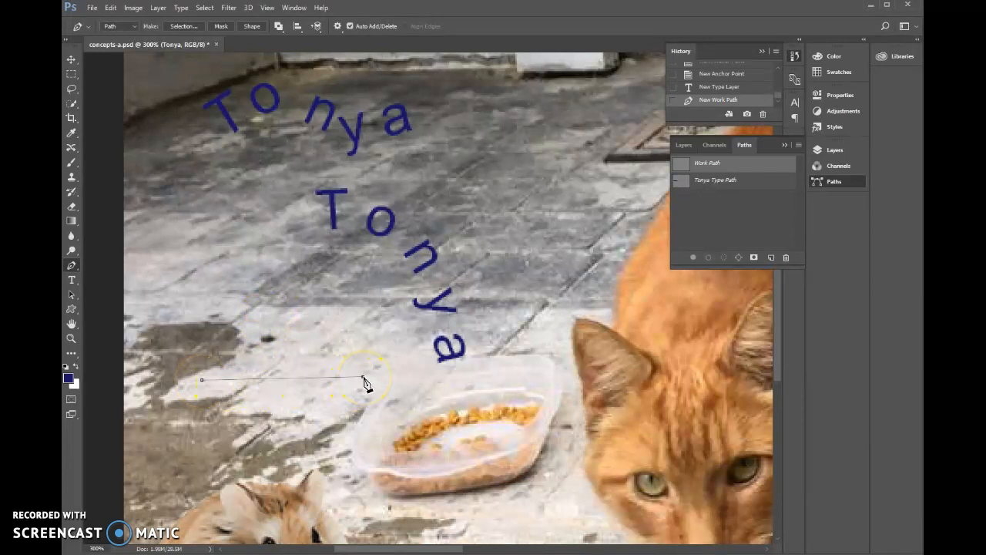
pyautogui.moveTo(367, 390); pyautogui.dragTo(449, 454)
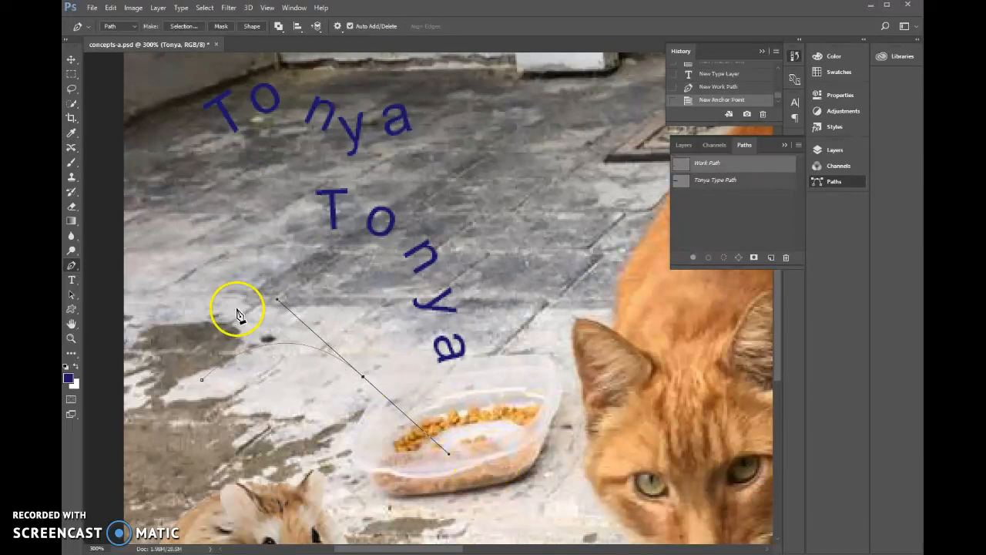
# Enter the first name as text along the arched path
pyautogui.click(71, 282)
pyautogui.click(222, 371)
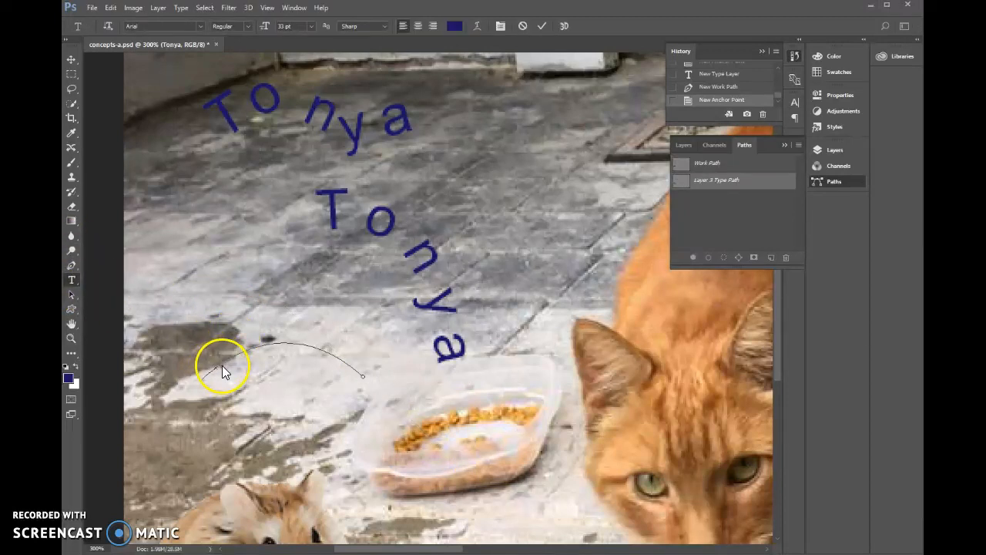
pyautogui.write('Ton')
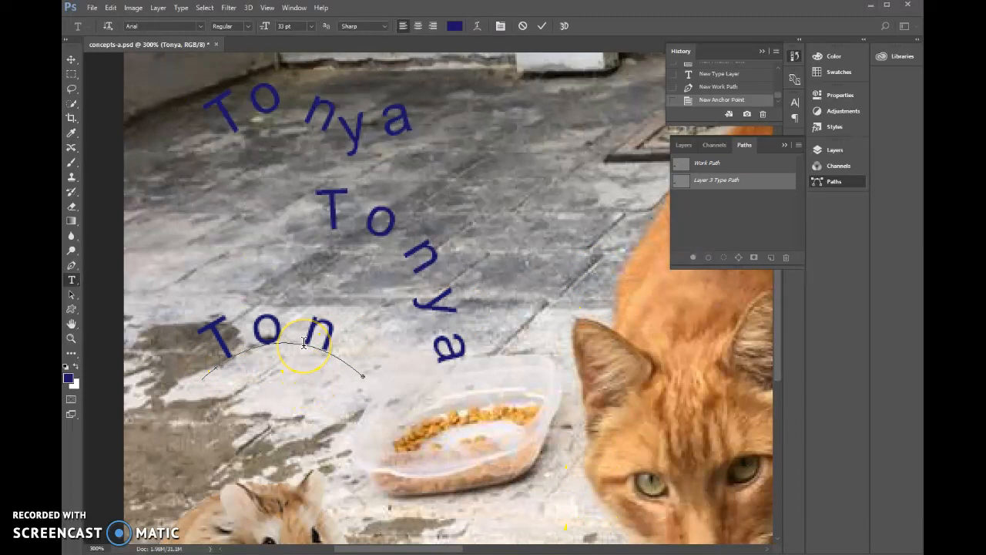
# Set the tracking of the whole name on the arch to -100 and commit the edit
pyautogui.hotkey('ctrl', 'a')
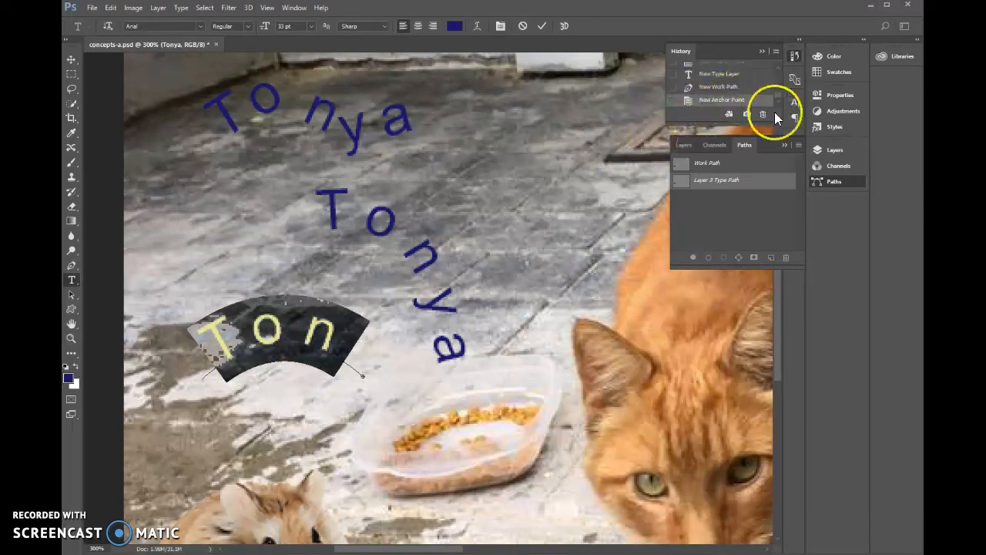
pyautogui.click(501, 26)
pyautogui.moveTo(734, 149); pyautogui.dragTo(721, 150)
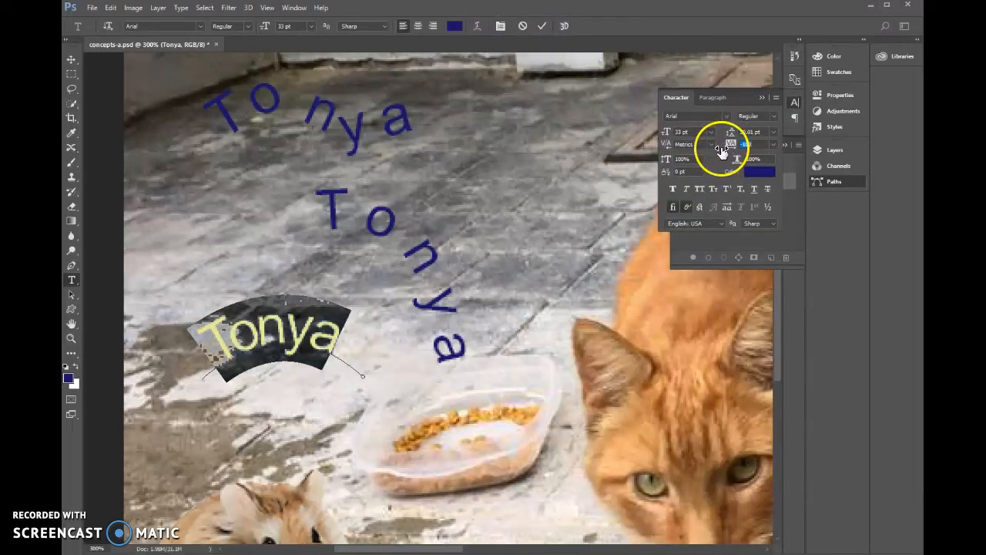
pyautogui.click(542, 27)
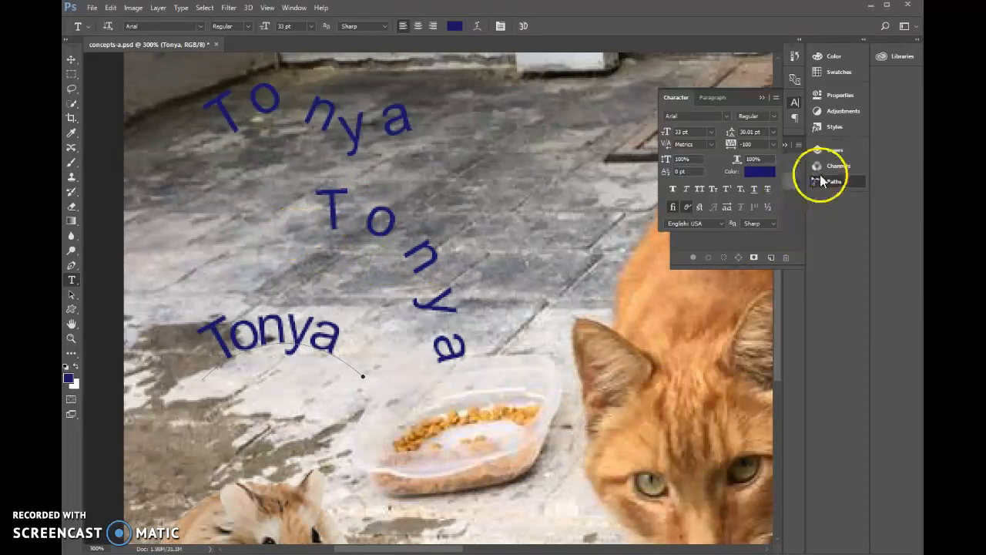
# Enlarge the layer list, add a new layer at the top of the stack and name it "brush path"
pyautogui.click(830, 154)
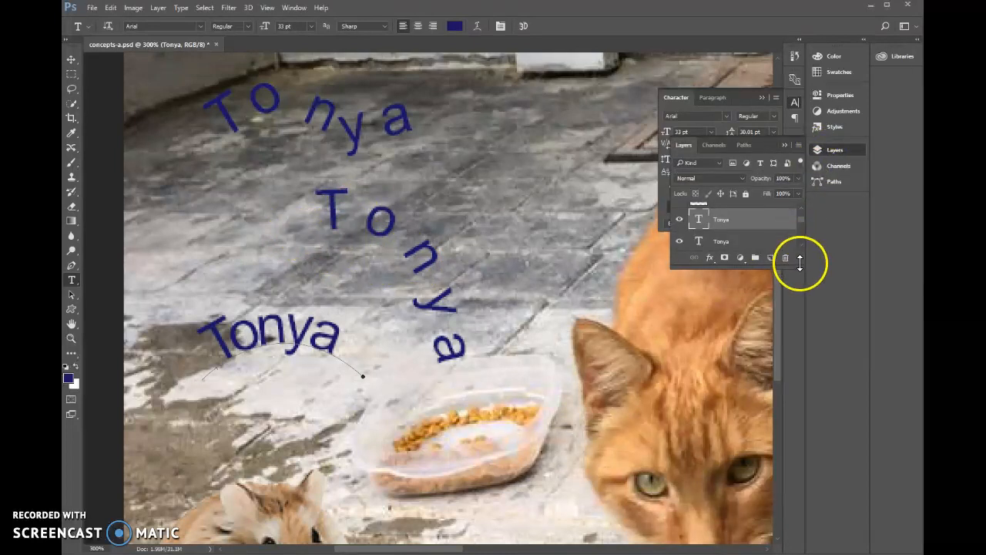
pyautogui.moveTo(802, 267); pyautogui.dragTo(803, 505)
pyautogui.moveTo(799, 399); pyautogui.dragTo(799, 314)
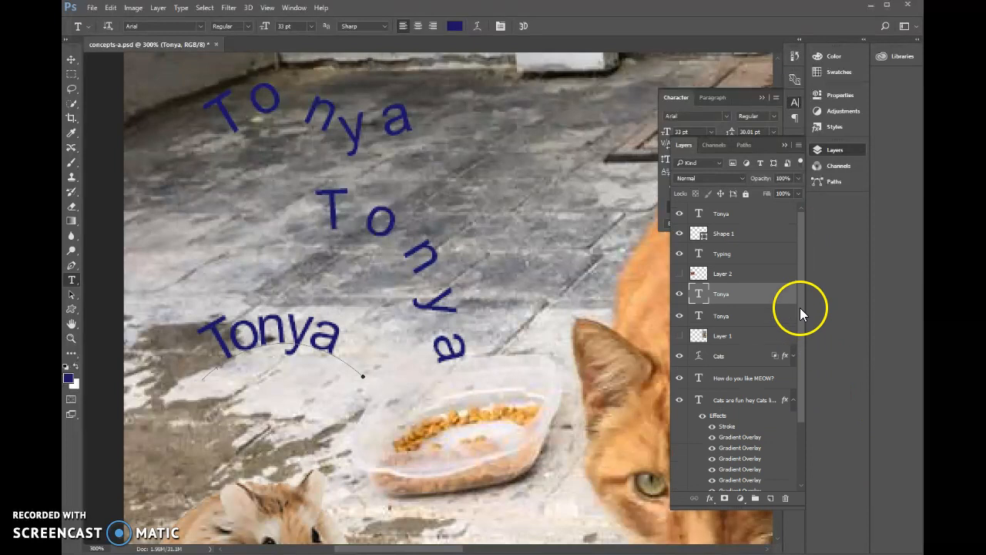
pyautogui.click(741, 216)
pyautogui.click(771, 500)
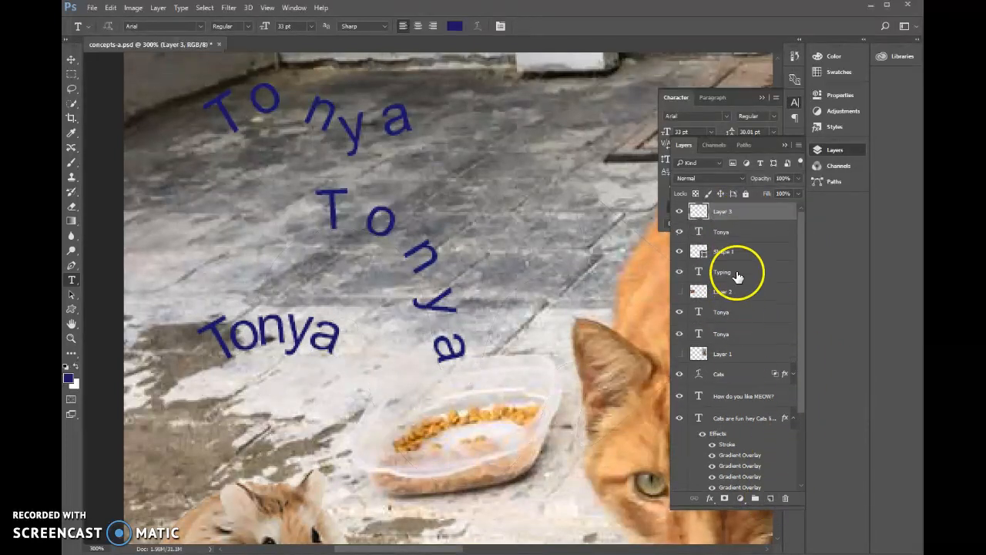
pyautogui.doubleClick(728, 212)
pyautogui.write('brush')
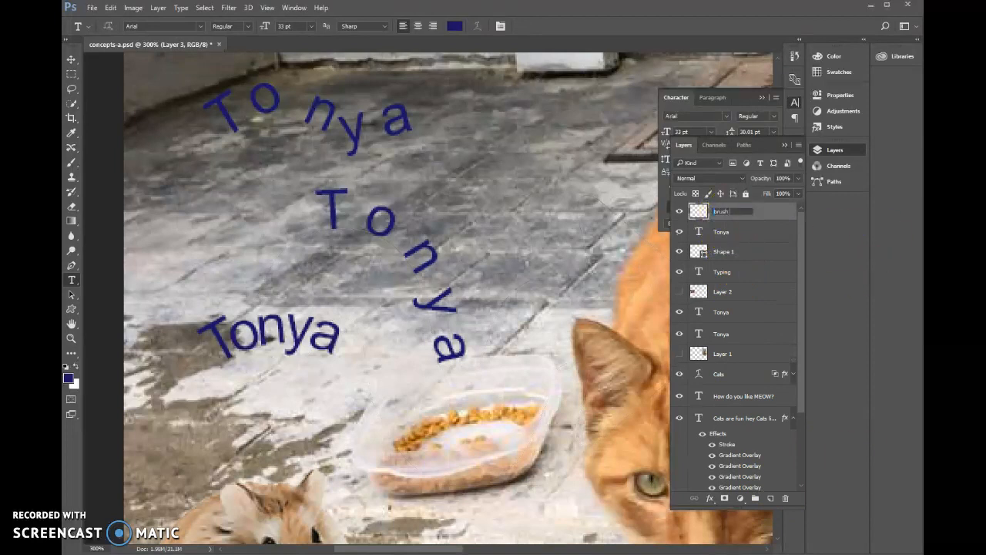
pyautogui.write(' path')
pyautogui.press('Return')
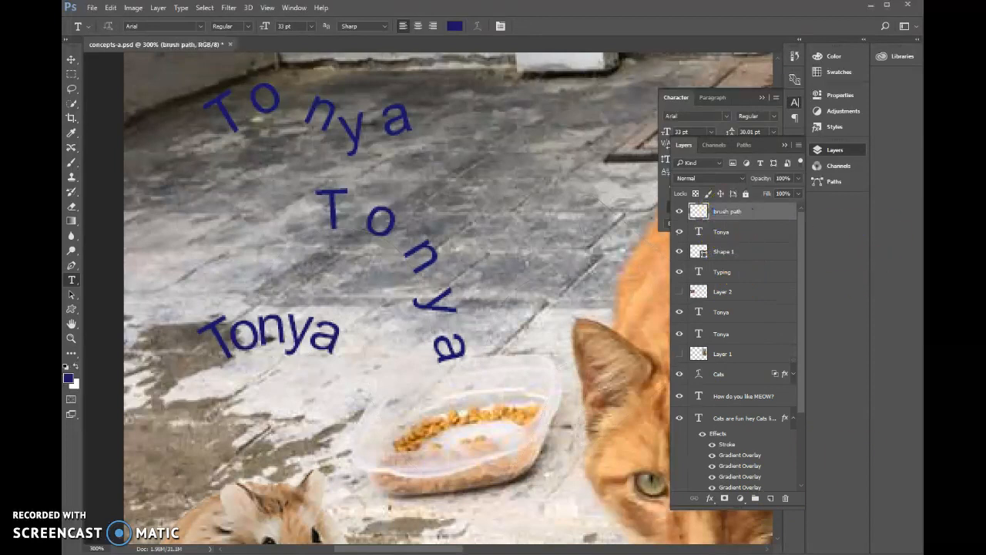
# Paint a wavy dark blue stroke on the brush path layer with a hard round brush at size 13, rising toward the middle name
pyautogui.click(70, 164)
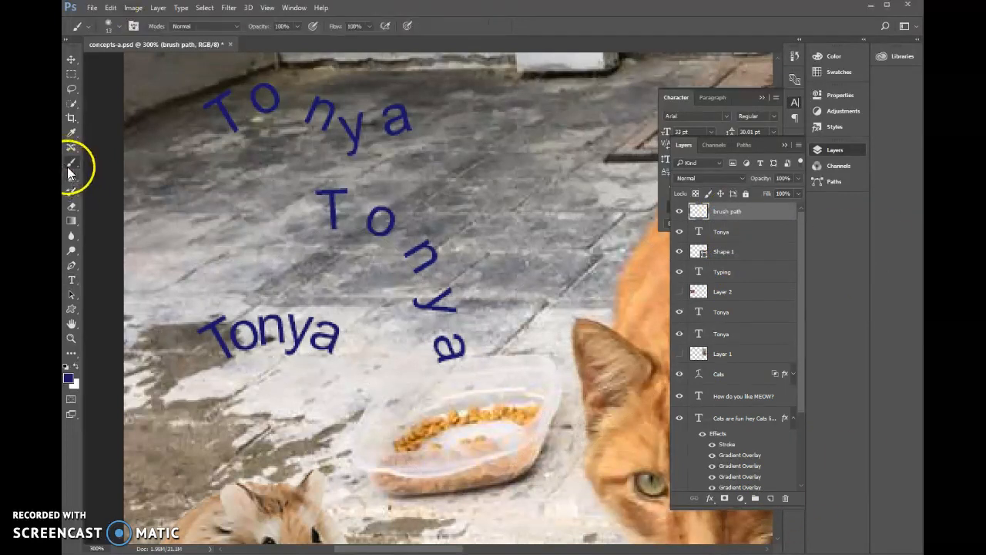
pyautogui.click(108, 33)
pyautogui.doubleClick(137, 136)
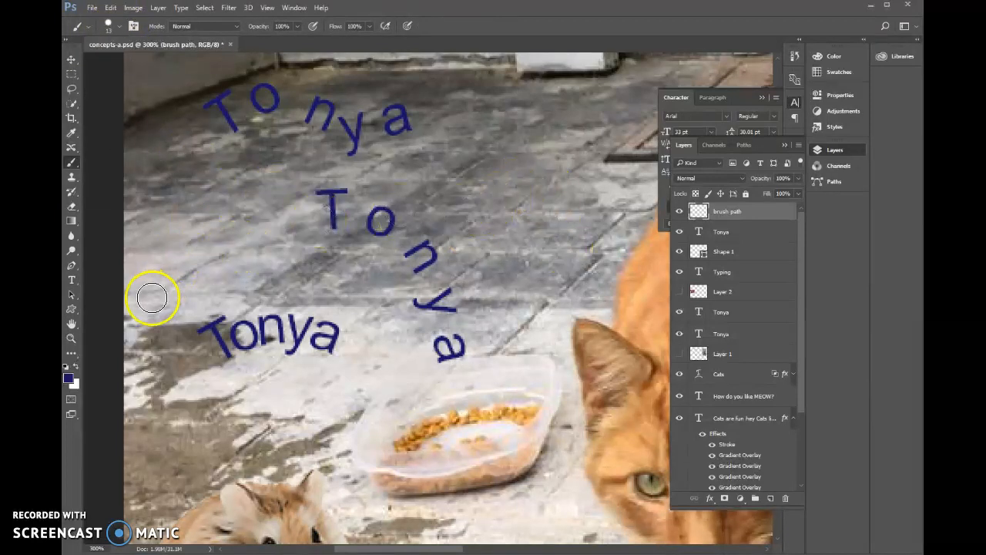
pyautogui.moveTo(156, 340)
pyautogui.mouseDown()
pyautogui.moveTo(164, 309)
pyautogui.moveTo(235, 266)
pyautogui.moveTo(319, 178)
pyautogui.mouseUp()
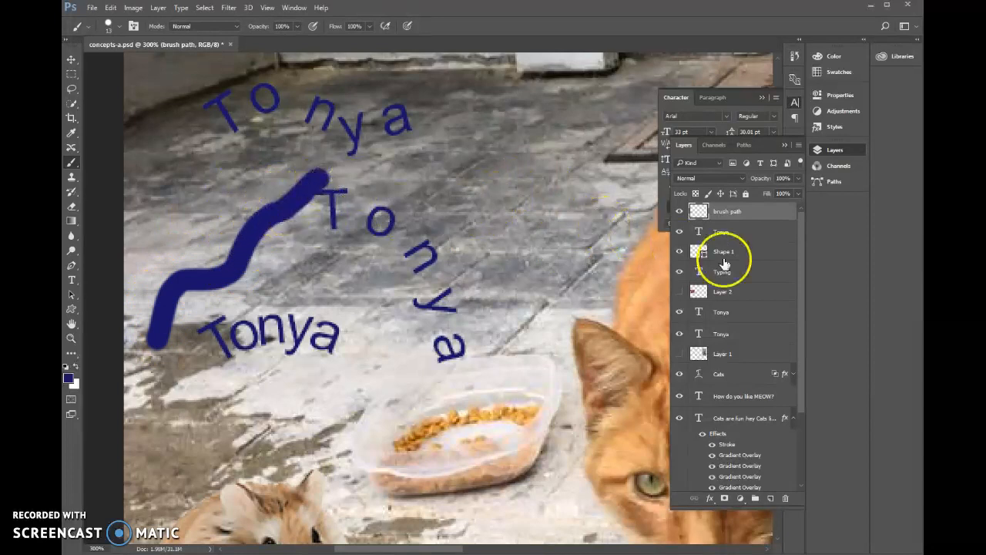
# Hide and show the brush path layer, and check whether the stroke is listed among the paths
pyautogui.click(678, 212)
pyautogui.click(678, 213)
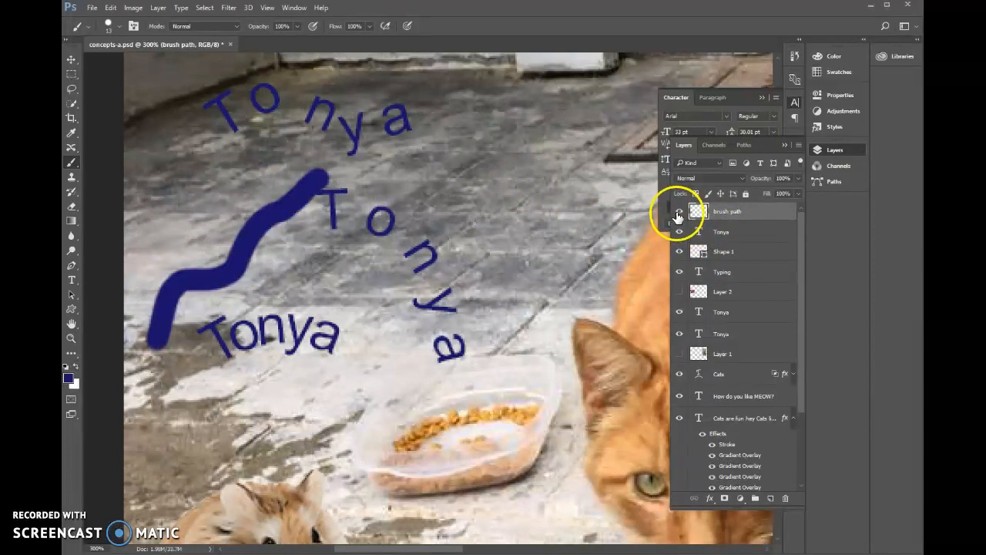
pyautogui.click(743, 145)
pyautogui.click(682, 145)
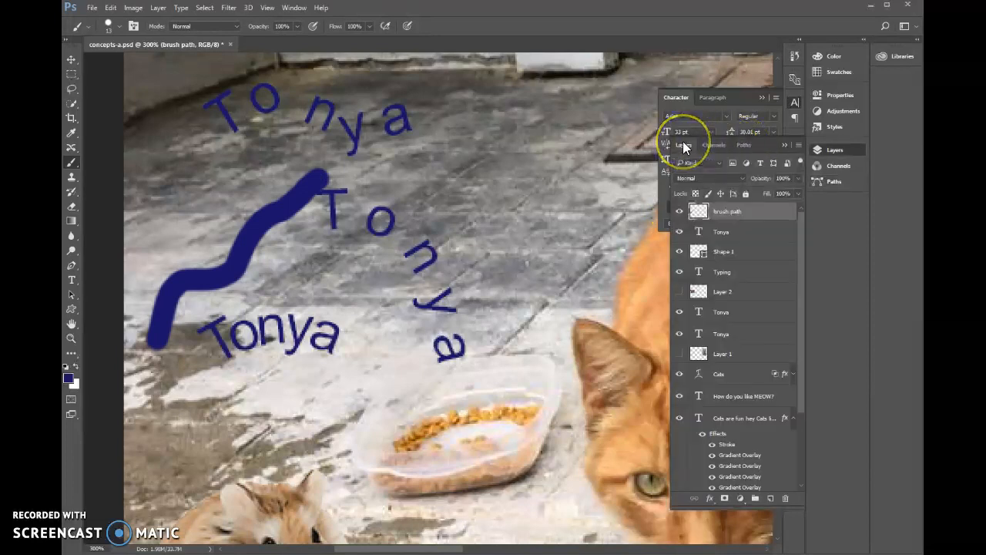
# Load the painted stroke on the brush path layer as a selection, trace along it and clear the selection
pyautogui.click(740, 212)
pyautogui.click(704, 219)
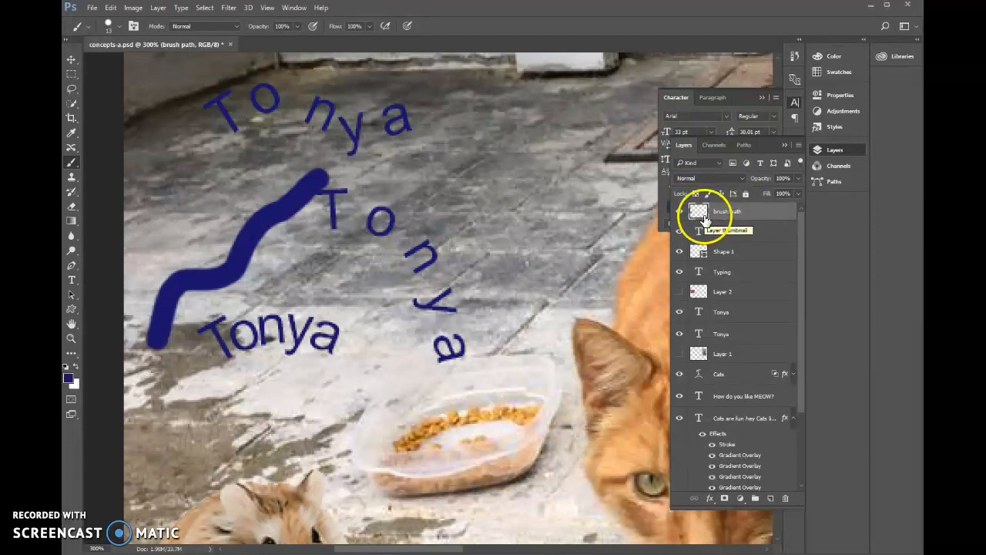
pyautogui.moveTo(702, 219); pyautogui.dragTo(701, 218)
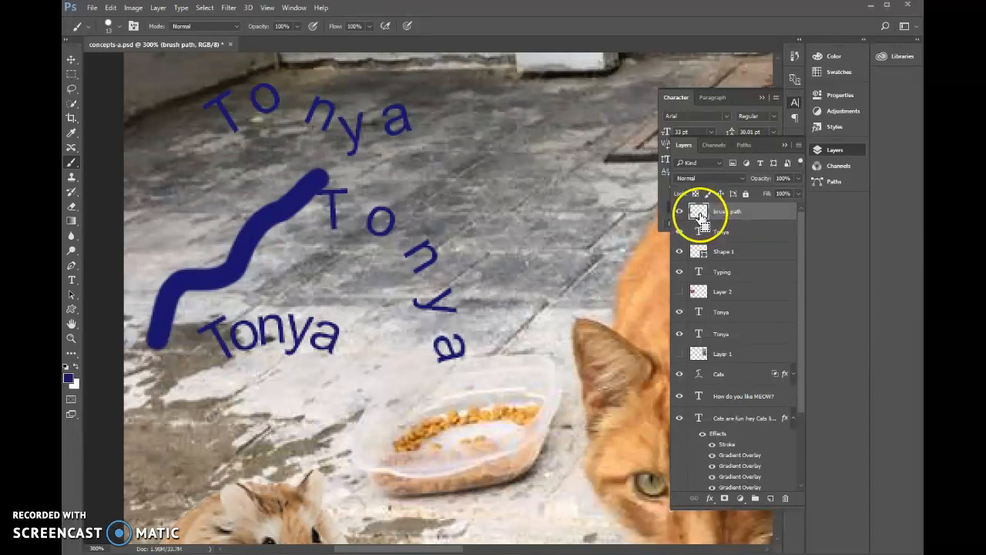
pyautogui.keyDown('ctrl'); pyautogui.click(700, 216); pyautogui.keyUp('ctrl')
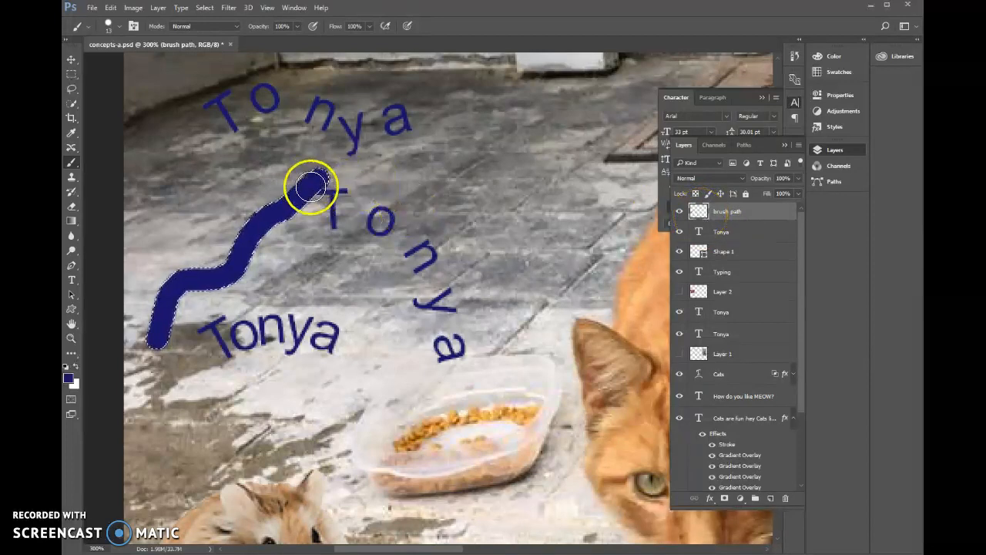
pyautogui.moveTo(169, 276); pyautogui.dragTo(285, 204)
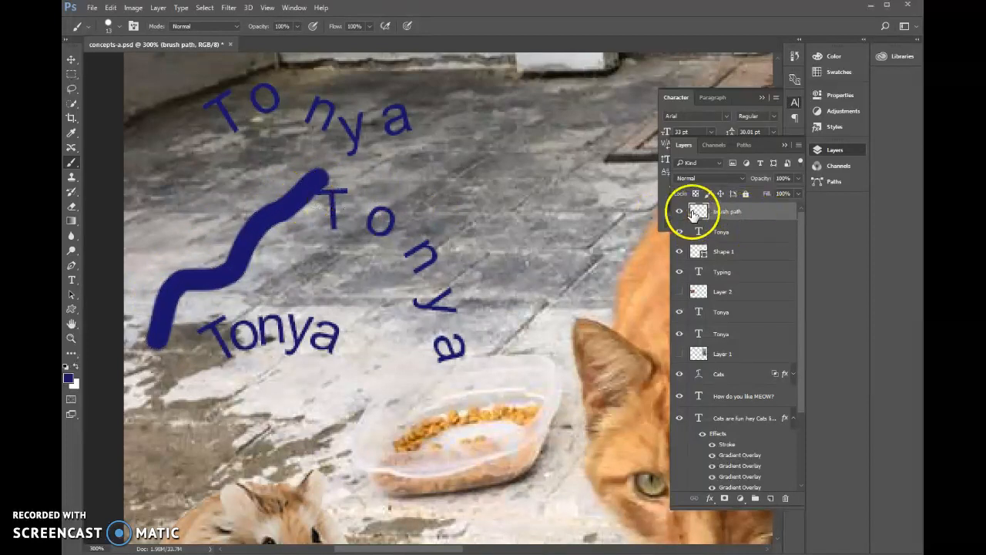
# Load the brush path layer's stroke as a selection and convert that selection into a work path
pyautogui.keyDown('ctrl'); pyautogui.click(697, 215); pyautogui.keyUp('ctrl')
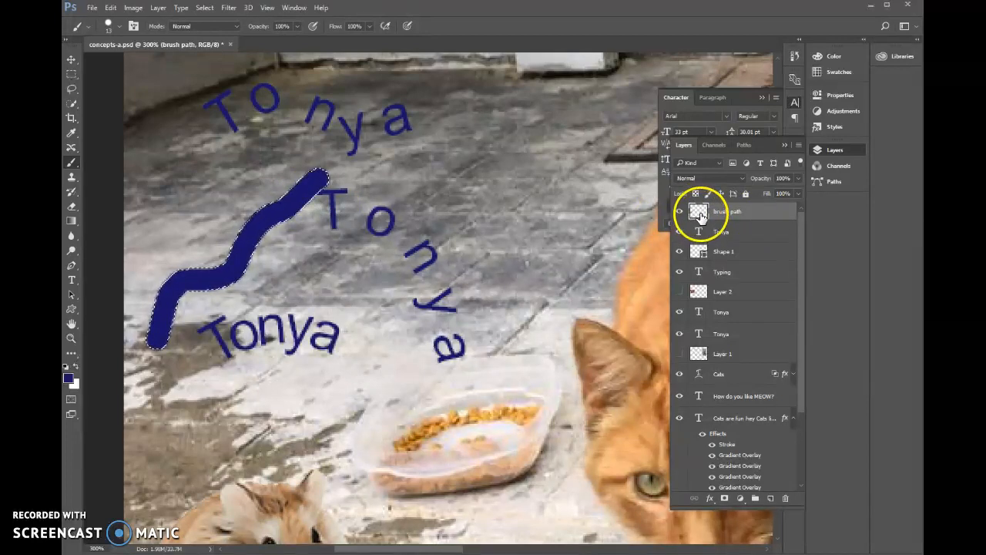
pyautogui.click(701, 216)
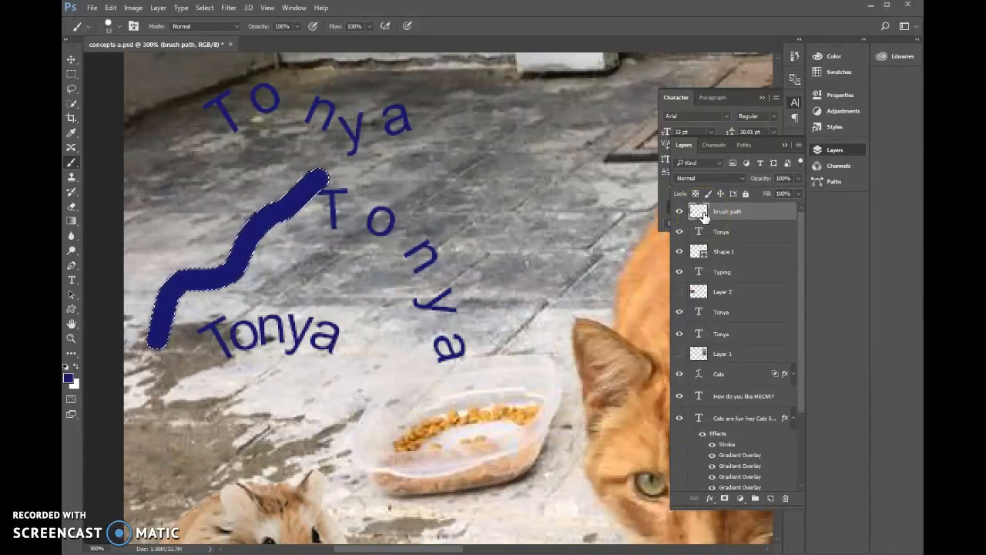
pyautogui.click(747, 147)
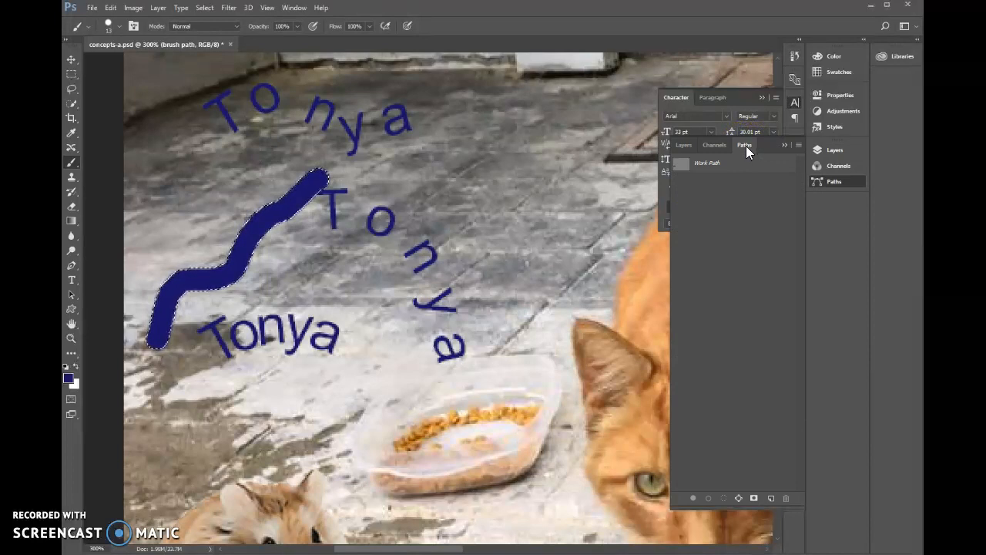
pyautogui.click(739, 499)
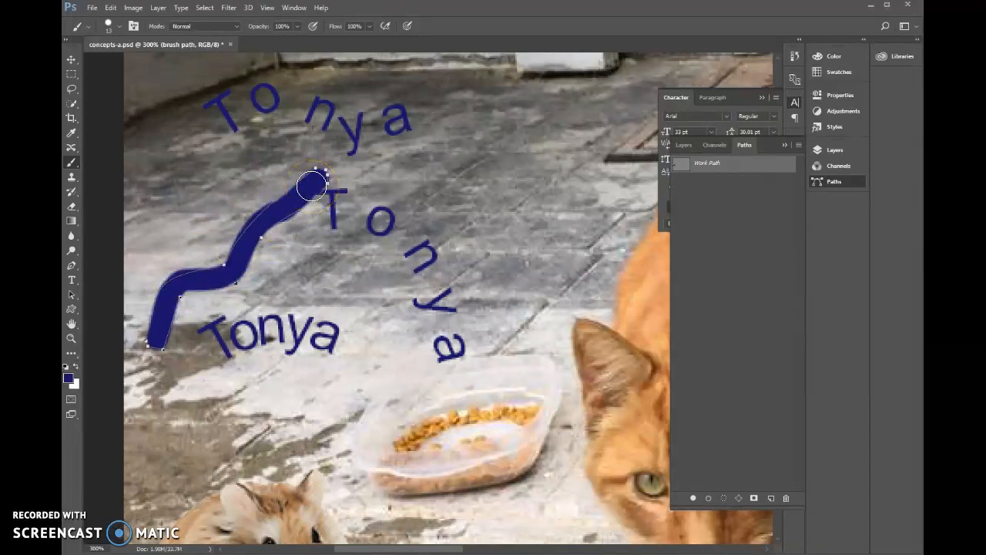
# Place the first name as type along the upper edge of the stroke-shaped path and commit it
pyautogui.click(72, 280)
pyautogui.click(196, 267)
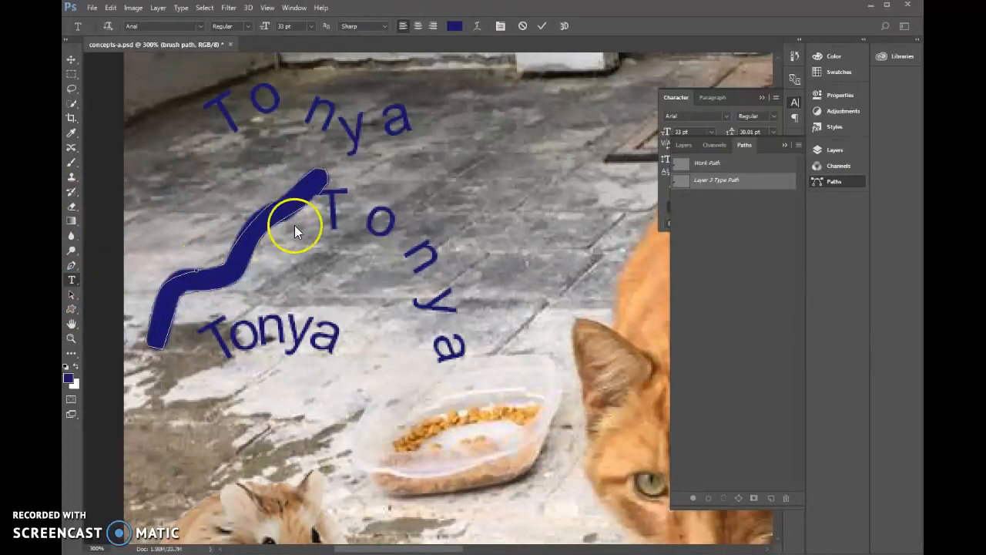
pyautogui.write('Tonya')
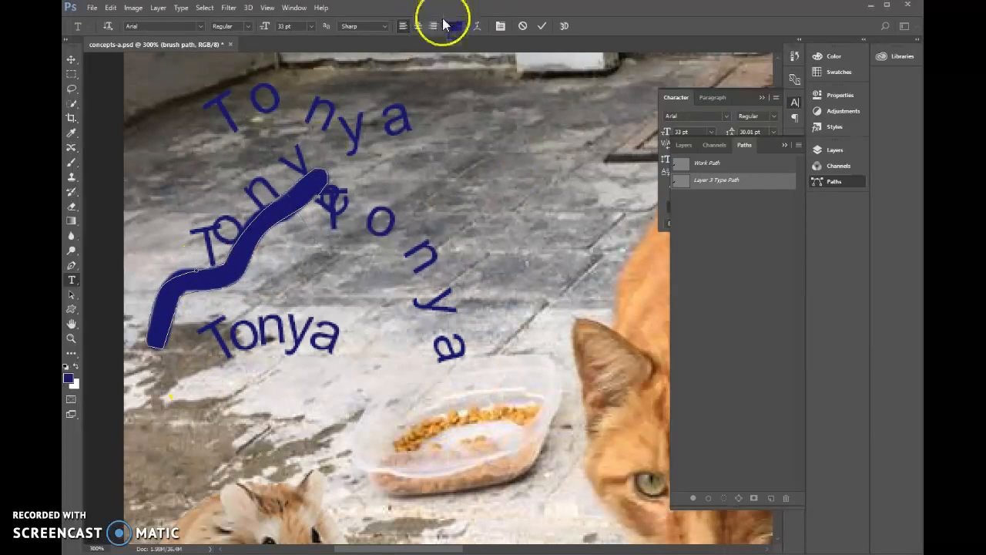
pyautogui.click(544, 27)
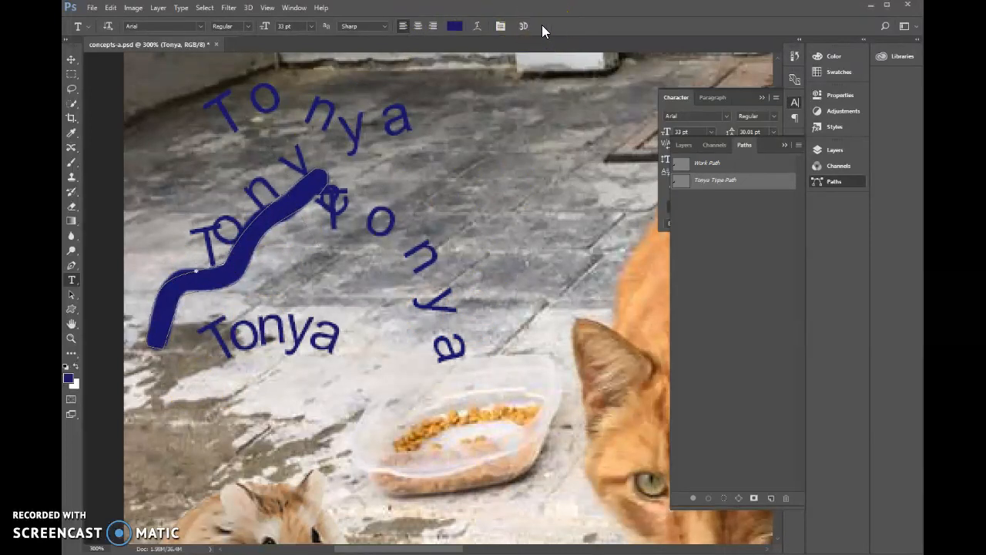
# Hide the brush path layer and slide the new name down along its path toward the image's left edge
pyautogui.click(685, 145)
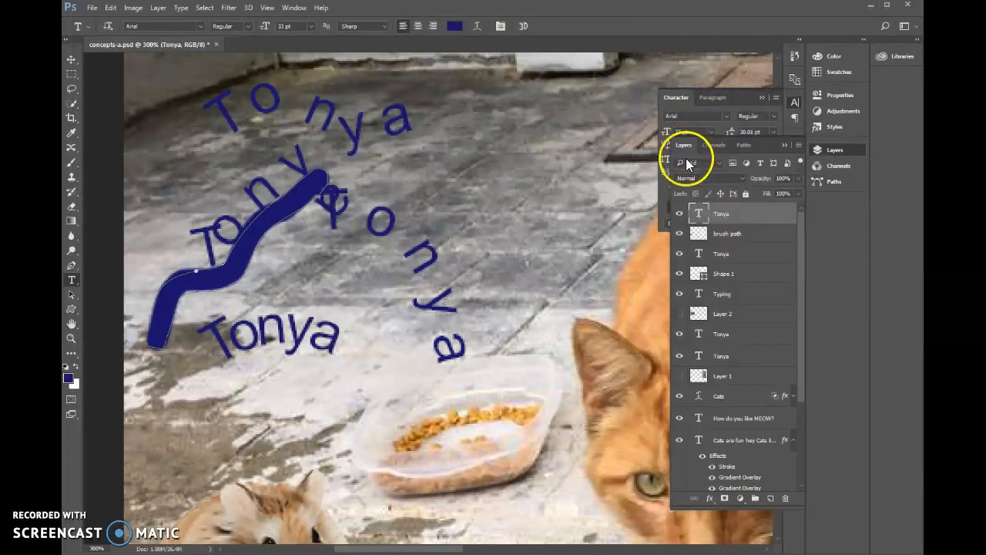
pyautogui.click(678, 233)
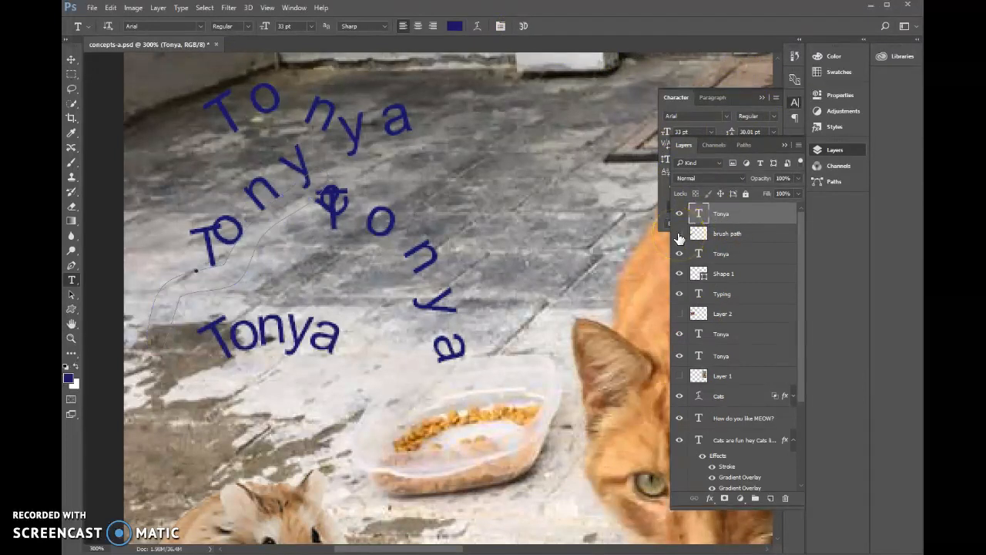
pyautogui.click(73, 294)
pyautogui.moveTo(208, 251)
pyautogui.mouseDown()
pyautogui.moveTo(159, 277)
pyautogui.moveTo(219, 225)
pyautogui.moveTo(149, 308)
pyautogui.moveTo(150, 323)
pyautogui.moveTo(183, 332)
pyautogui.moveTo(346, 180)
pyautogui.moveTo(346, 168)
pyautogui.moveTo(282, 251)
pyautogui.moveTo(232, 294)
pyautogui.moveTo(227, 231)
pyautogui.moveTo(147, 294)
pyautogui.mouseUp()
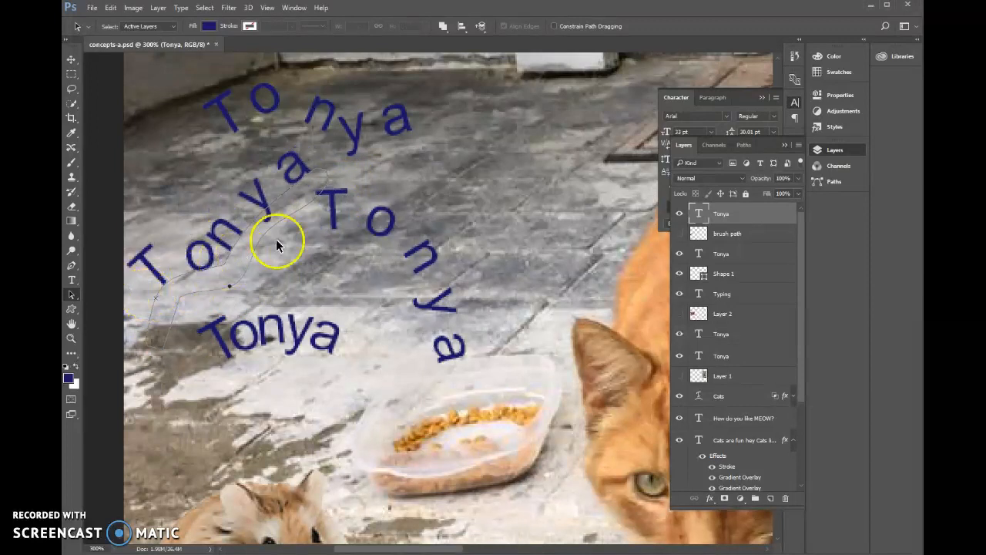
# Select the whole name on the stroke-shaped path and set its tracking to 120
pyautogui.click(71, 281)
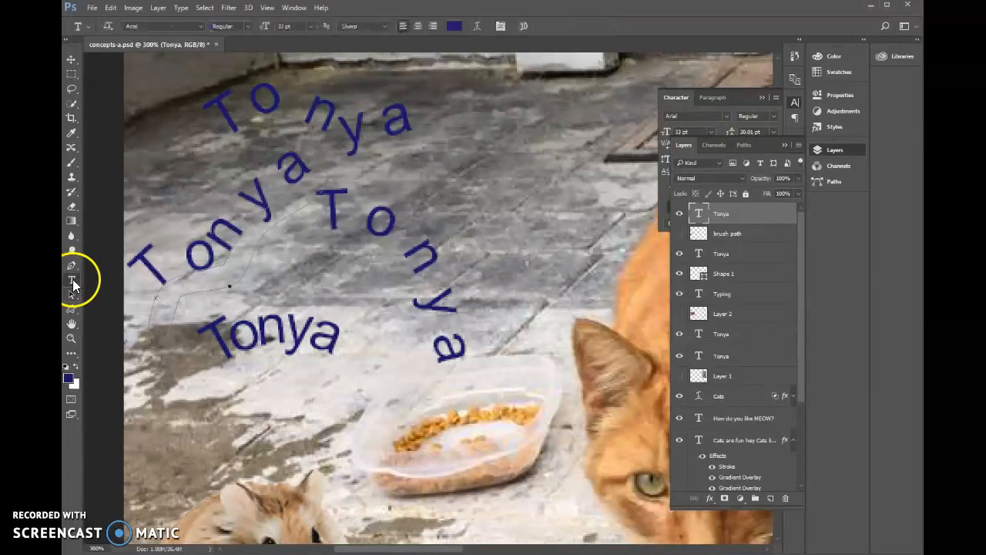
pyautogui.doubleClick(208, 238)
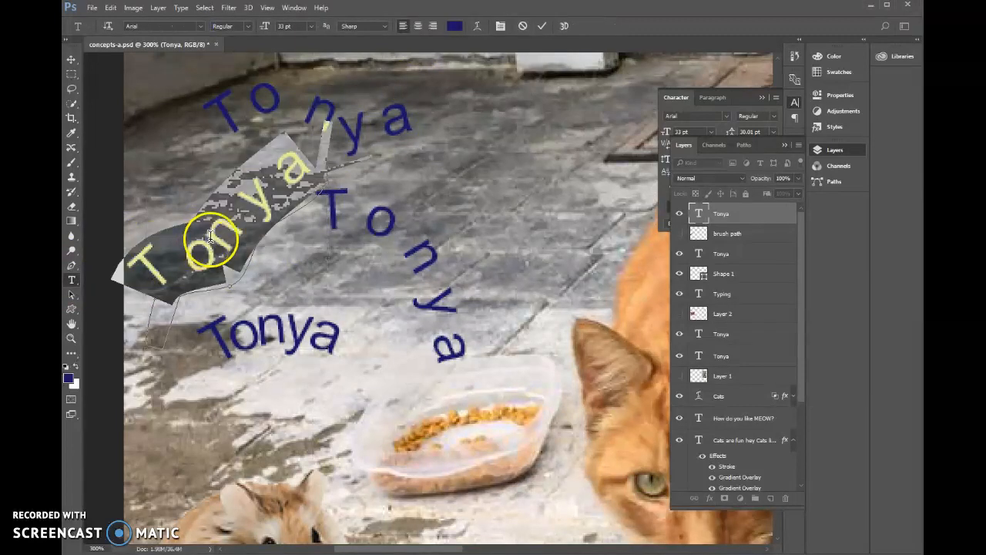
pyautogui.click(784, 144)
pyautogui.moveTo(733, 149); pyautogui.dragTo(730, 151)
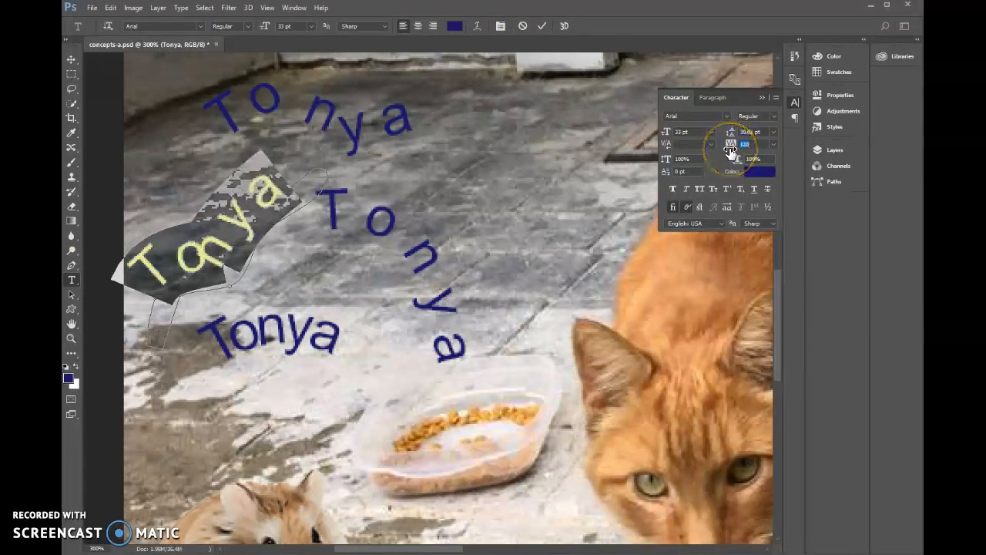
# Widen the kerning between the second and third letters of that name and commit the edit
pyautogui.click(199, 261)
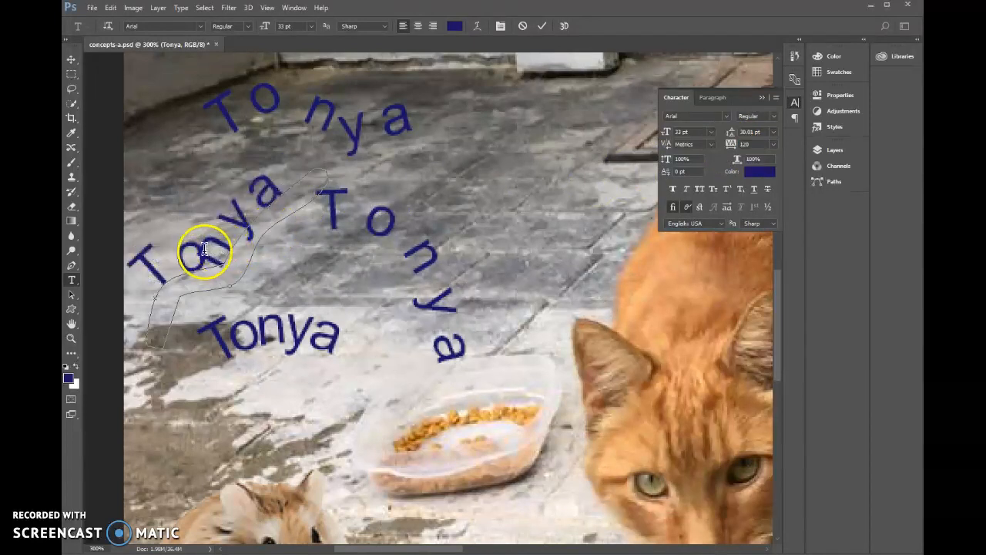
pyautogui.moveTo(668, 145); pyautogui.dragTo(676, 146)
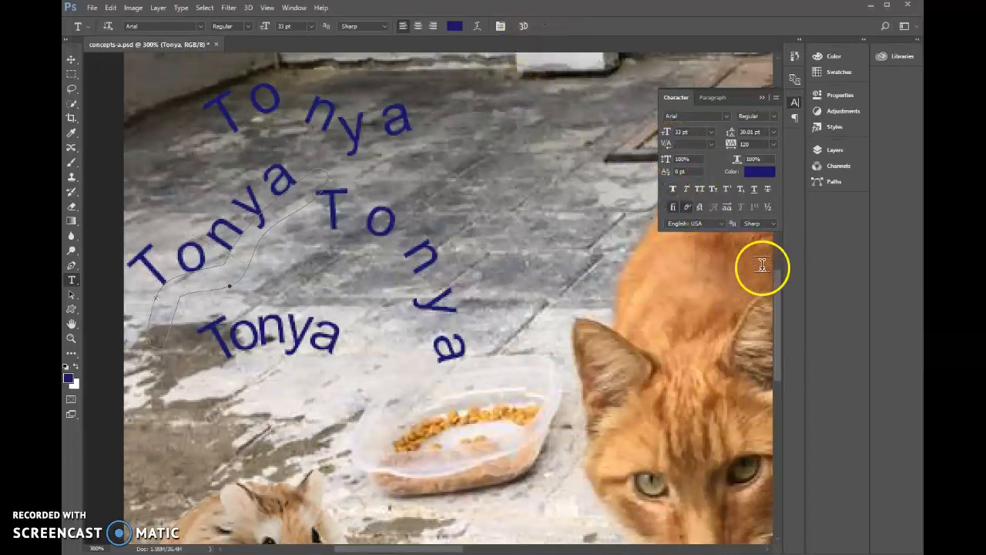
# Move the topmost name right across the pavement, toward the area above the orange cat
pyautogui.moveTo(777, 287); pyautogui.dragTo(779, 289)
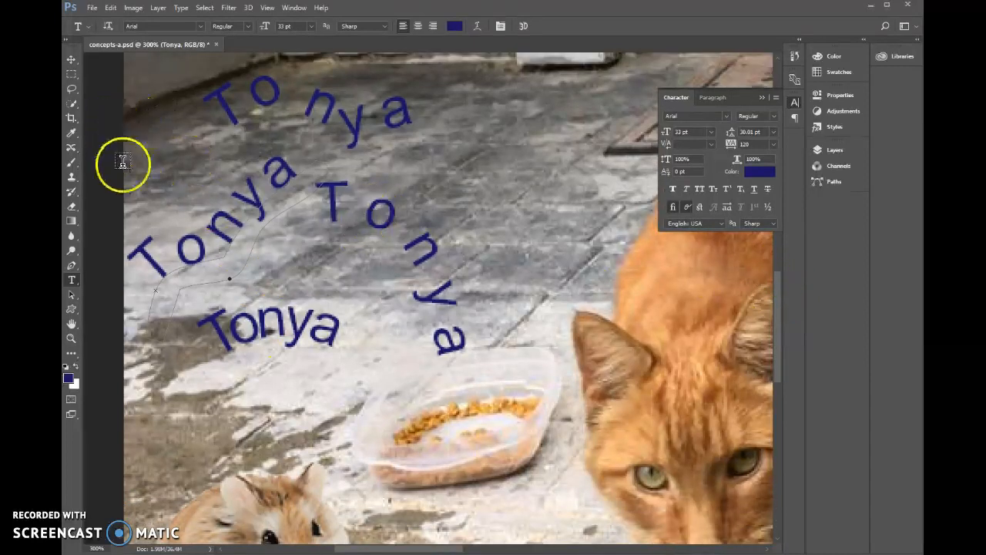
pyautogui.click(71, 59)
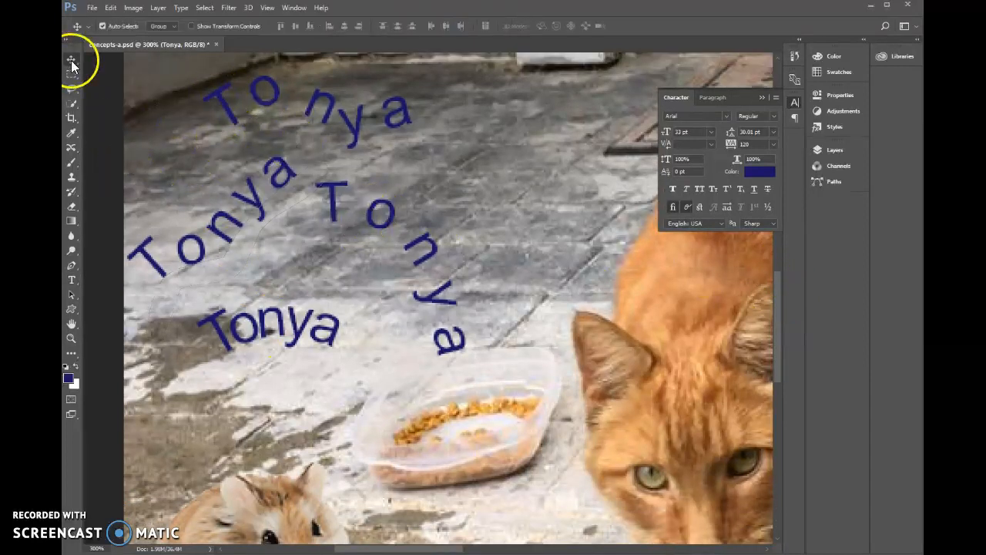
pyautogui.scroll(2, 450, 254)
pyautogui.scroll(3, 450, 247)
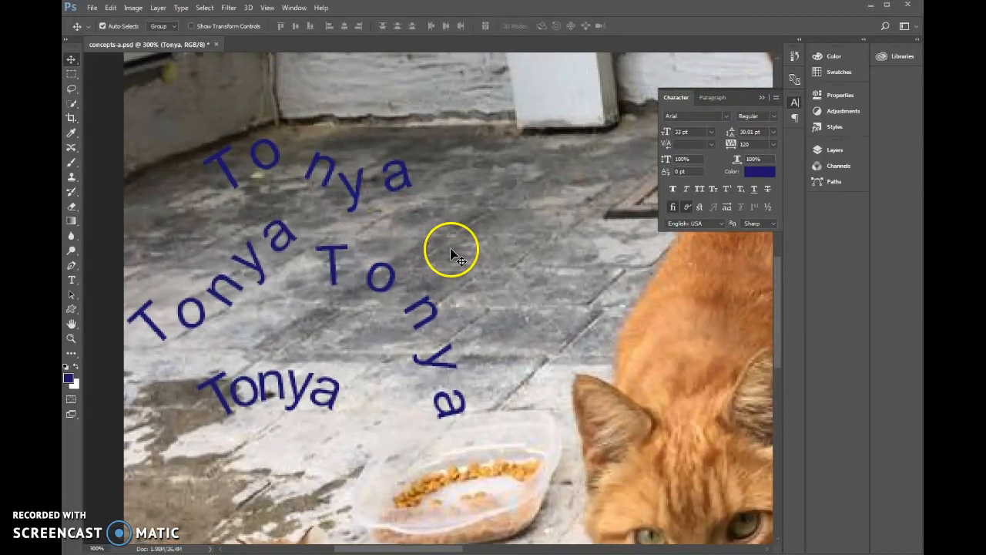
pyautogui.moveTo(341, 181); pyautogui.dragTo(549, 230)
# Skew the topmost name horizontally by about 23 degrees, shifting its upper edge to the left, and apply the transform
pyautogui.hotkey('ctrl', 't')
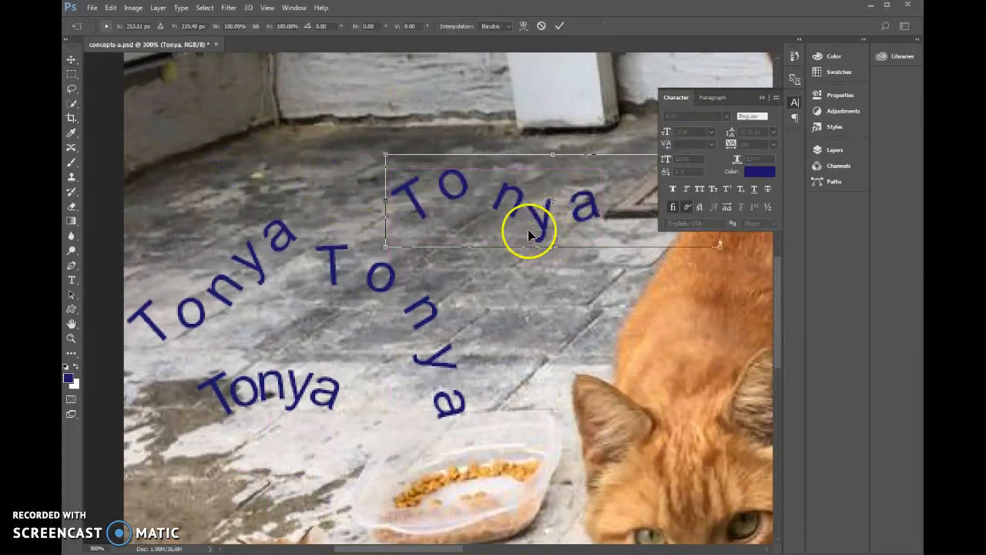
pyautogui.rightClick(510, 198)
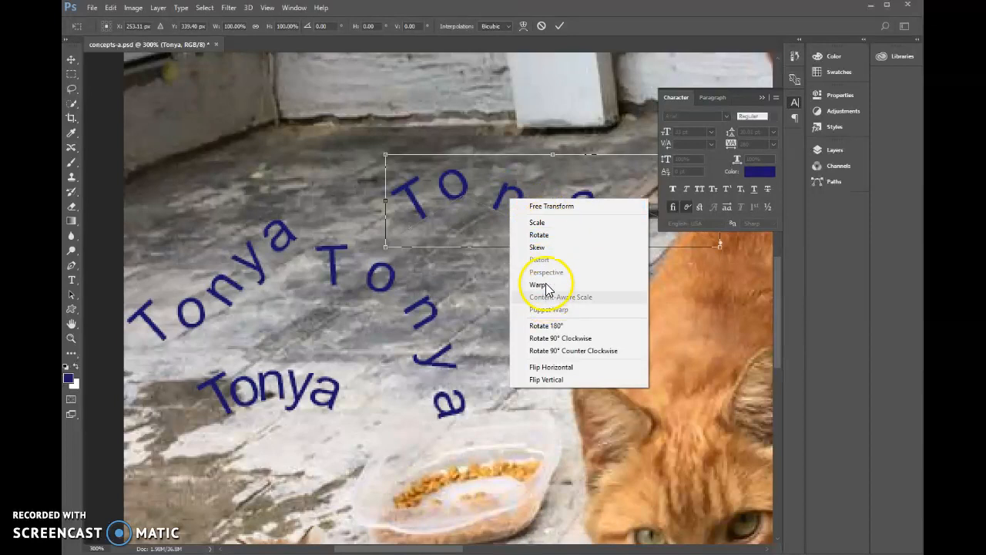
pyautogui.click(537, 248)
pyautogui.moveTo(385, 157); pyautogui.dragTo(345, 155)
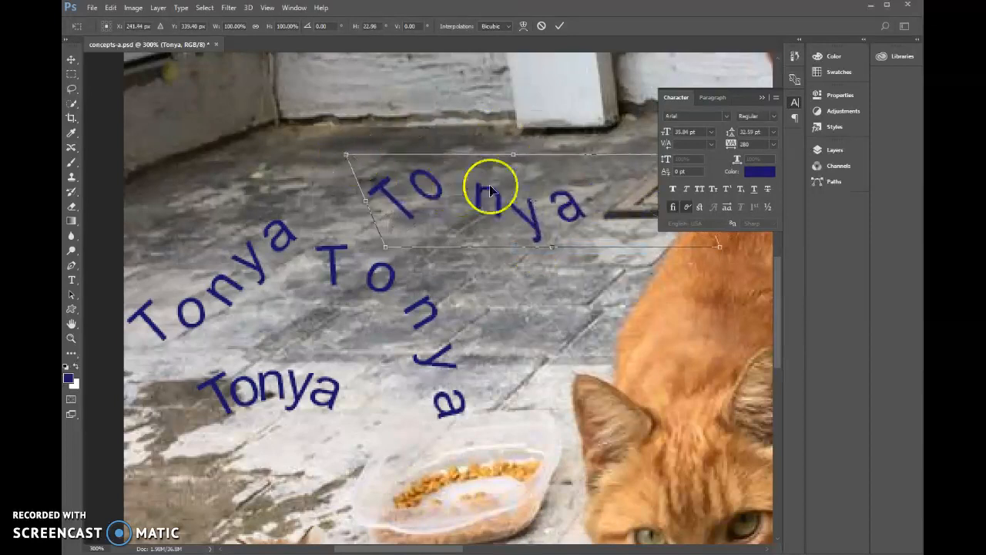
pyautogui.click(557, 27)
# Transform the topmost name again in Warp mode, moving it up and left toward the wall, and apply it
pyautogui.hotkey('ctrl', 't')
pyautogui.rightClick(519, 227)
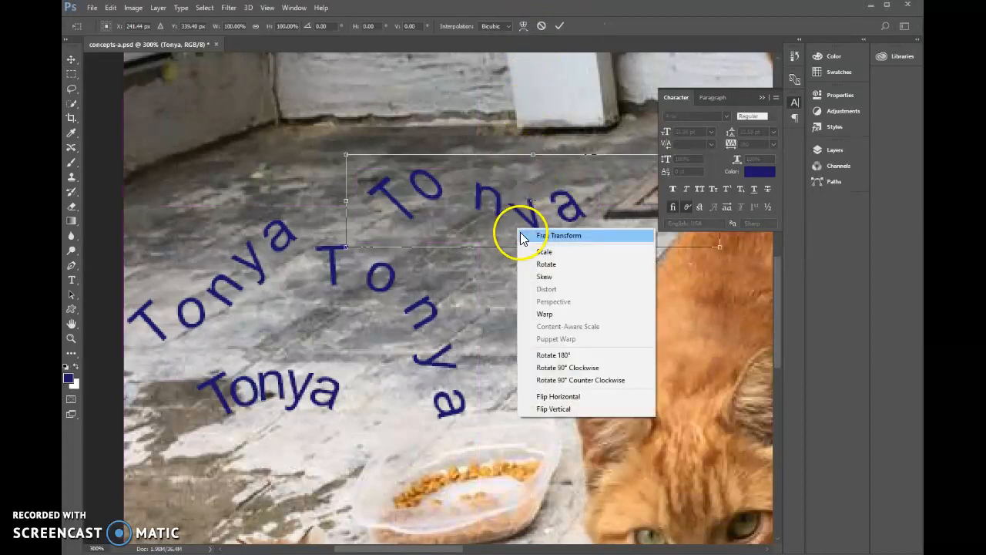
pyautogui.click(564, 316)
pyautogui.moveTo(540, 207); pyautogui.dragTo(535, 136)
pyautogui.click(560, 27)
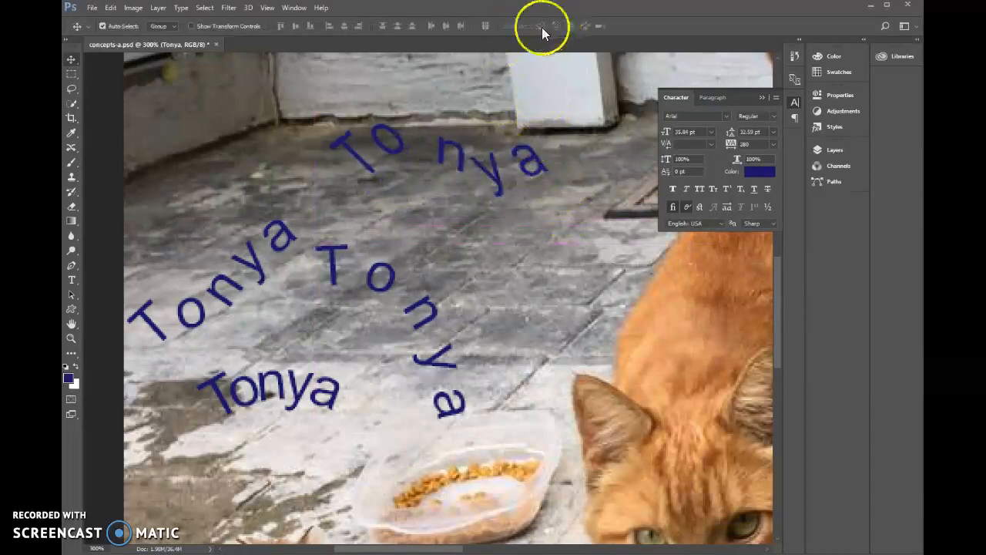
# Check the topmost name's type path, rotate the name about 26.5 degrees counter-clockwise and apply the transform
pyautogui.click(71, 281)
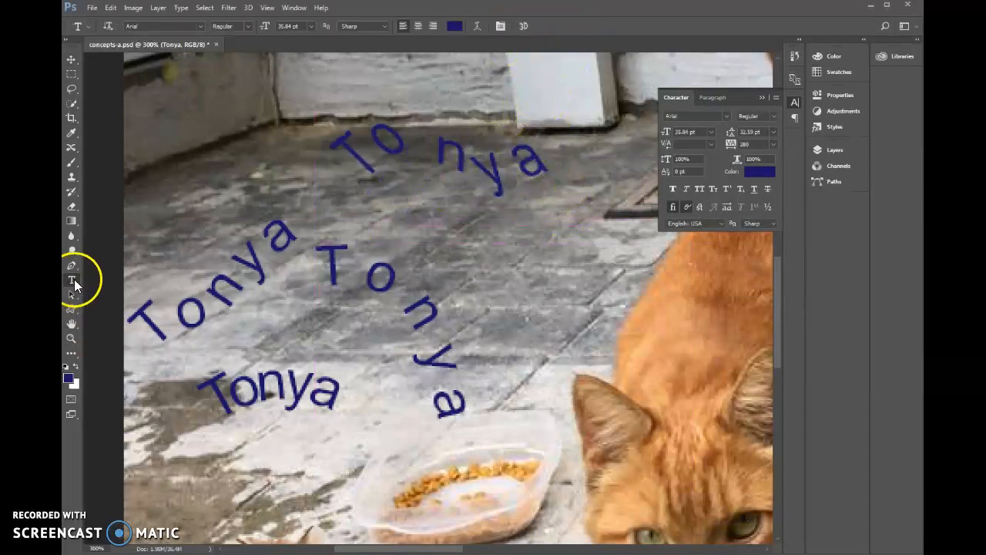
pyautogui.click(465, 158)
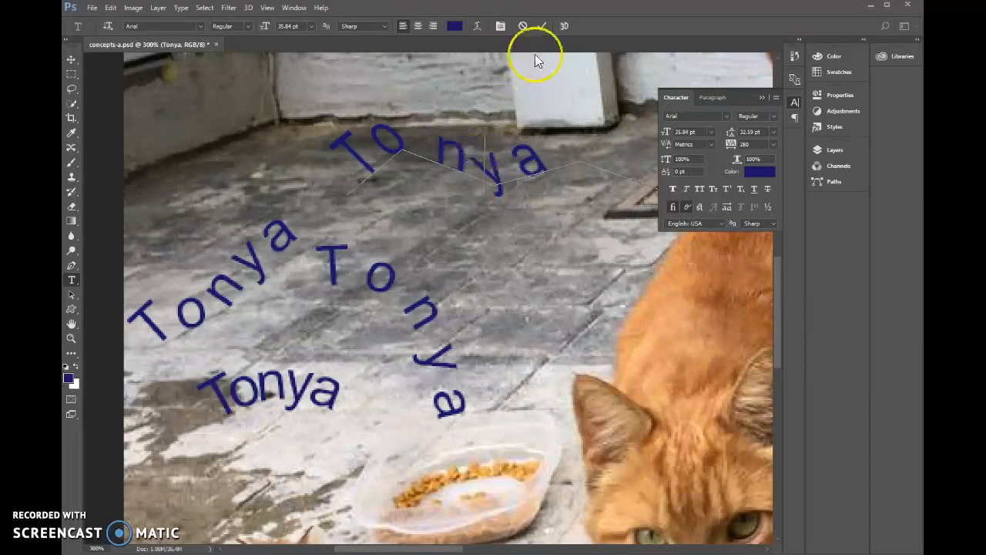
pyautogui.click(544, 27)
pyautogui.hotkey('ctrl', 't')
pyautogui.moveTo(326, 150); pyautogui.dragTo(318, 243)
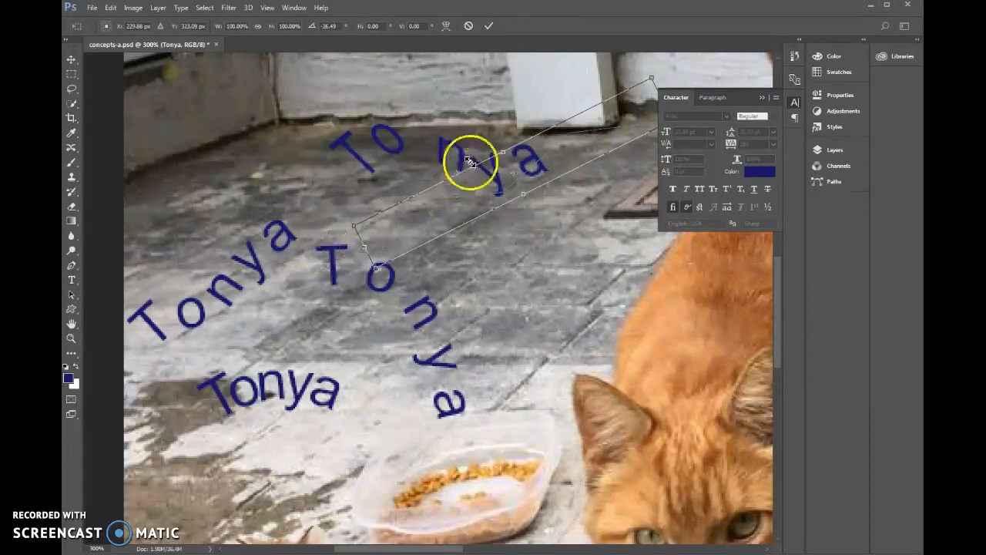
pyautogui.click(489, 27)
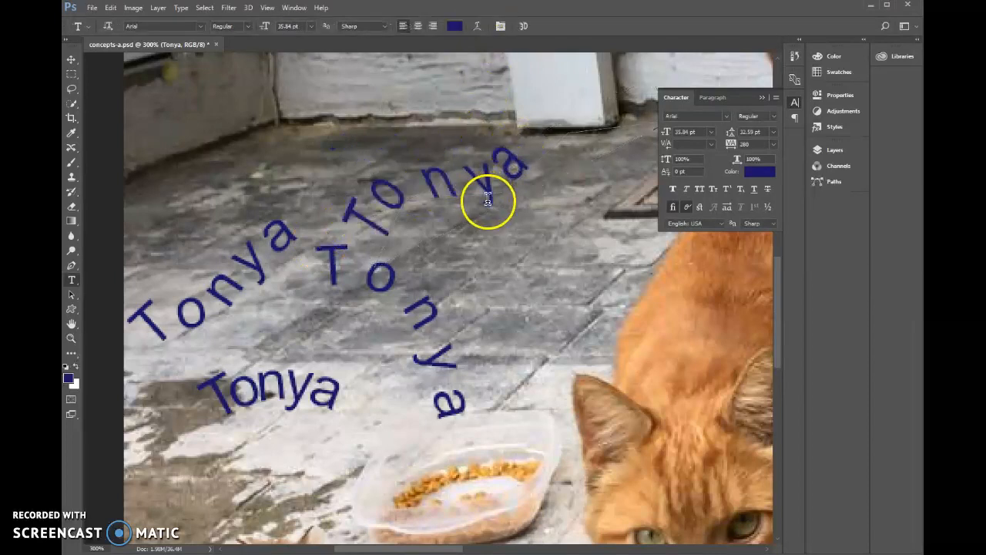